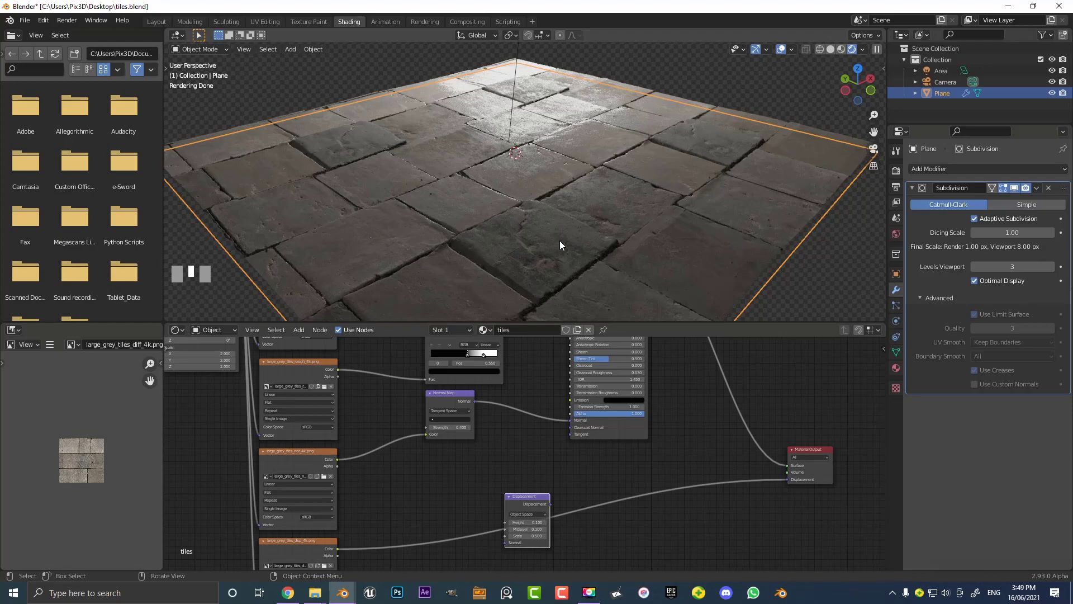
Expand All Maps for large_grey_tiles on Texture Haven and pick the 4k PNG set.
mouse_move(560, 246)
middle_mouse_down()
mouse_move(579, 246)
mouse_move(578, 236)
middle_mouse_up()
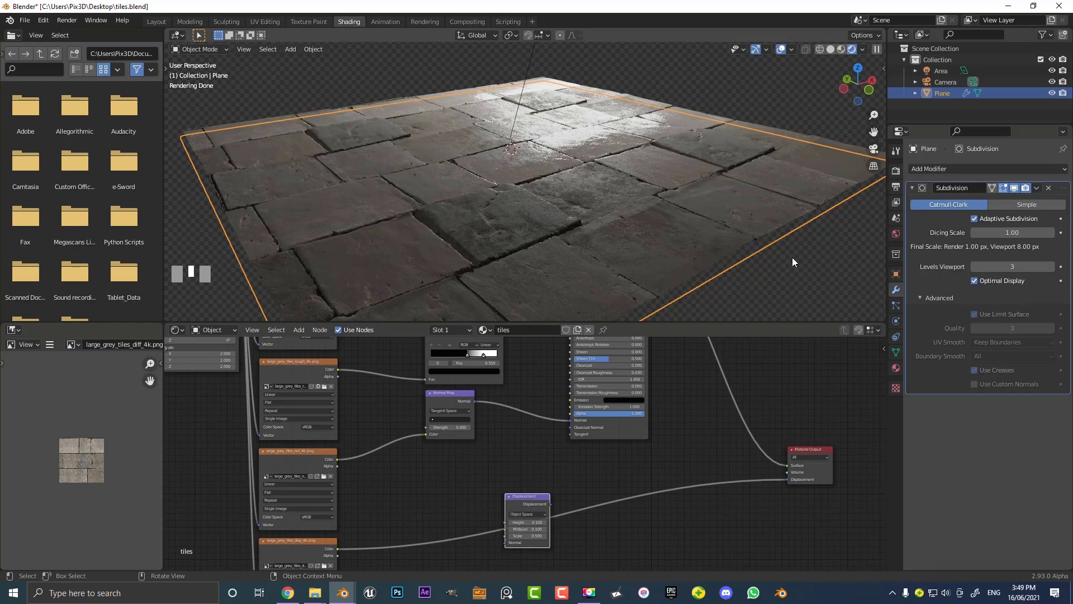
scroll(669, 210, "down", 2)
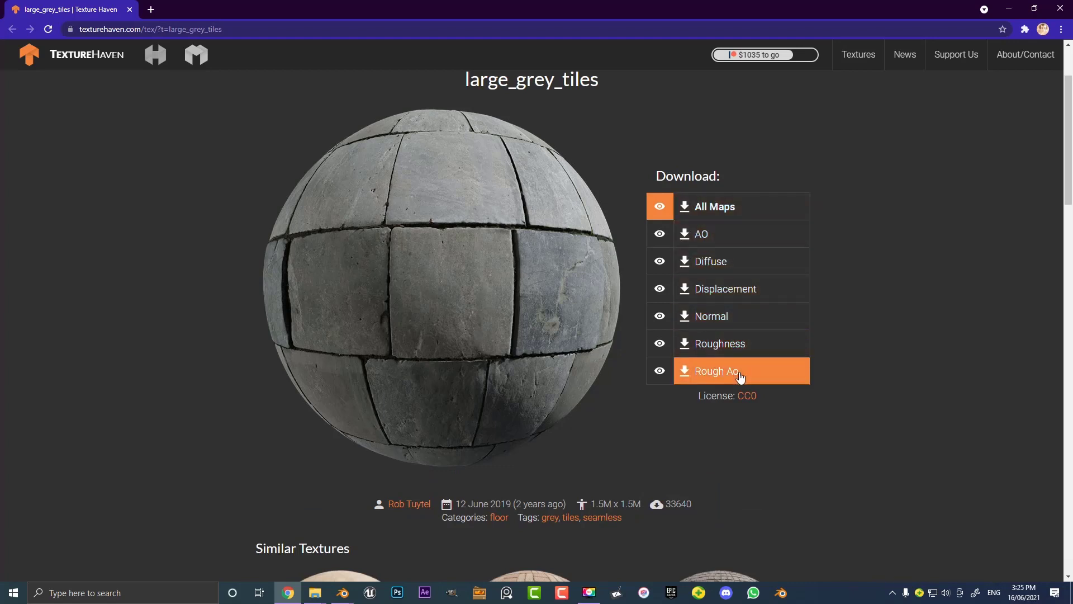
left_click(721, 208)
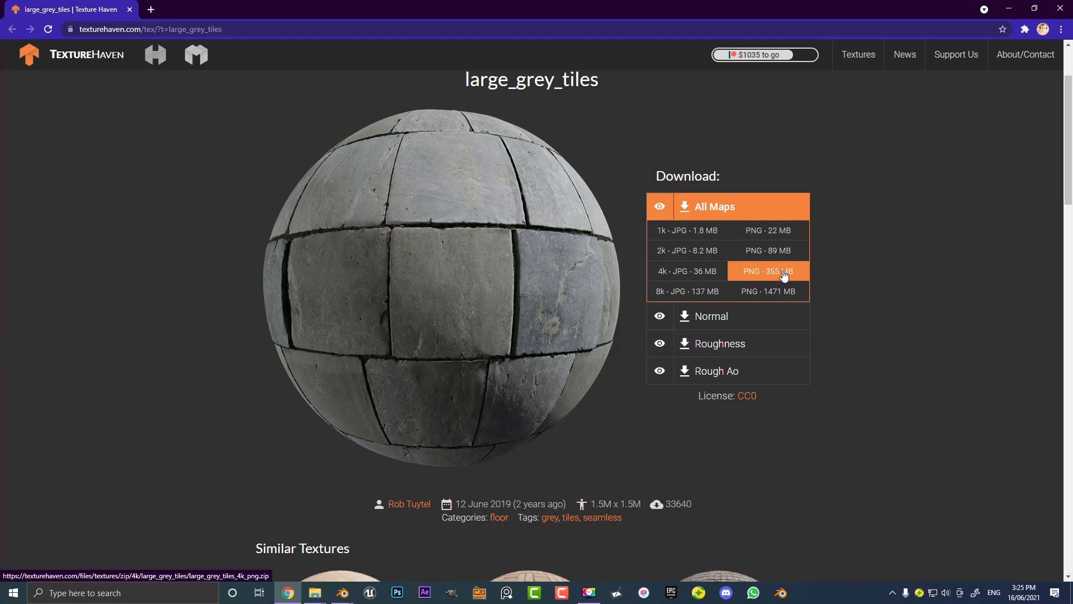
left_click(761, 270)
Download the 4k PNG maps and view the six extracted files in the TEX folder.
left_click(790, 280)
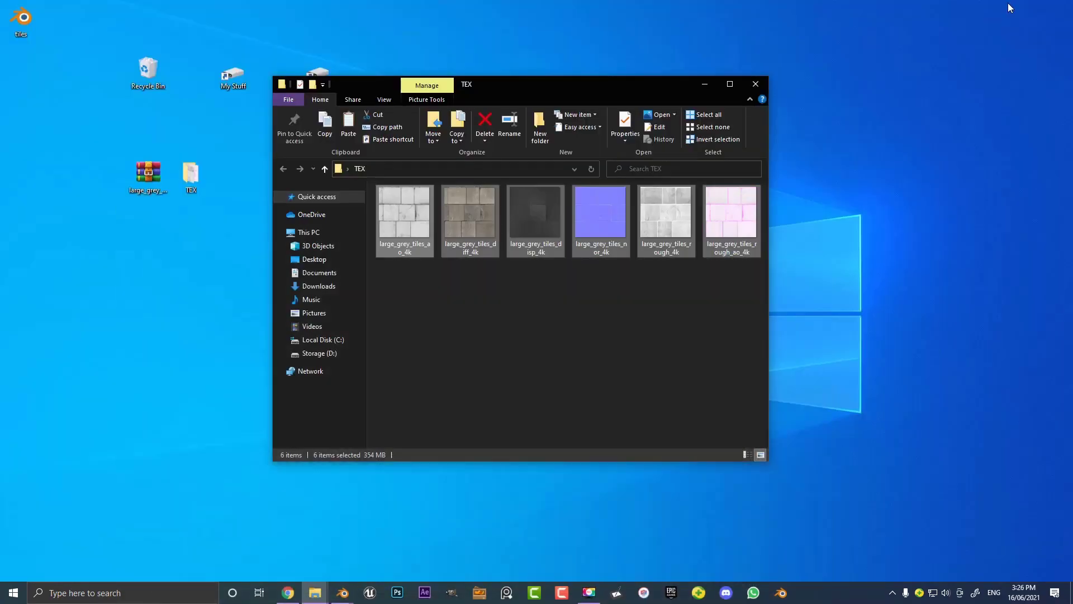
left_click_drag(148, 173, 125, 187)
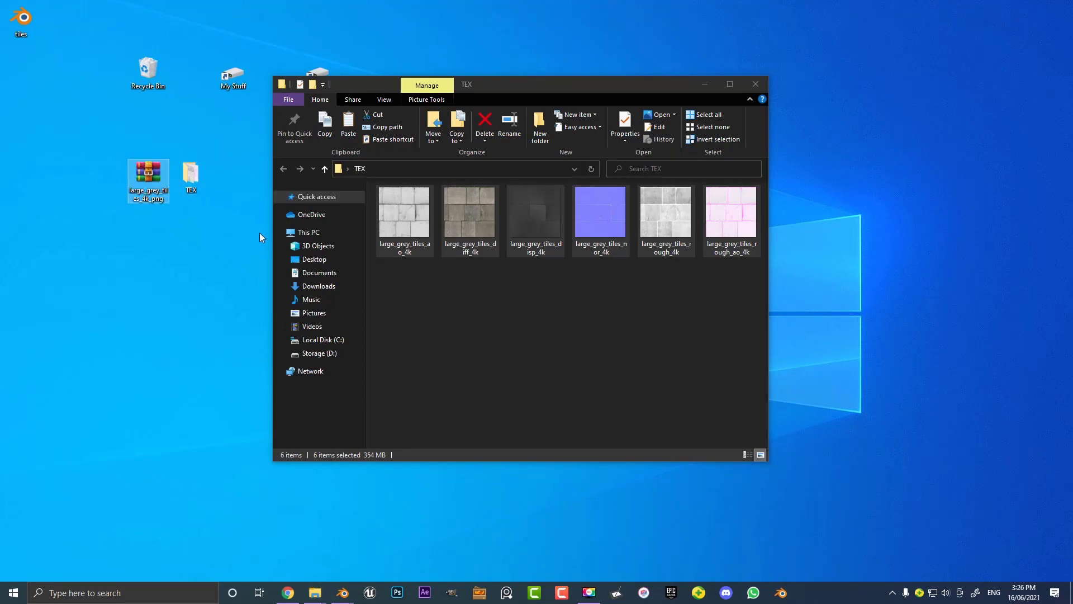
double_click(192, 175)
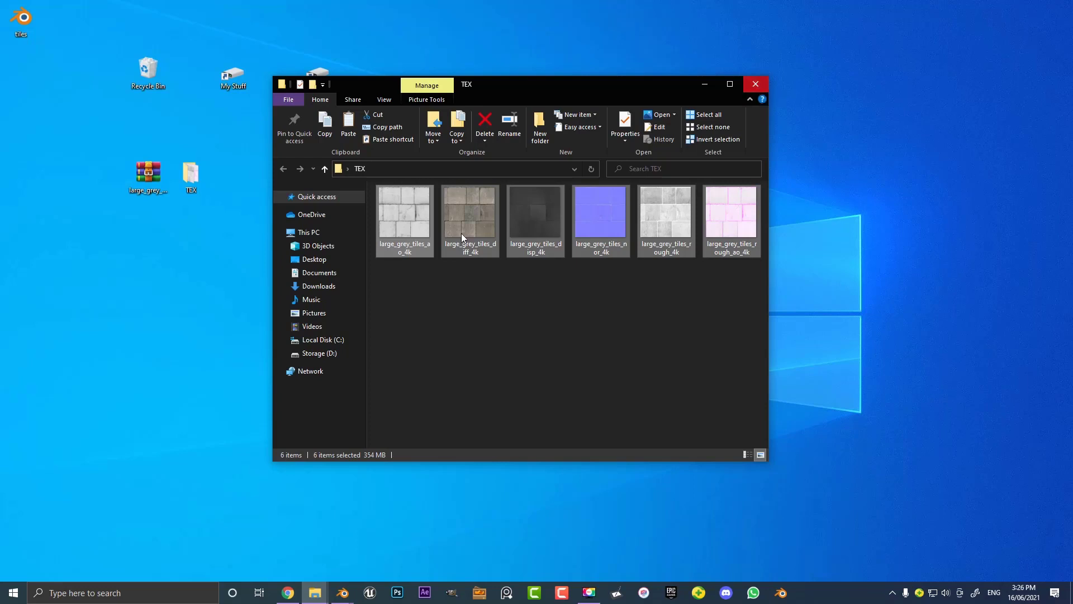
left_click(343, 593)
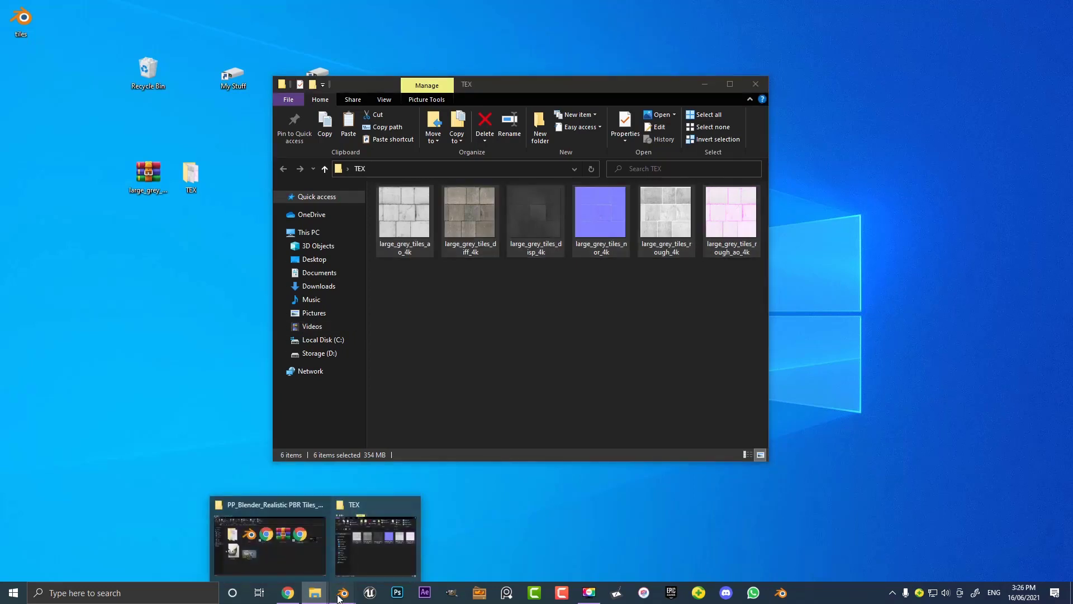
Delete the default cube and light from the tiles.blend scene.
left_click(398, 532)
middle_click_drag(588, 340, 528, 328)
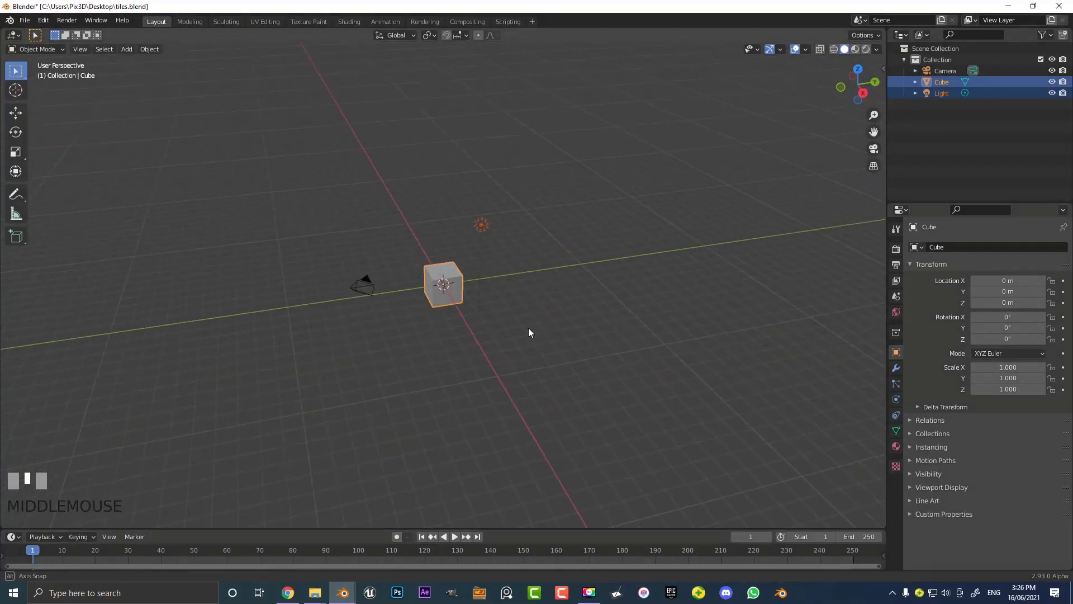
scroll(476, 336, "up", 2)
left_click_drag(625, 380, 408, 132)
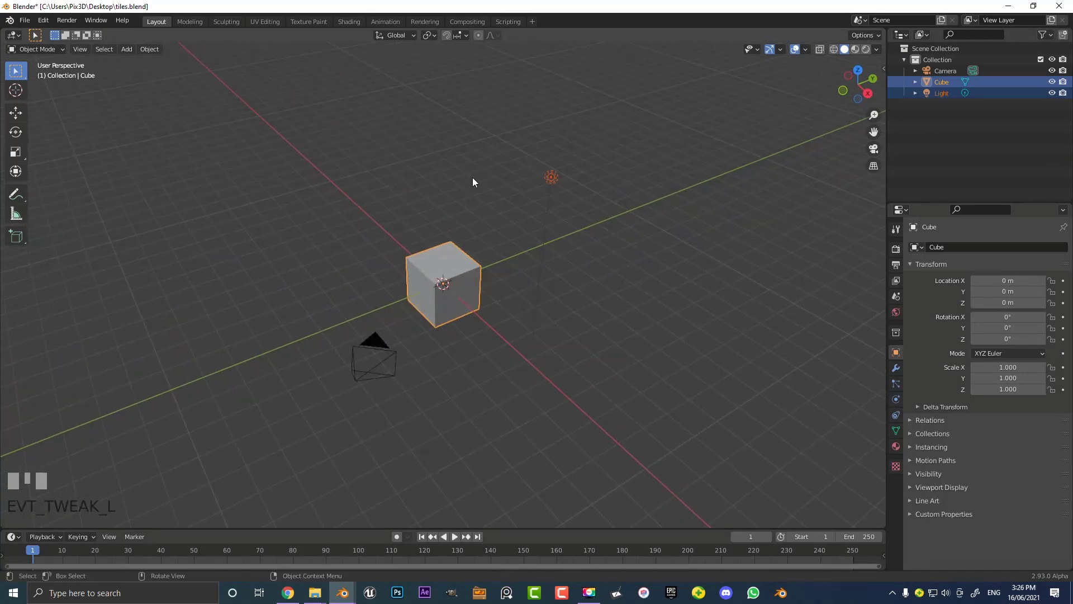
key("x")
left_click(412, 173)
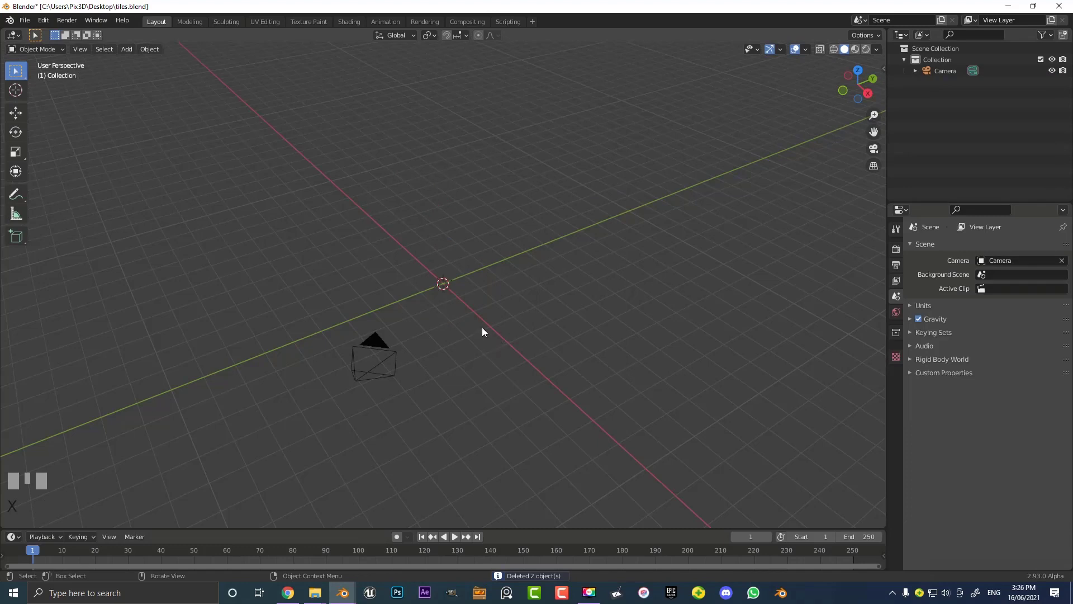
Add a plane mesh and scale it by a factor of 2.
scroll(482, 331, "up", 3)
key("shift+a")
mouse_move(497, 209)
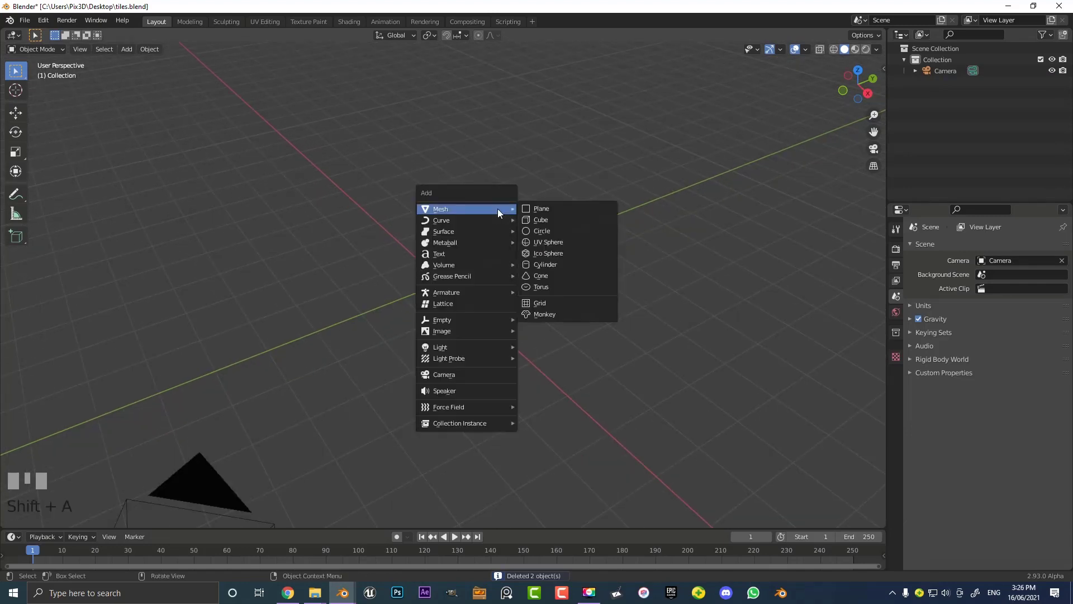
left_click(540, 209)
scroll(480, 304, "down", 2)
scroll(464, 314, "up", 4)
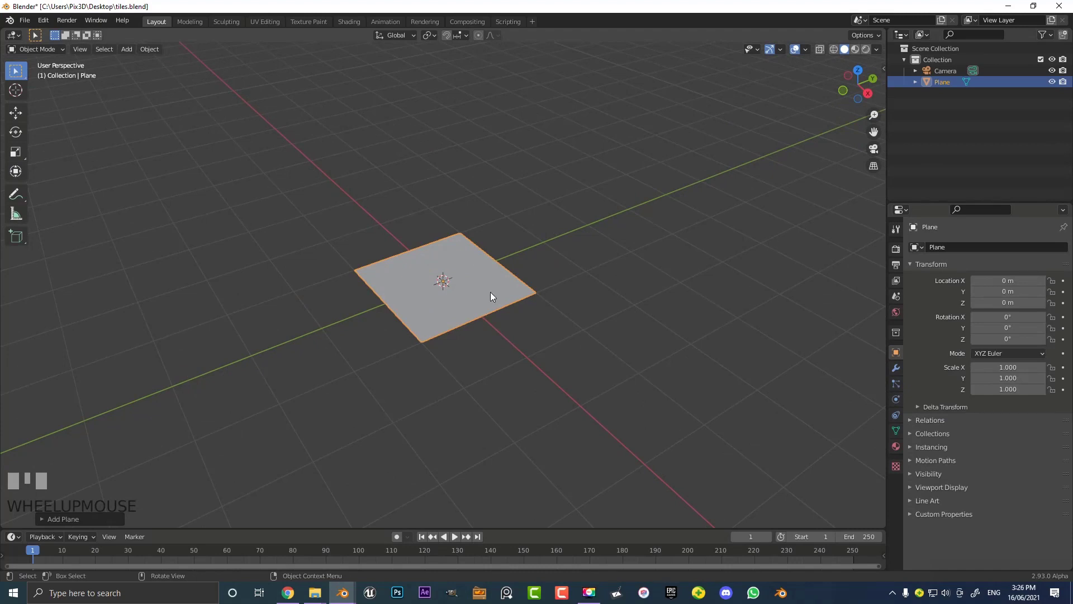
key("s")
key("2")
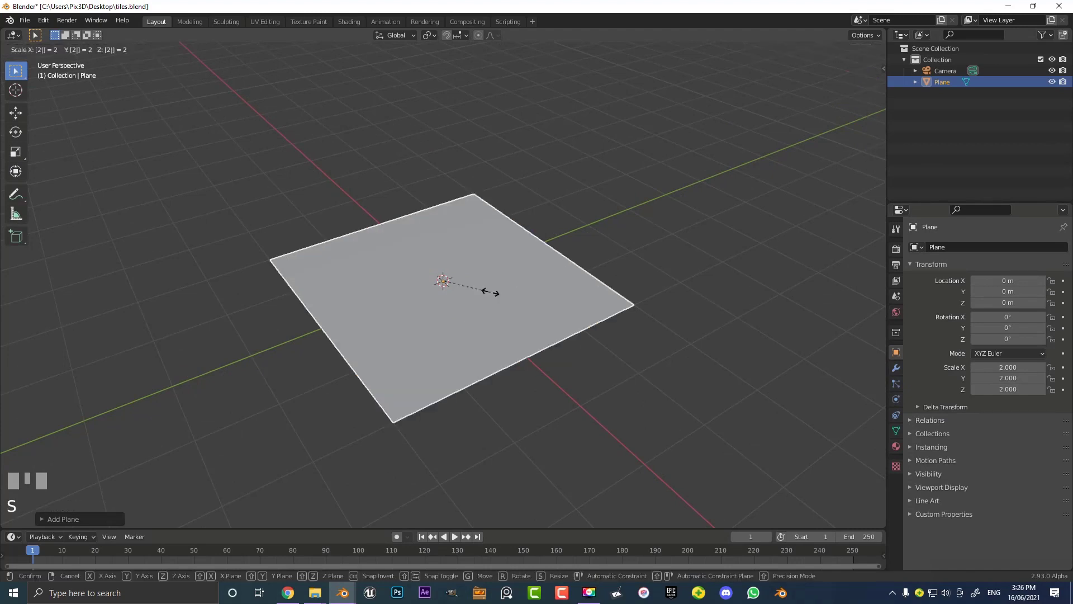
key("Return")
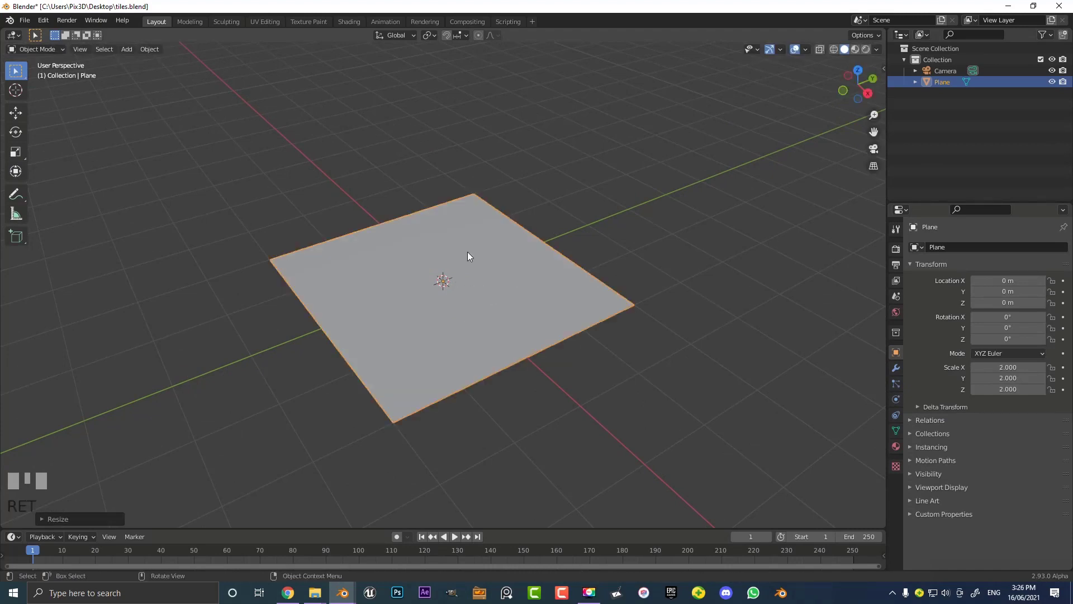
Apply the plane's scale so it resets to 1.000.
key("ctrl+a")
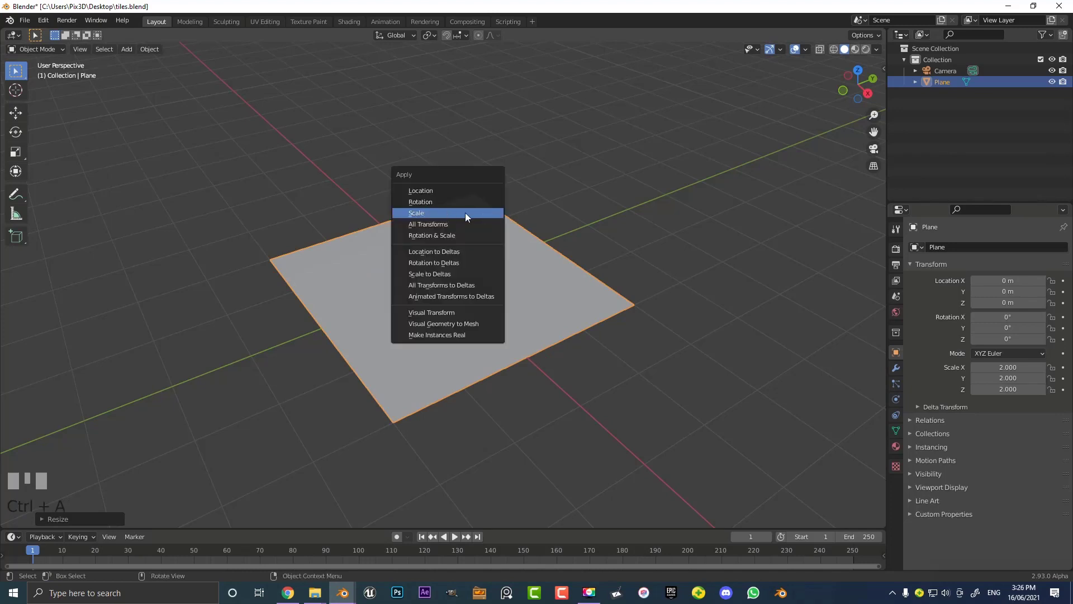
left_click(424, 213)
middle_click_drag(462, 240, 522, 296)
scroll(521, 296, "up", 1)
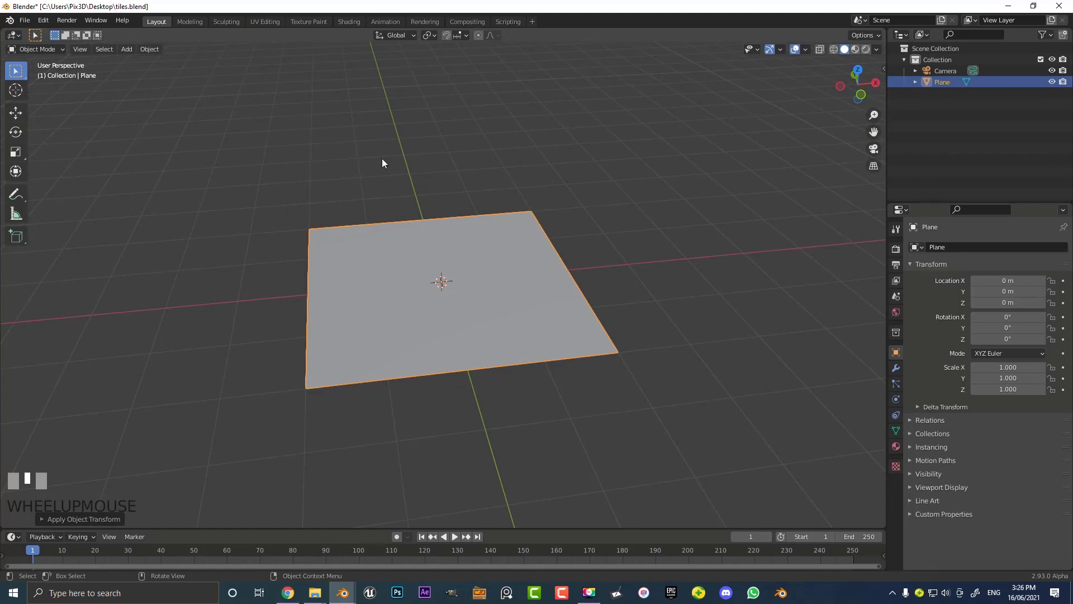
scroll(496, 254, "down", 2)
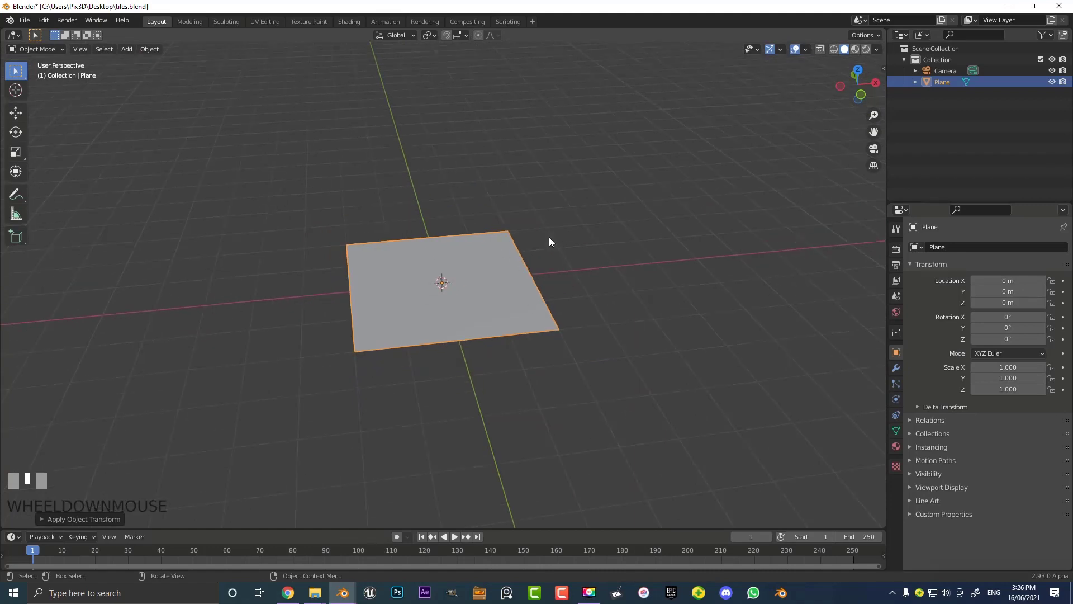
middle_click_drag(512, 268, 529, 203)
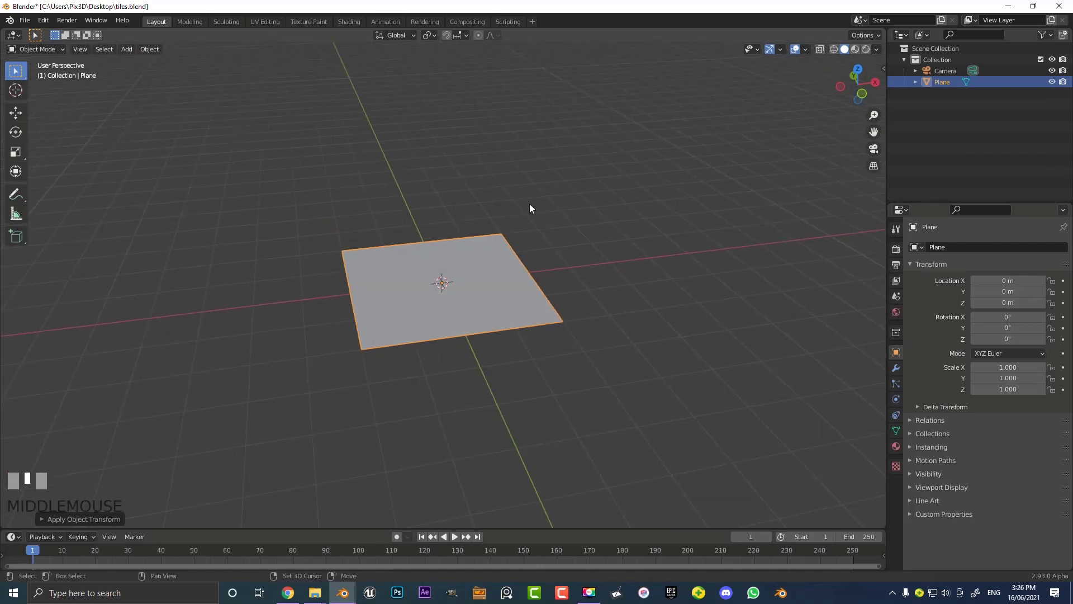
key("shift+a")
Add an area light, raise it high above the plane and angle it down toward it.
mouse_move(475, 342)
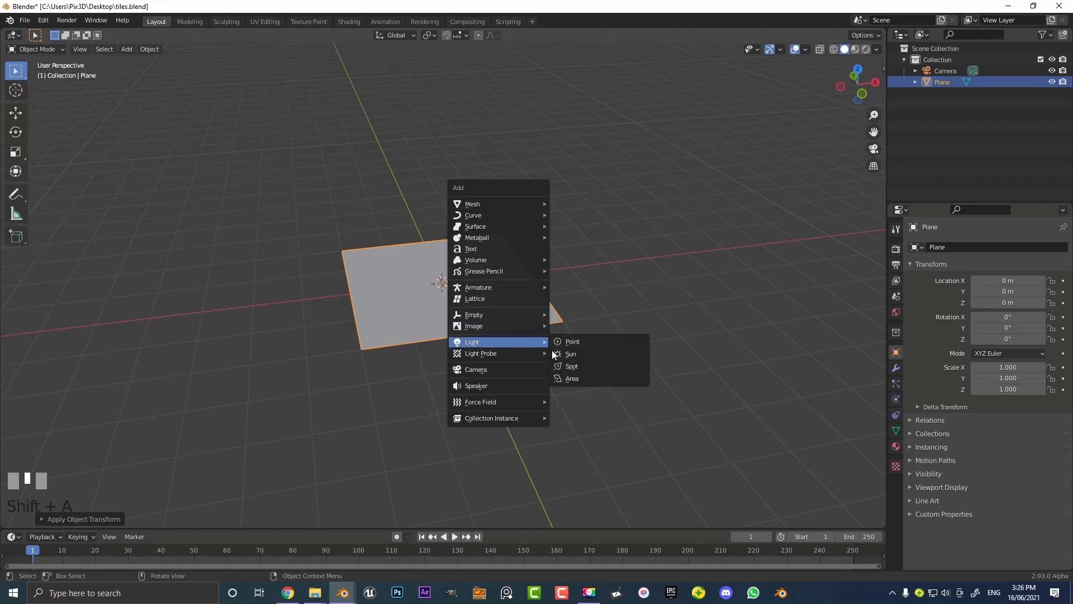
left_click(575, 382)
scroll(451, 308, "up", 3)
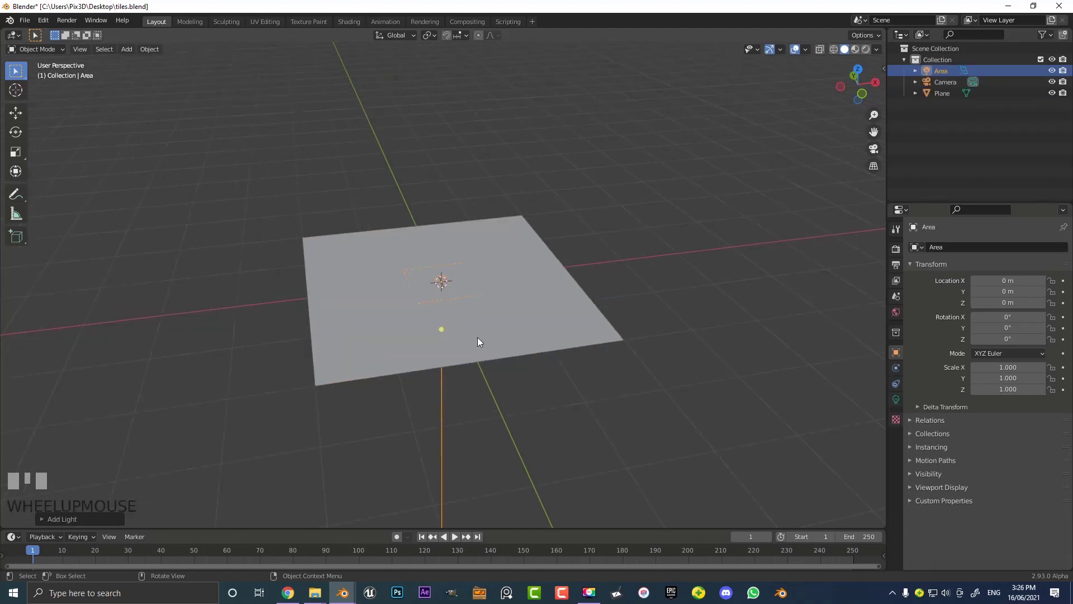
key("g")
left_click(575, 162)
middle_click_drag(576, 162, 628, 279)
key("r")
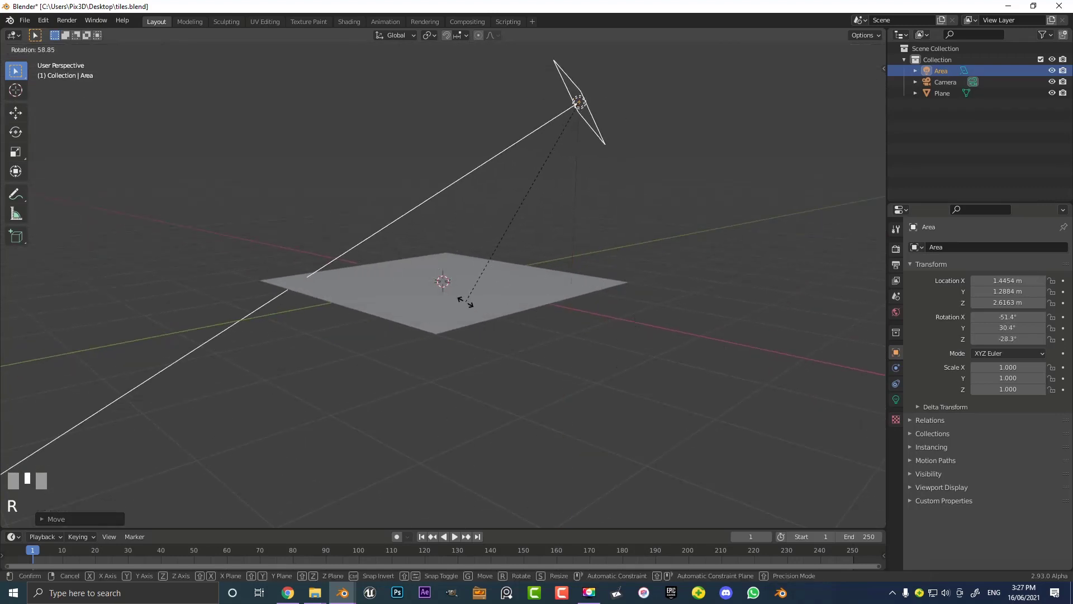
left_click(467, 300)
key("g")
left_click(556, 352)
middle_click_drag(556, 353, 581, 386)
middle_click_drag(579, 343, 486, 268)
Set the area light's power to 300 W and its size to 2.06 m.
left_click(895, 399)
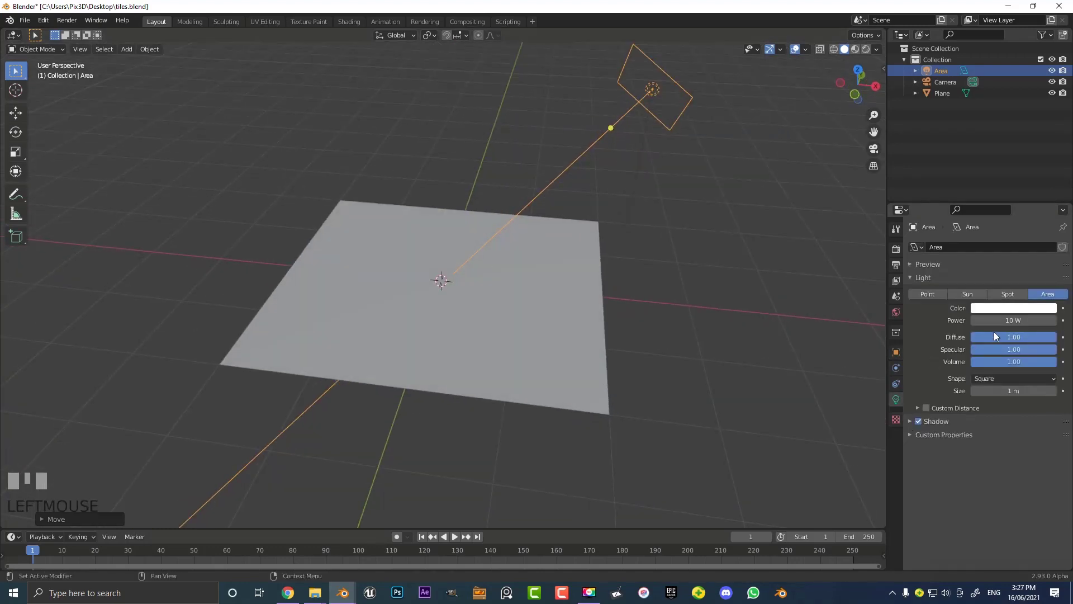
left_click(1012, 321)
type("300")
key("Return")
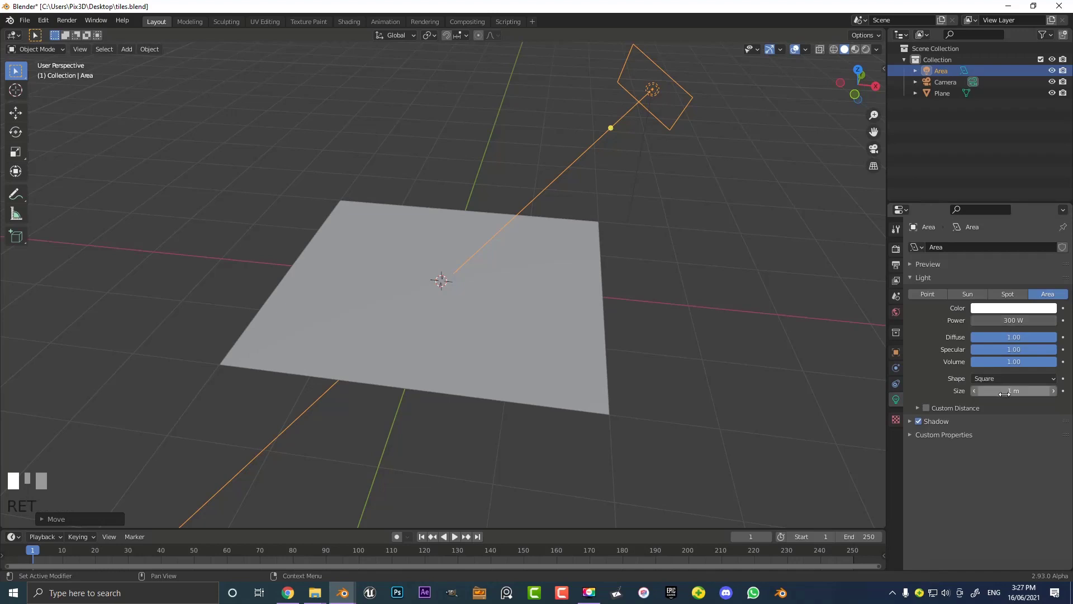
left_click_drag(1004, 388, 1040, 388)
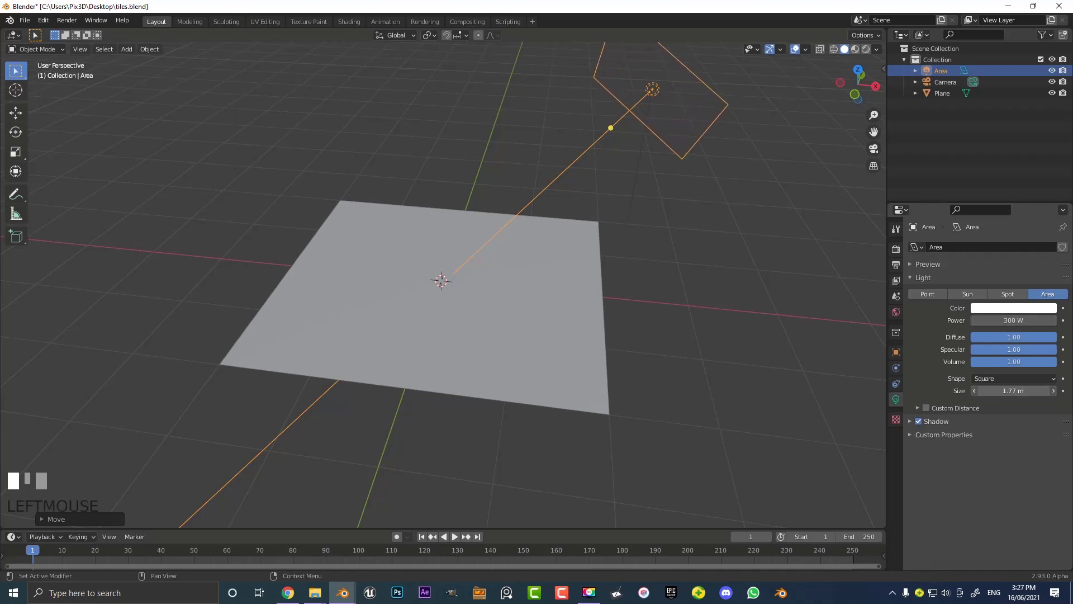
middle_click_drag(472, 224, 729, 240)
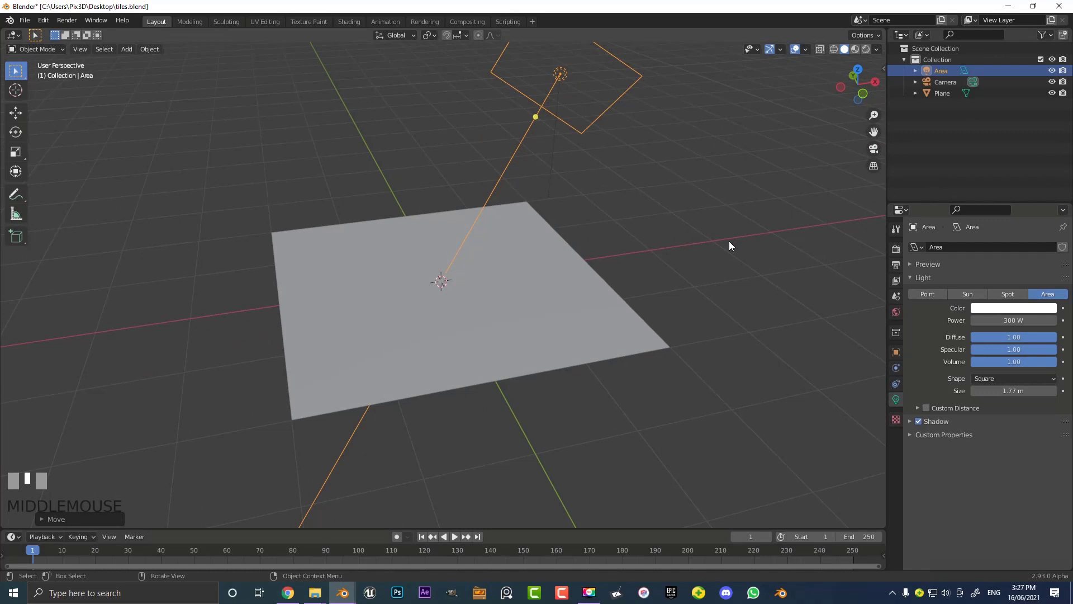
scroll(604, 158, "up", 2)
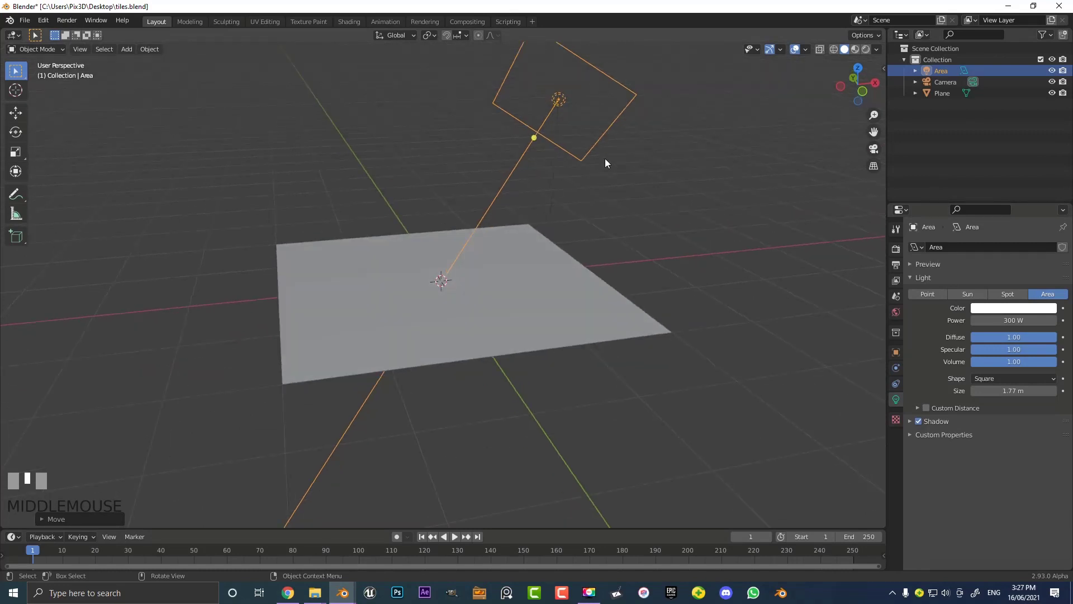
left_click_drag(1021, 394, 1039, 394)
middle_click_drag(564, 251, 494, 285)
scroll(540, 249, "up", 1)
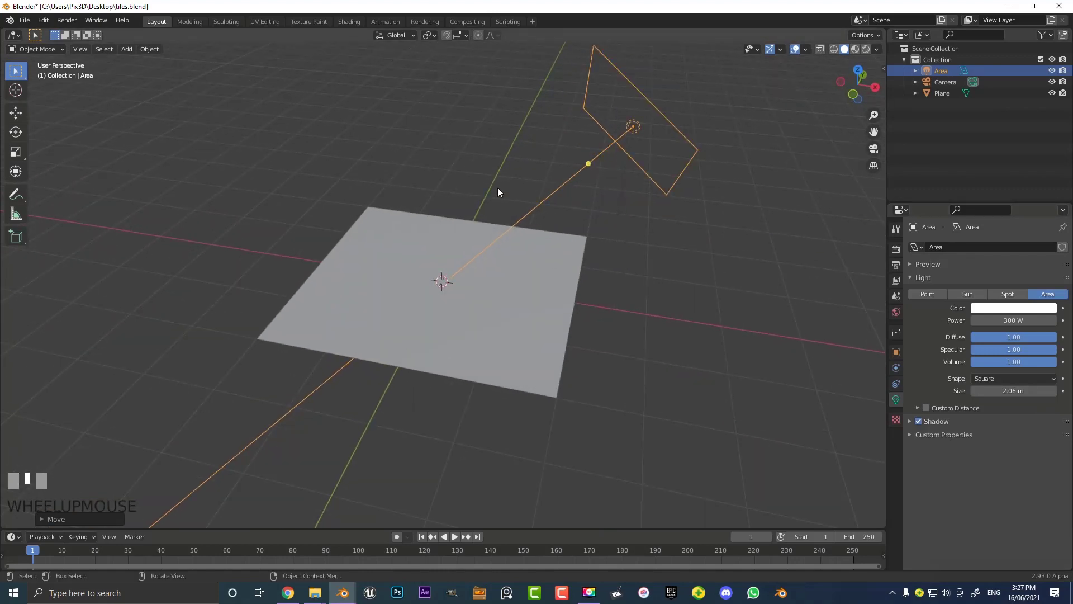
middle_click_drag(498, 190, 514, 309)
Switch the viewport to Rendered shading.
key("z")
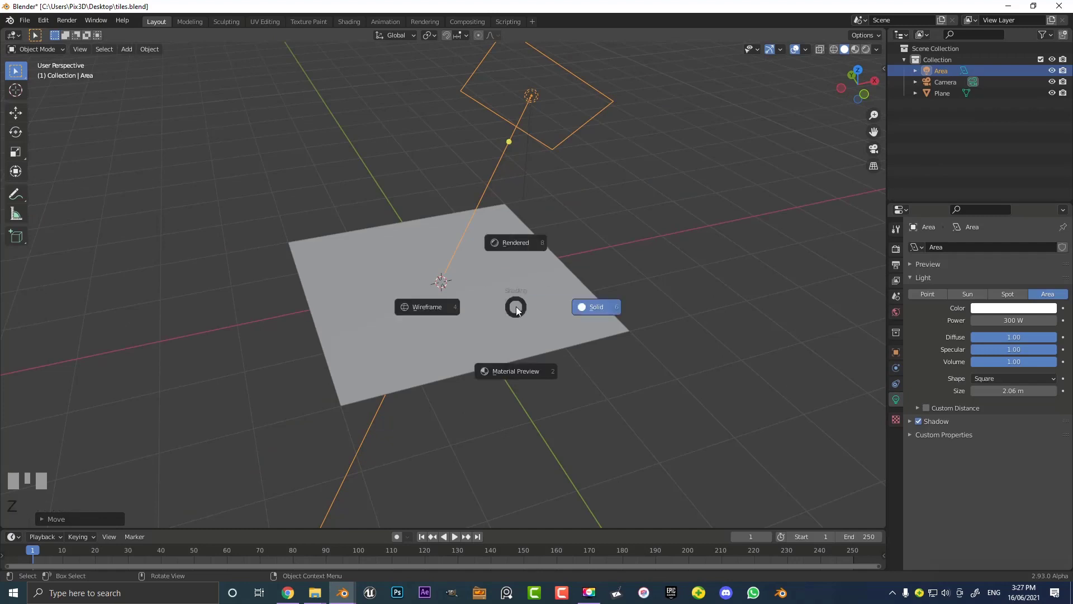
left_click(513, 245)
mouse_move(529, 277)
middle_mouse_down()
mouse_move(594, 307)
mouse_move(605, 230)
mouse_move(564, 242)
middle_mouse_up()
scroll(564, 255, "up", 1)
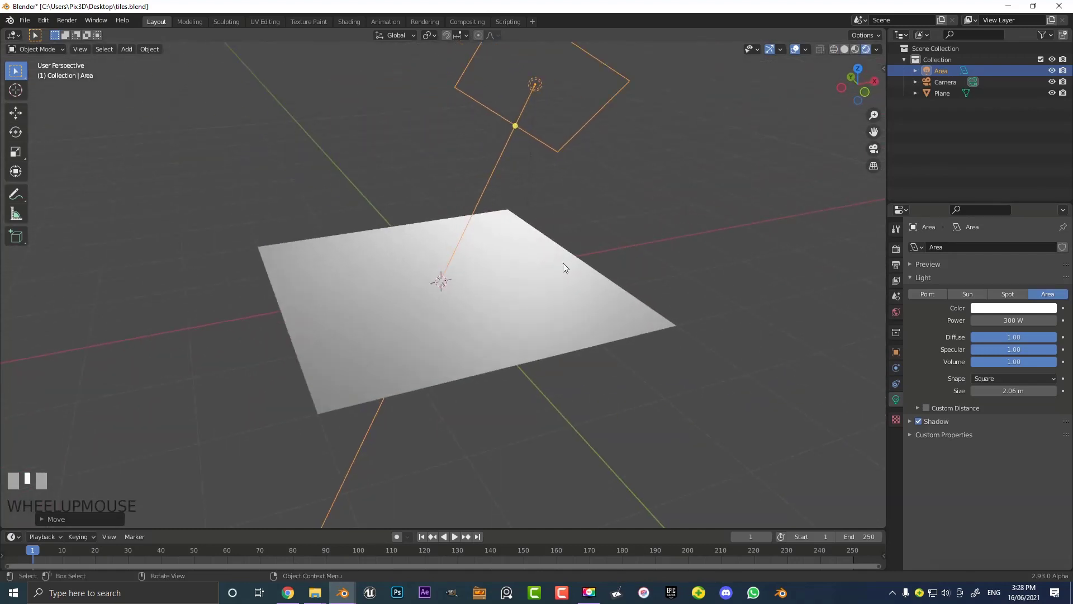
Set the render engine to Cycles with GPU Compute as the device.
left_click(895, 248)
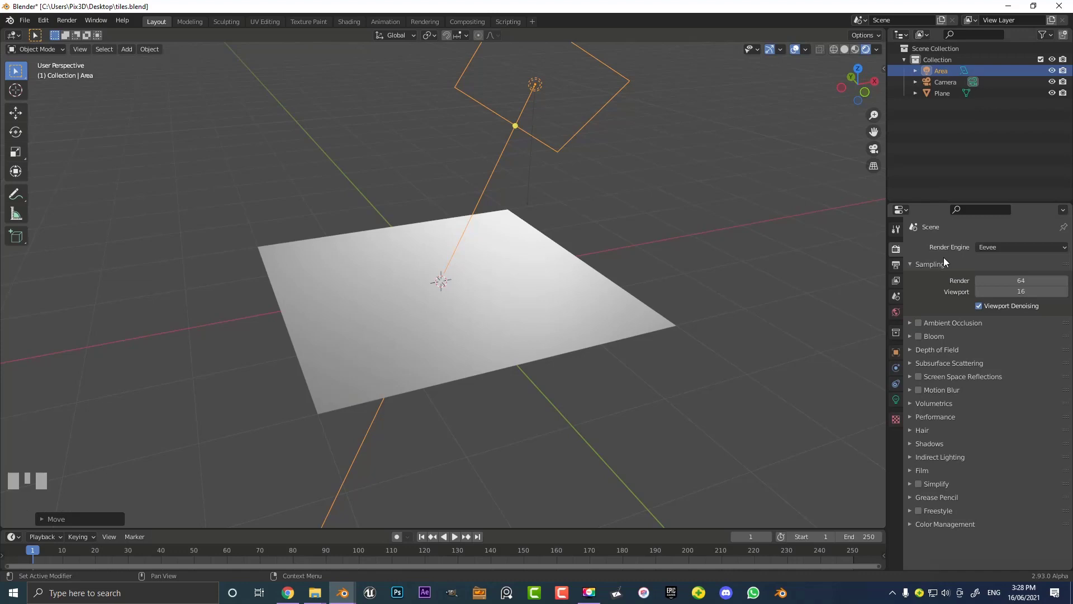
left_click(999, 247)
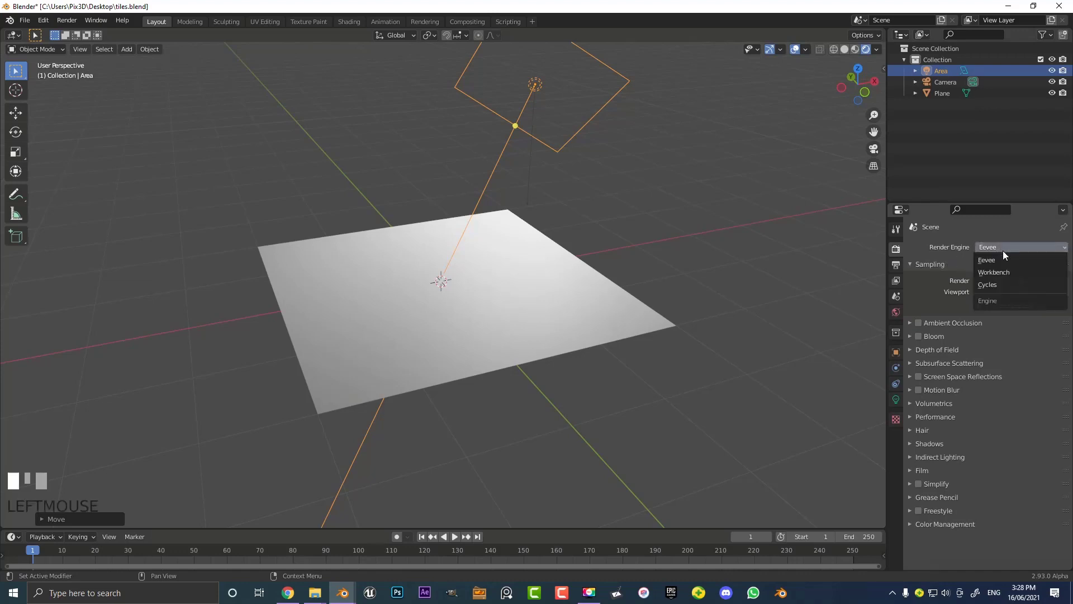
left_click(1008, 285)
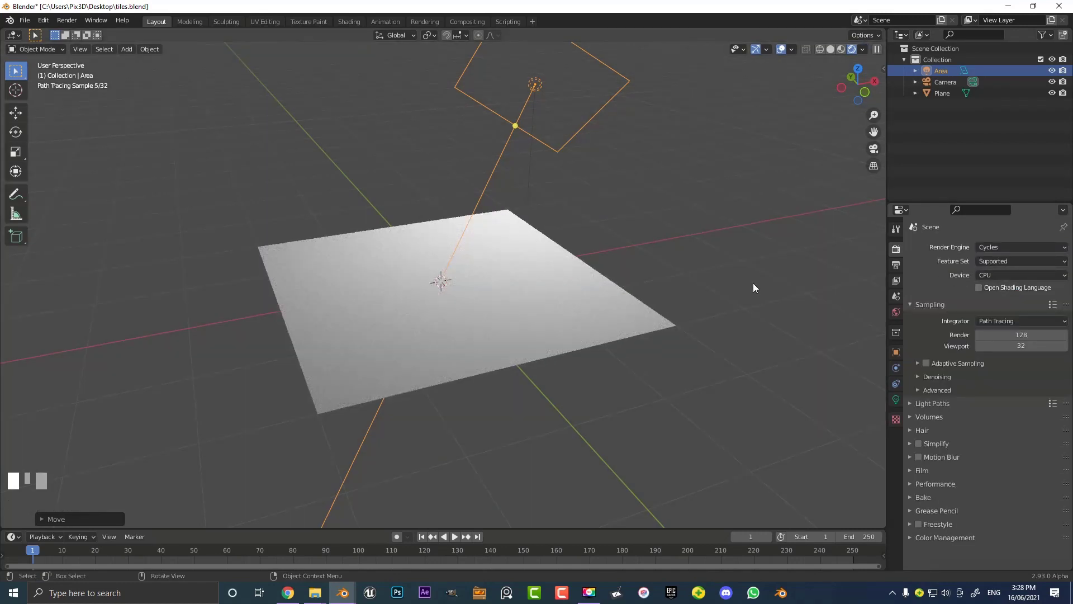
left_click(993, 275)
left_click(990, 302)
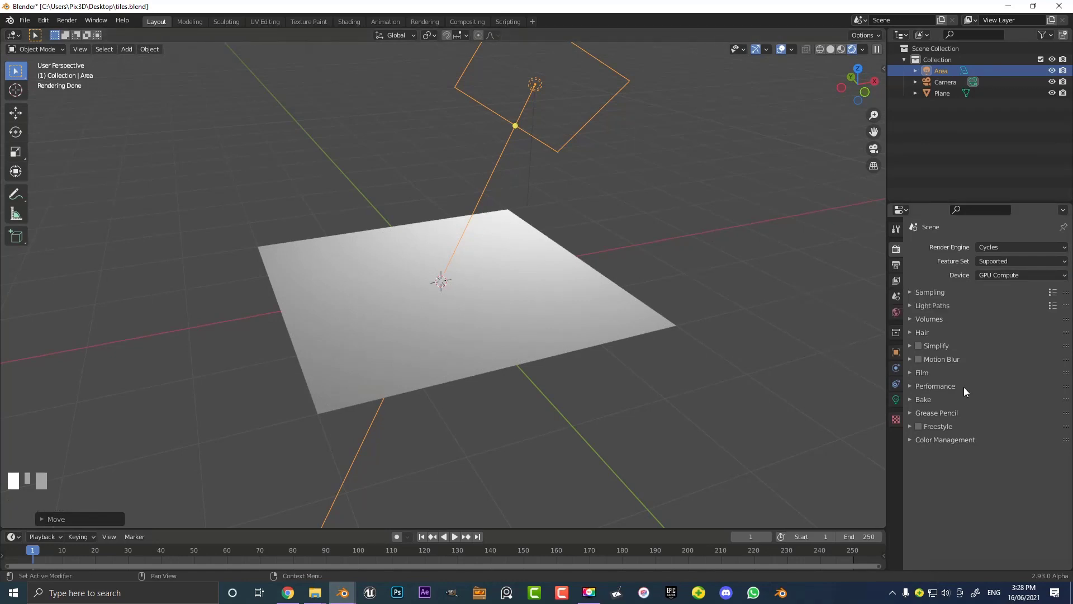
left_click(895, 313)
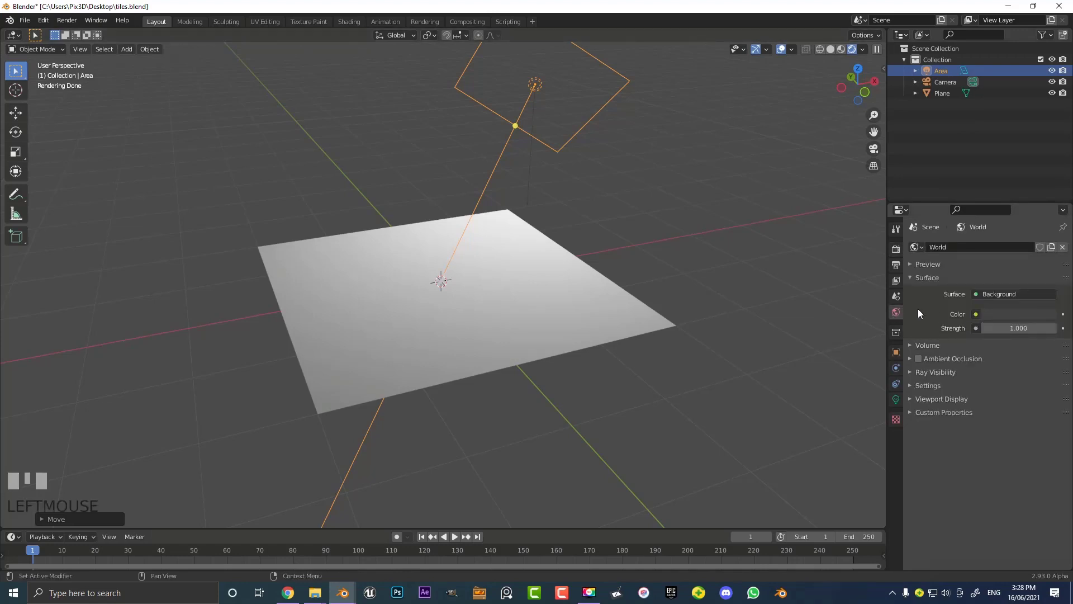
Raise the world colour value to 0.070 and enable Film > Transparent.
left_click(1023, 311)
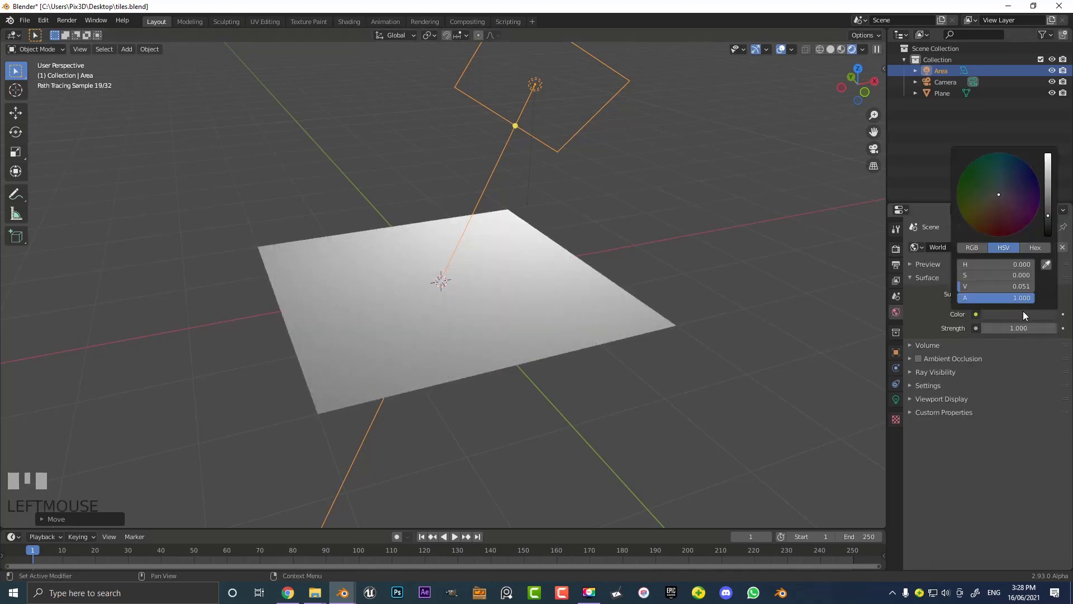
left_click_drag(1051, 217, 1048, 211)
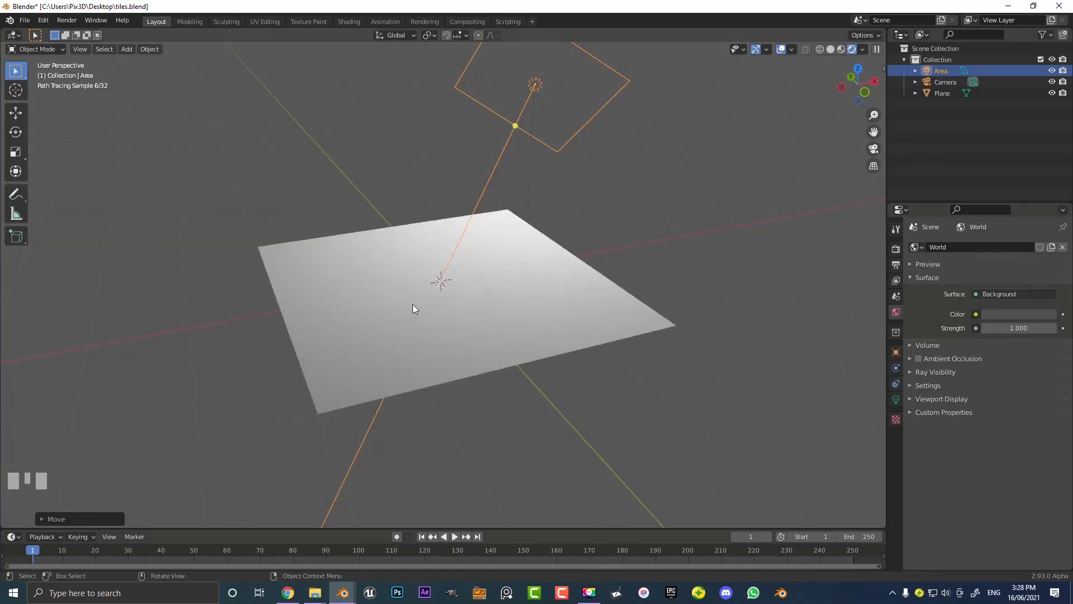
middle_click_drag(594, 307, 660, 307)
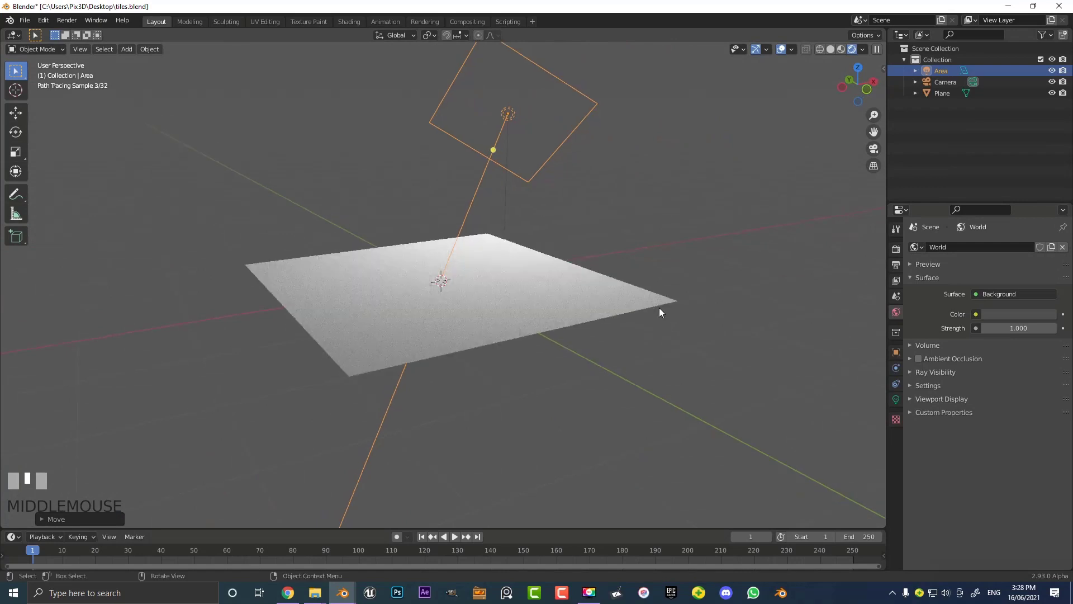
left_click(896, 248)
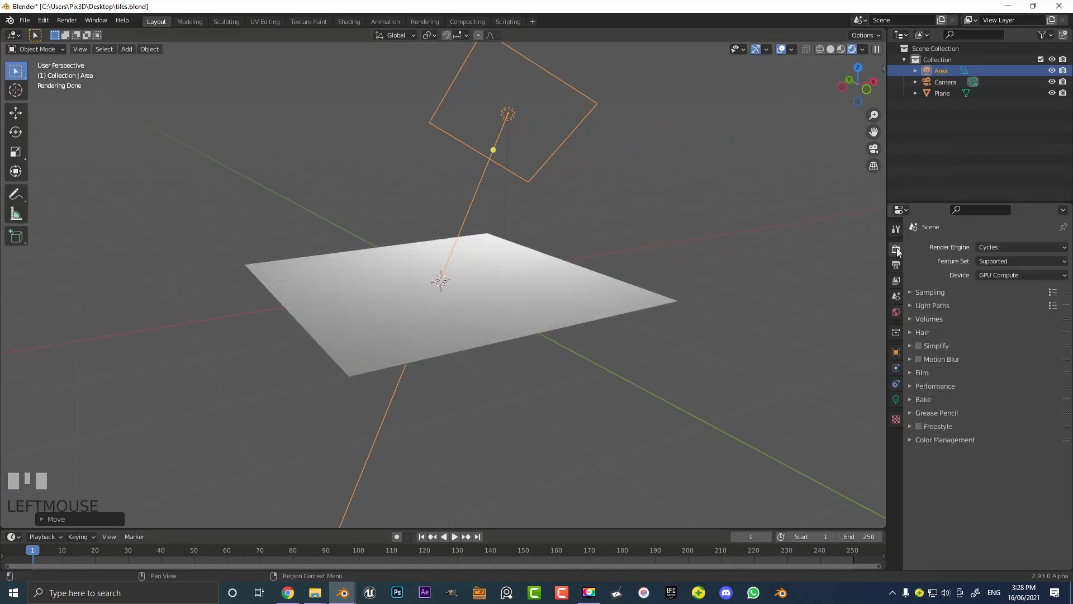
left_click(917, 372)
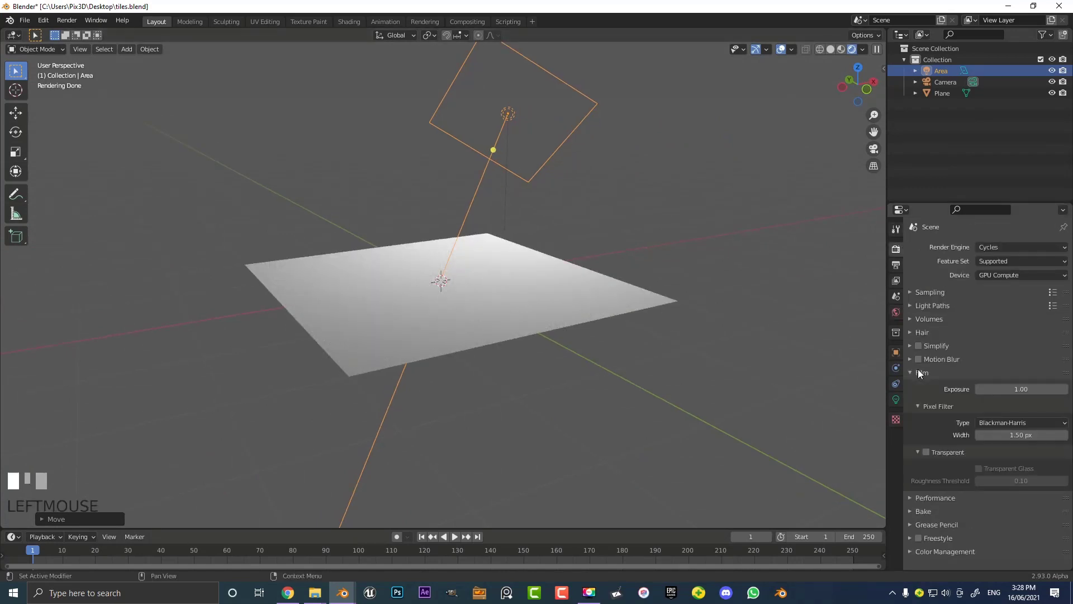
left_click(926, 451)
scroll(528, 256, "up", 2)
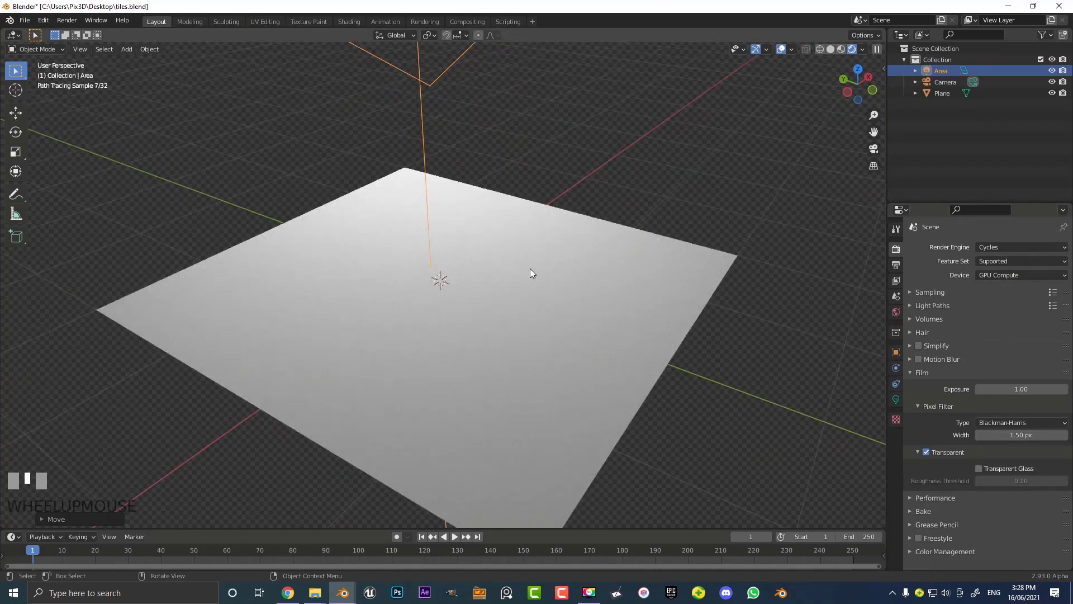
Select the plane and view it with Rendered shading in the Shading workspace.
left_click(534, 257)
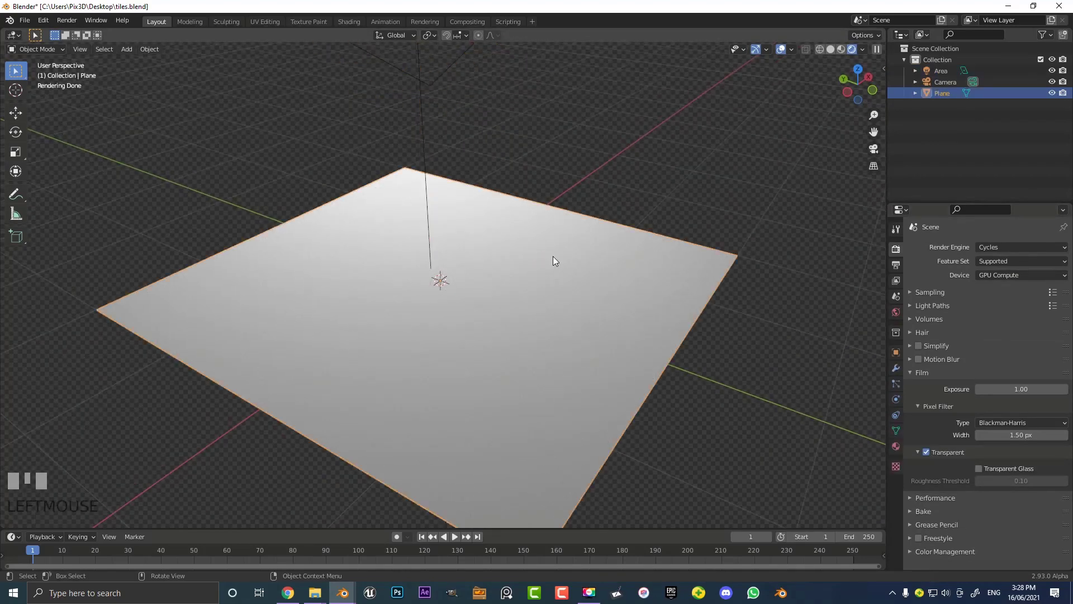
left_click(347, 21)
middle_click_drag(537, 252, 577, 253)
scroll(576, 249, "up", 3)
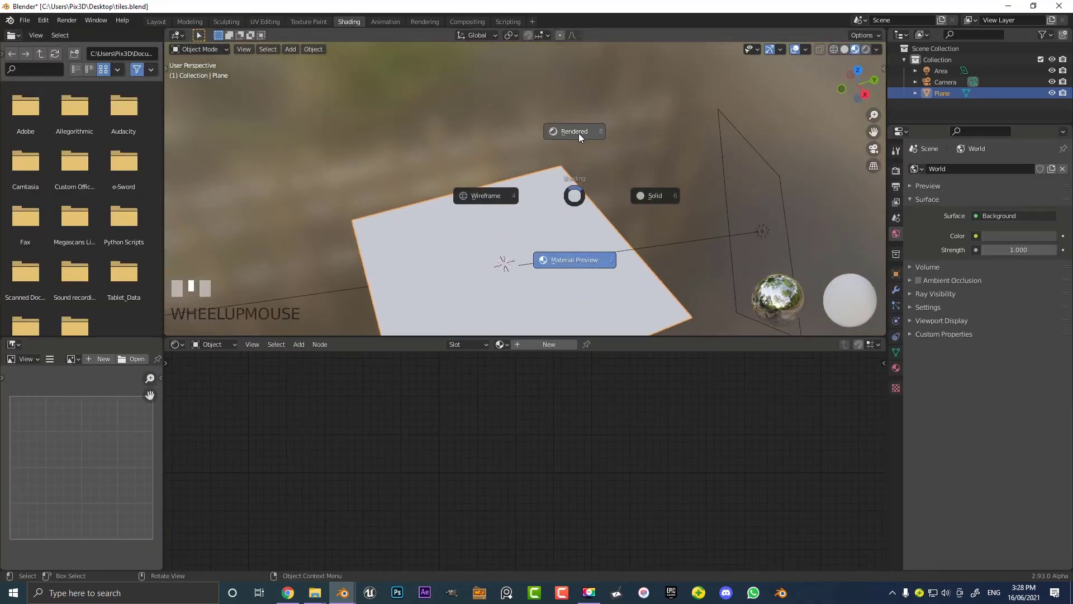
left_click(578, 133)
mouse_move(491, 272)
middle_mouse_down()
mouse_move(562, 269)
mouse_move(558, 202)
middle_mouse_up()
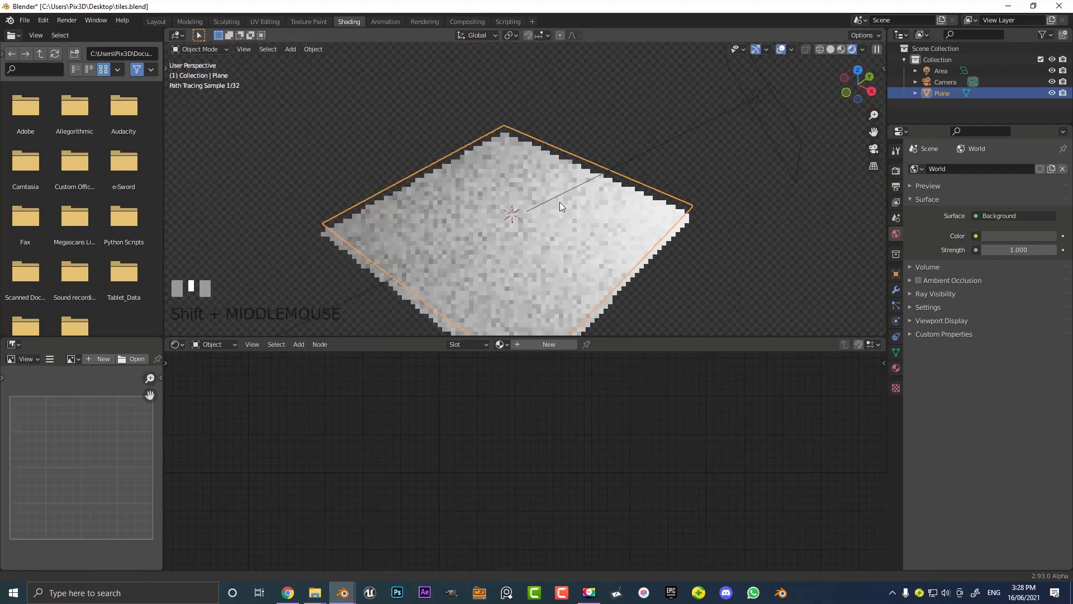
scroll(584, 237, "up", 2)
scroll(573, 244, "down", 2)
Create a new material on the plane and name it 'tiles'.
key("g")
right_click(582, 320)
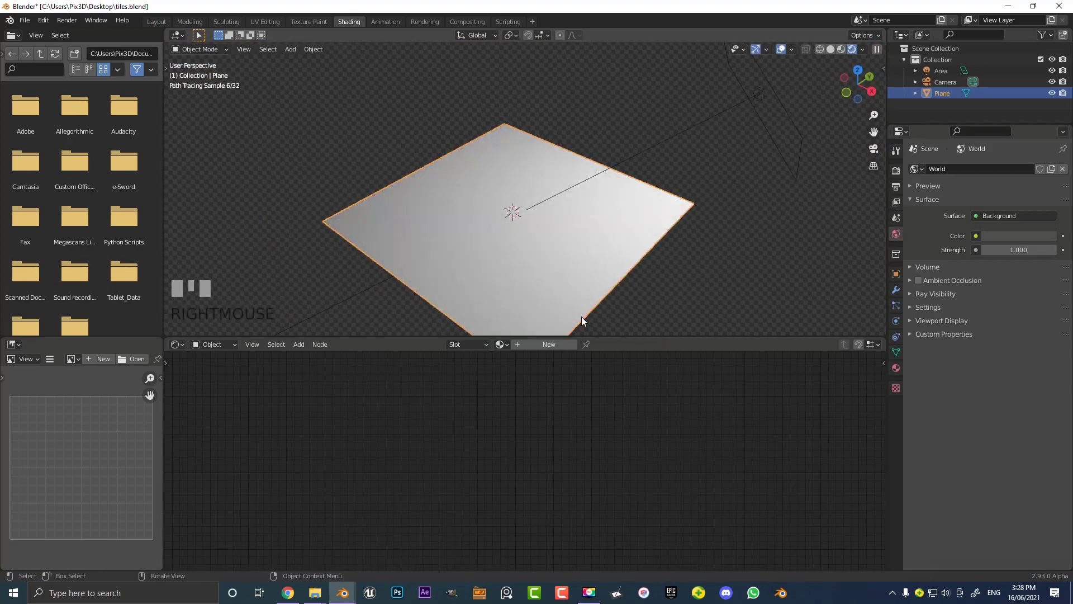
left_click(547, 344)
scroll(538, 364, "down", 2)
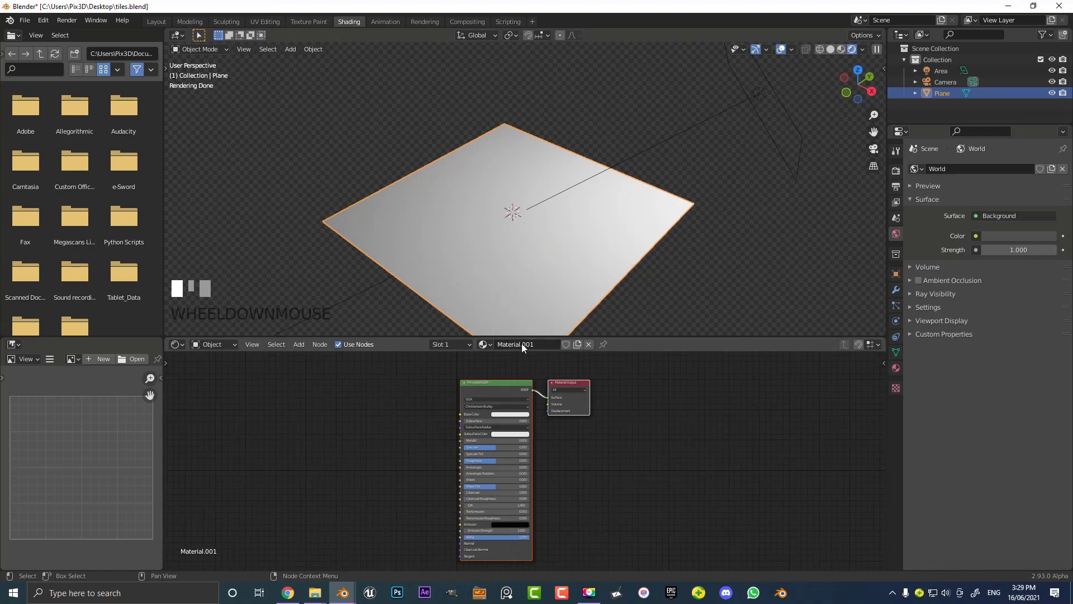
left_click(522, 345)
type("ti")
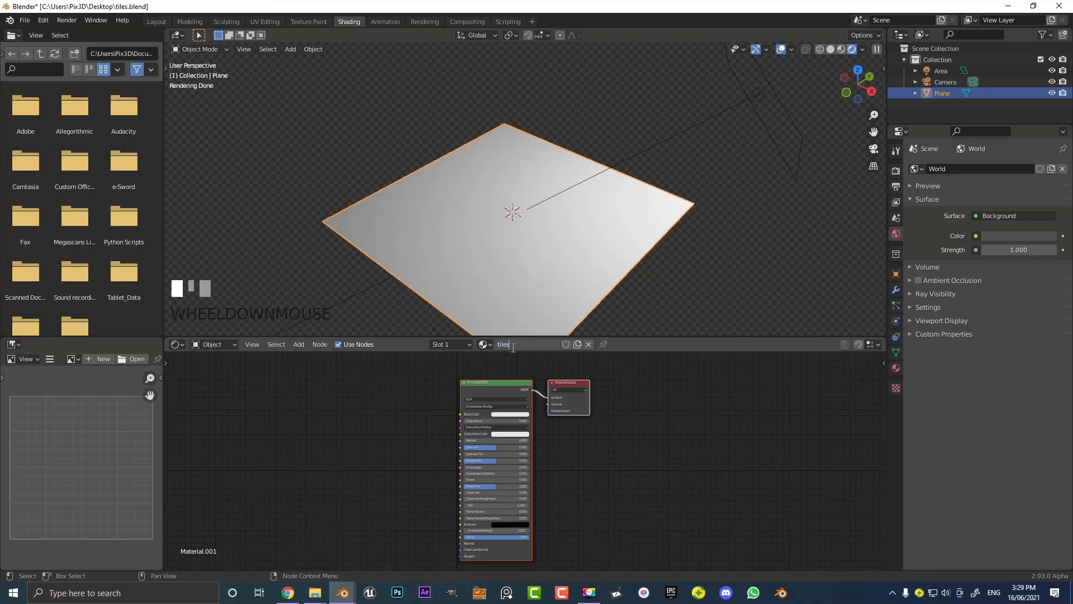
type("les")
key("Return")
Move the Principled BSDF node left and the Material Output node right.
scroll(508, 350, "up", 2)
middle_click_drag(395, 407, 403, 511)
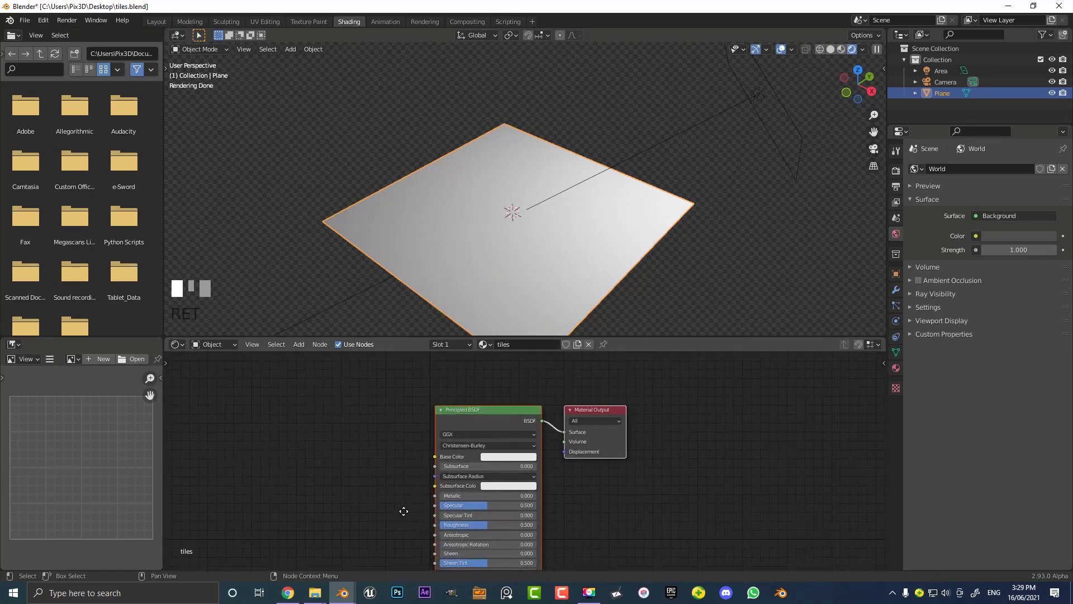
scroll(403, 511, "up", 1)
left_click_drag(481, 406, 362, 416)
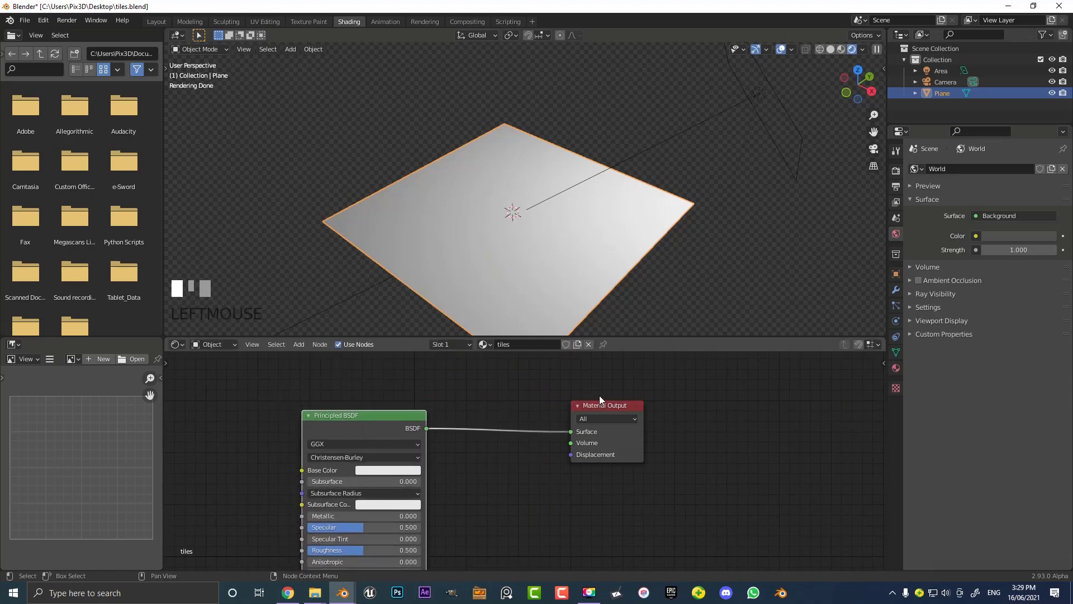
left_click_drag(599, 399, 665, 400)
middle_click_drag(246, 445, 360, 455)
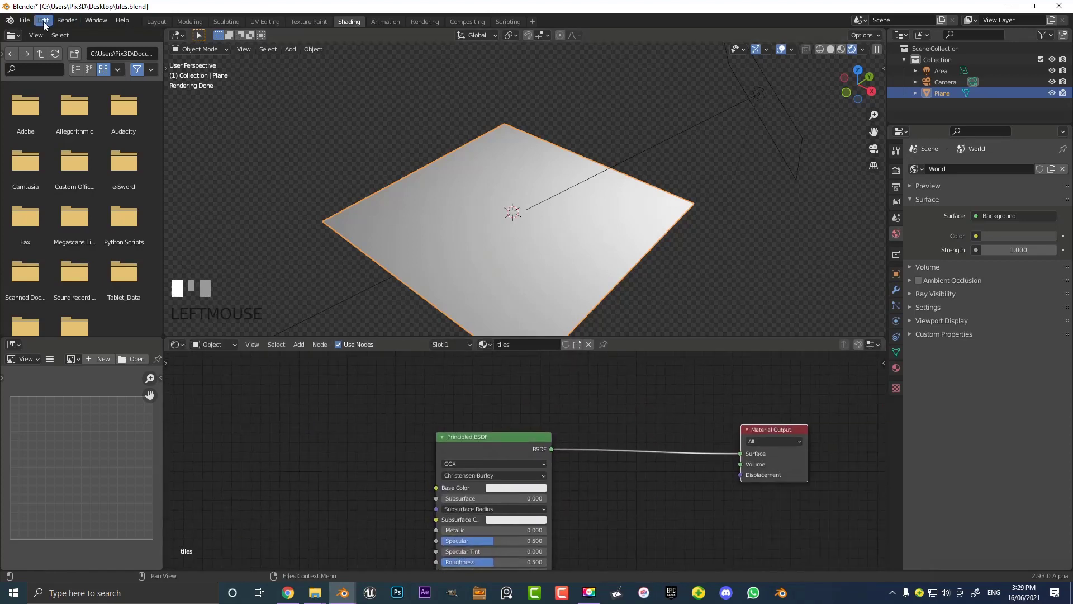
left_click(44, 21)
left_click(60, 178)
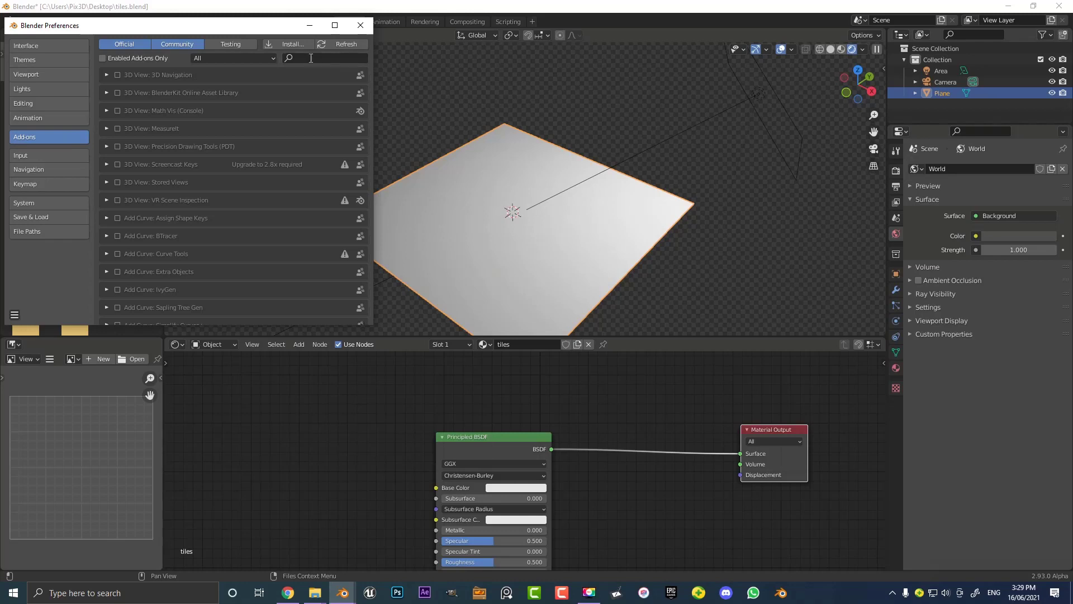
left_click(311, 59)
type("node")
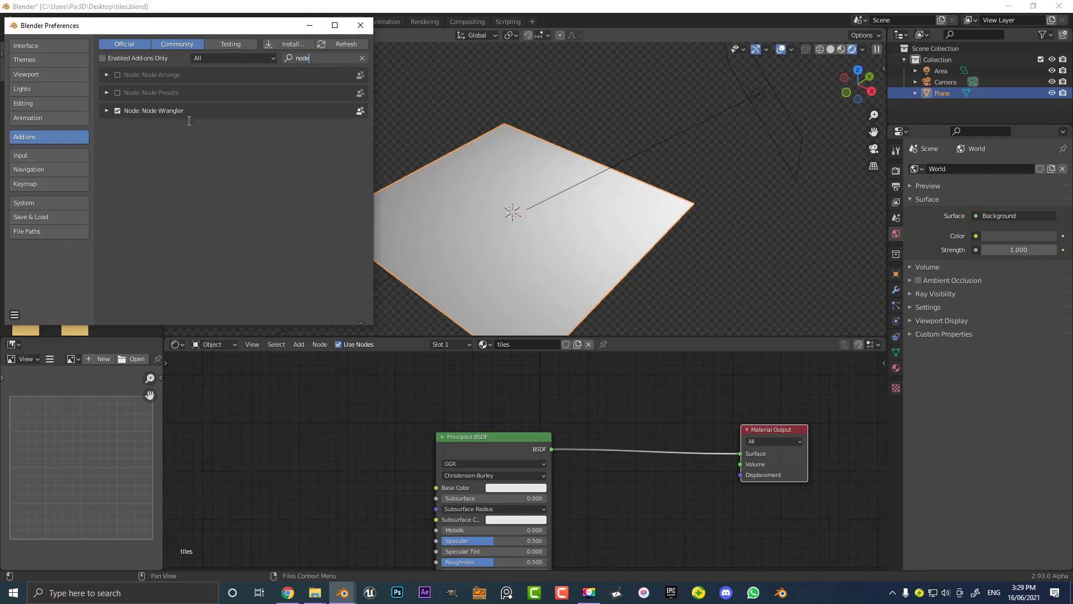
left_click(360, 26)
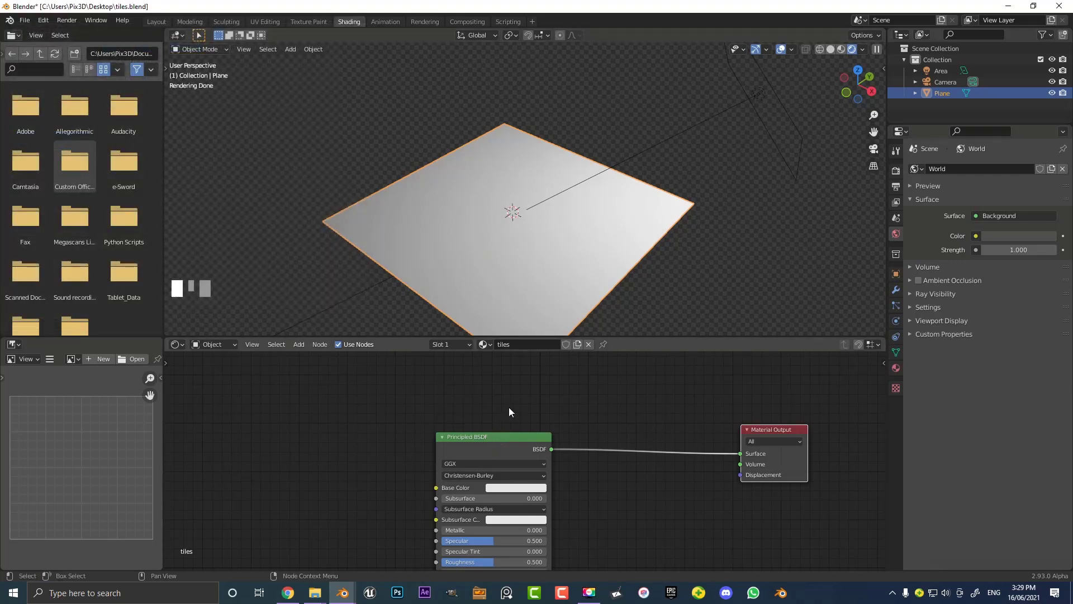
Add Texture Coordinate, Mapping and Image Texture nodes to the Principled BSDF with Ctrl+T and browse for an image.
scroll(508, 412, "up", 2)
left_click_drag(468, 447, 448, 451)
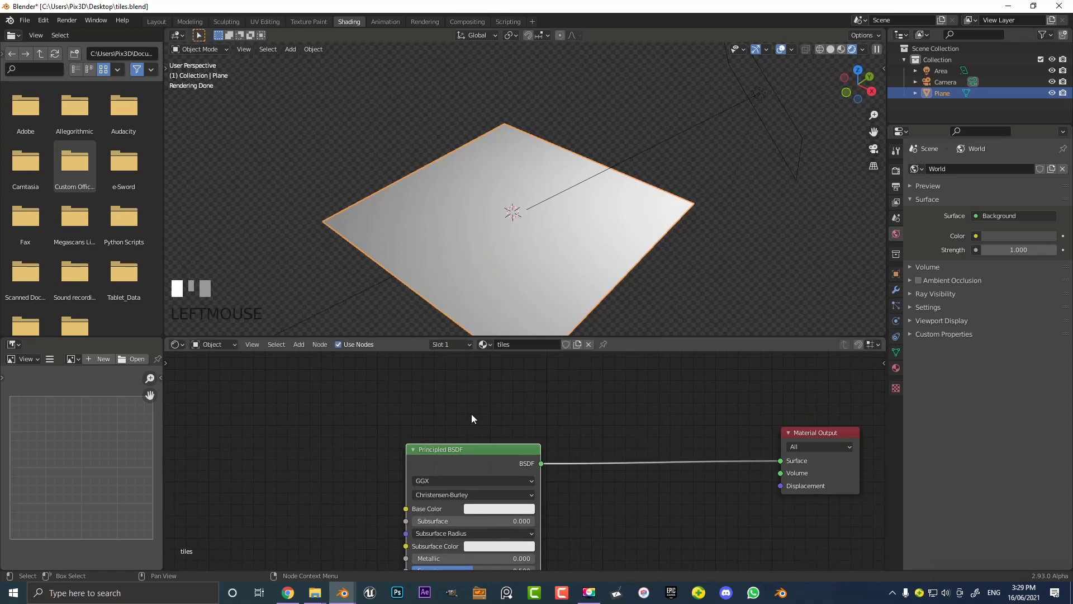
key("ctrl+t")
scroll(464, 400, "down", 2)
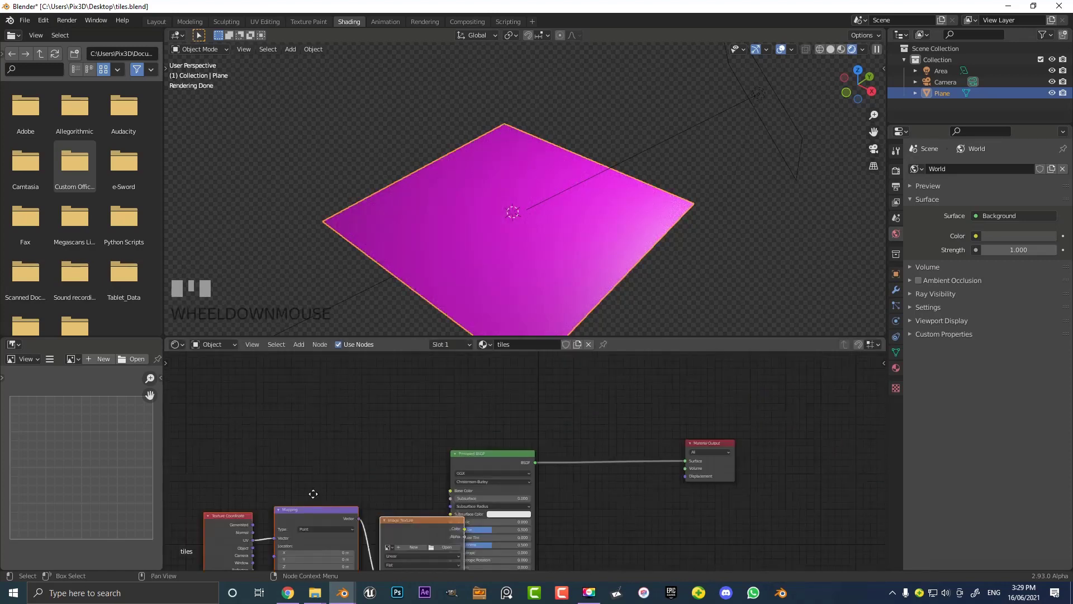
middle_click_drag(313, 493, 427, 343)
left_click_drag(543, 464, 408, 420)
left_click_drag(306, 375, 281, 414)
scroll(339, 378, "up", 3)
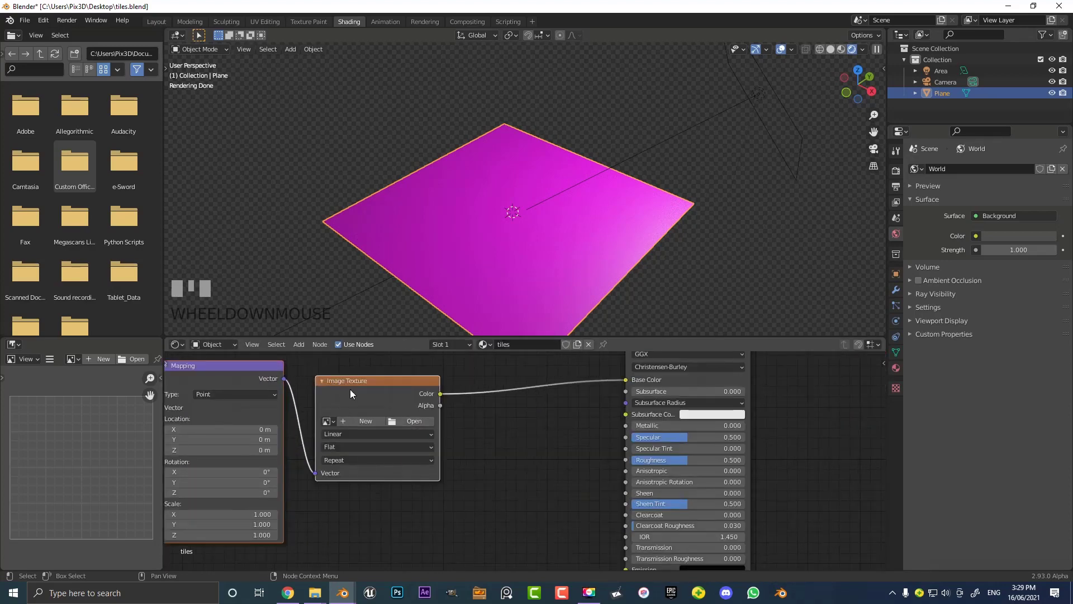
left_click(400, 416)
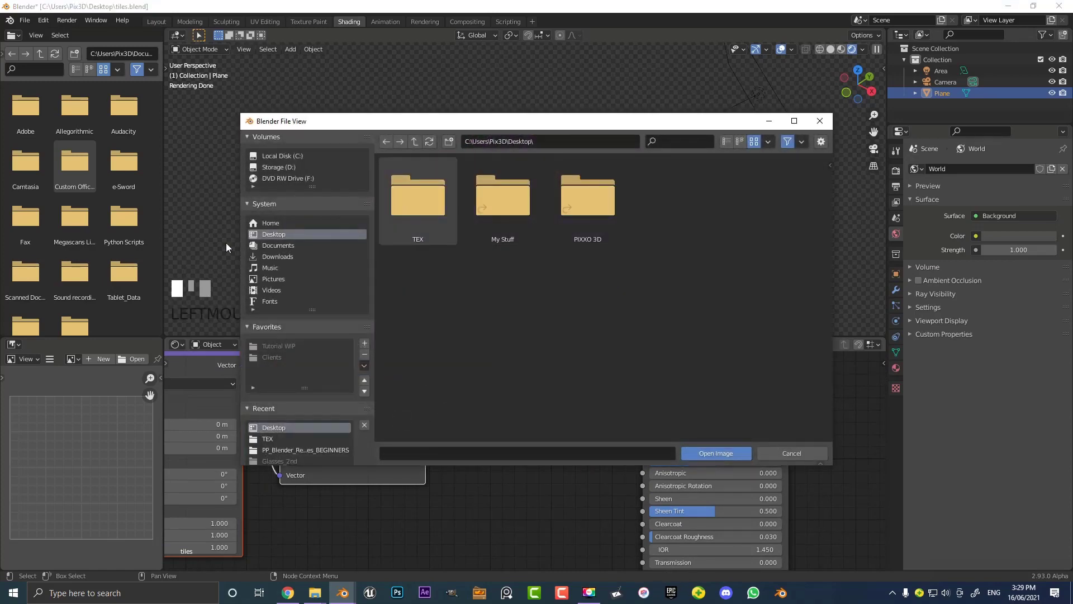
Load large_grey_tiles_diff_4k.png from the TEX folder into the Image Texture node.
double_click(431, 209)
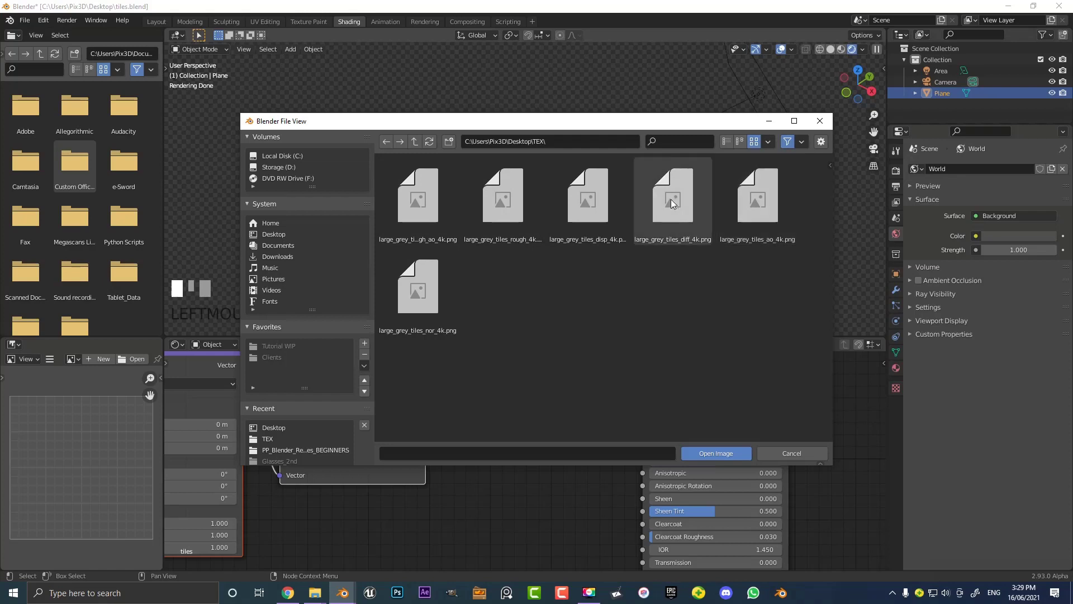
left_click(692, 240)
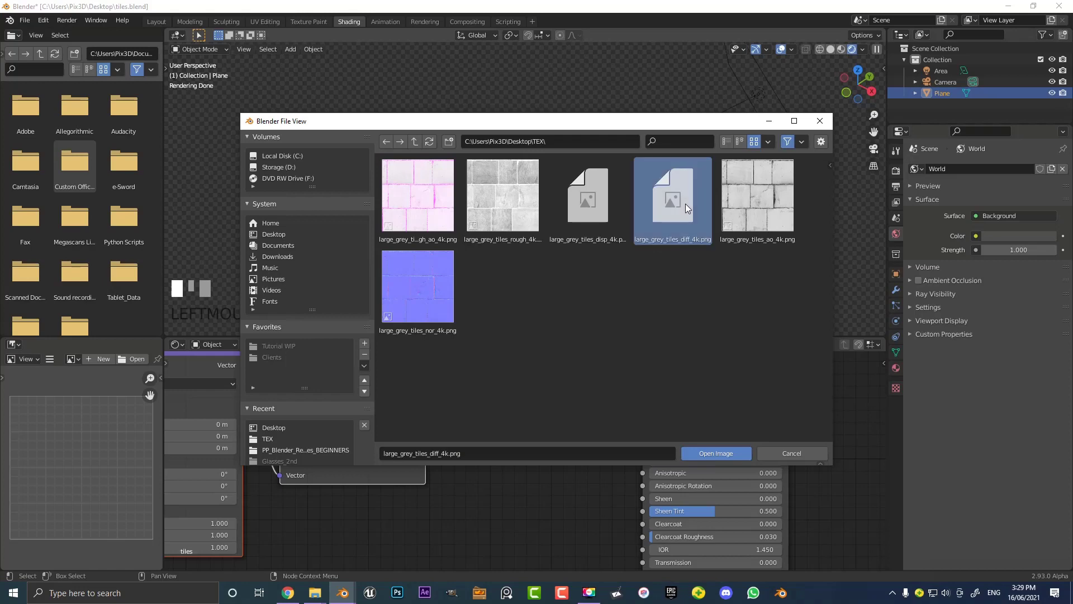
left_click(715, 454)
middle_click_drag(588, 210, 527, 224)
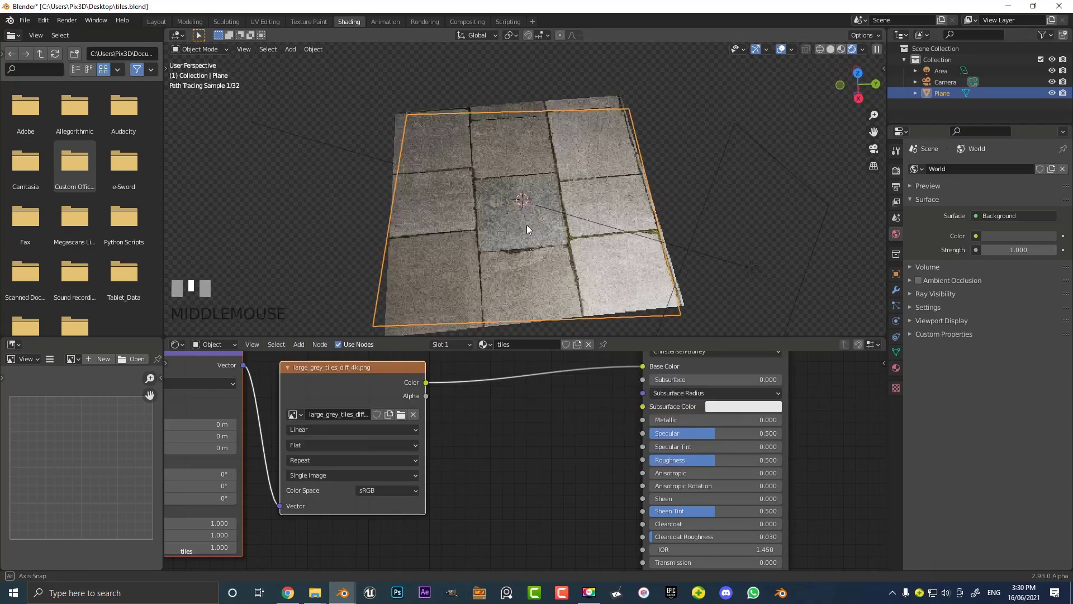
Show large_grey_tiles_diff_4k.png in the Image Editor and switch the plane to Edit Mode.
scroll(514, 195, "up", 4)
scroll(535, 209, "down", 2)
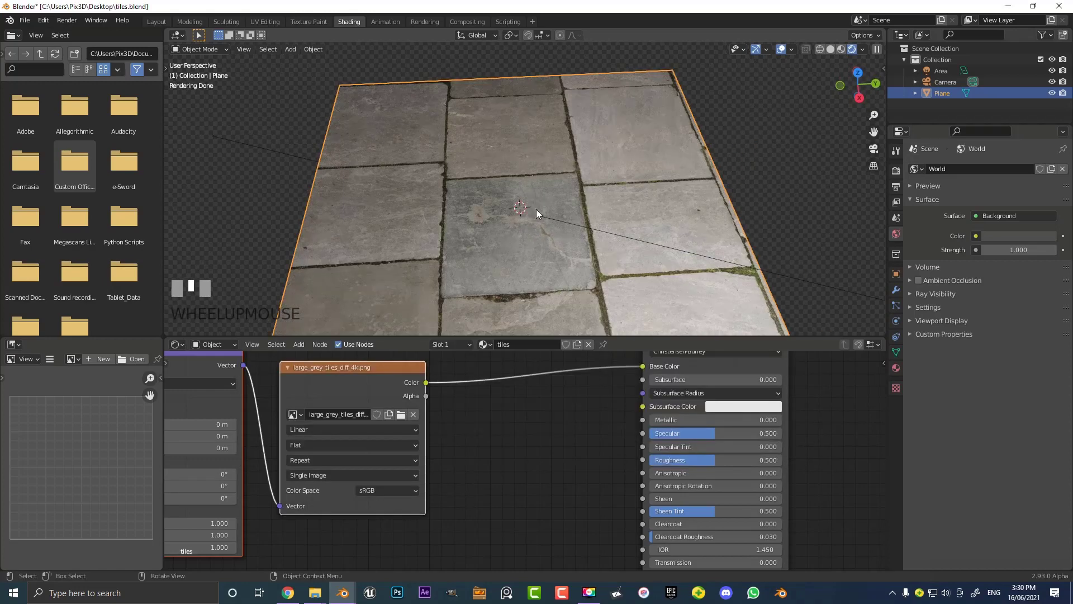
left_click(72, 360)
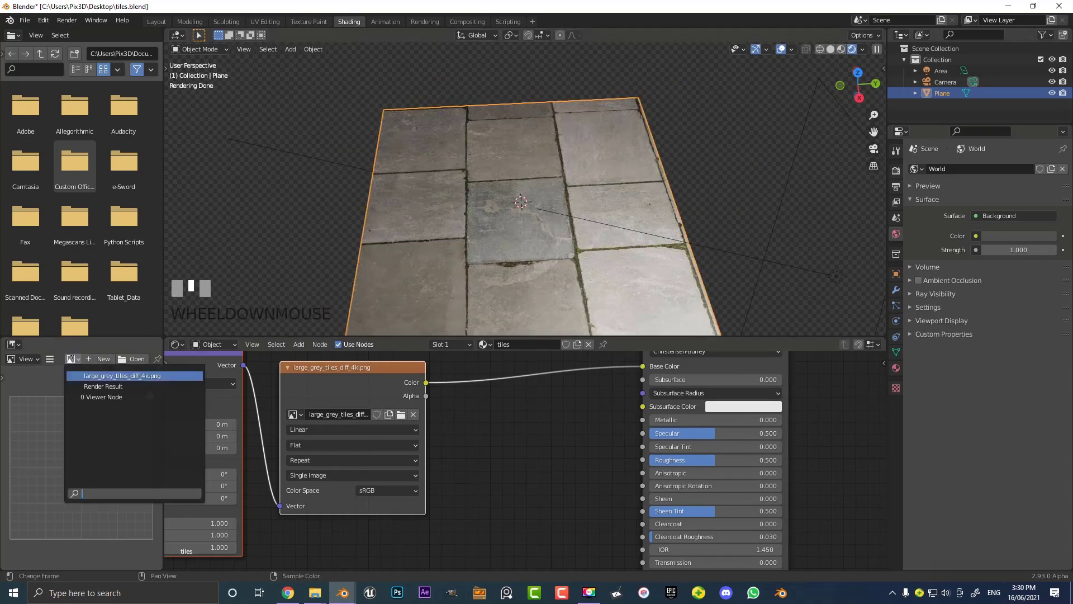
left_click(108, 377)
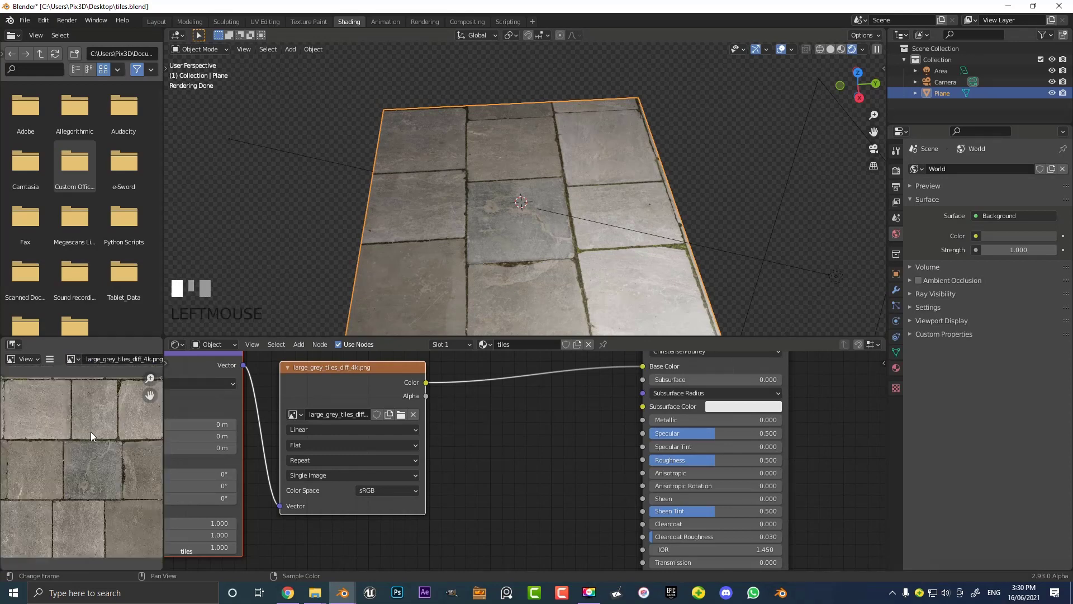
key("Tab")
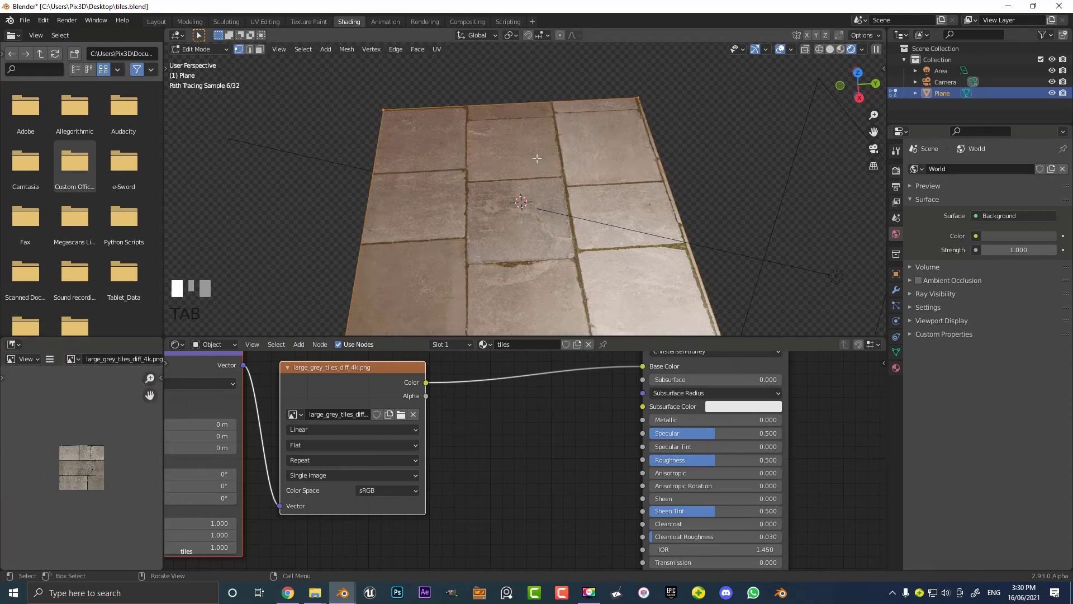
left_click(263, 21)
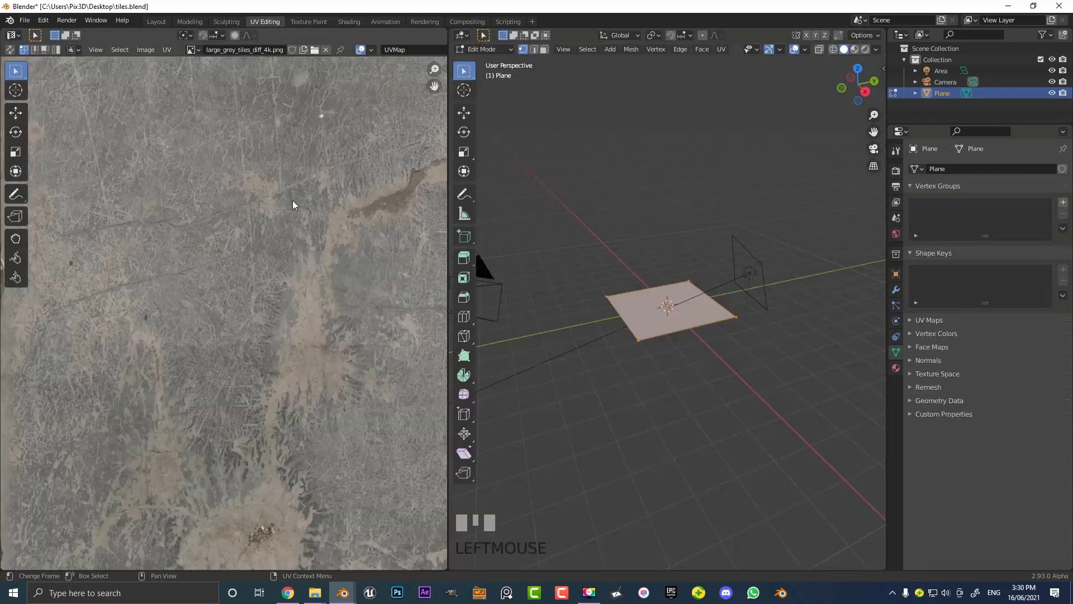
scroll(643, 262, "down", 1)
scroll(223, 259, "down", 10)
scroll(236, 263, "up", 2)
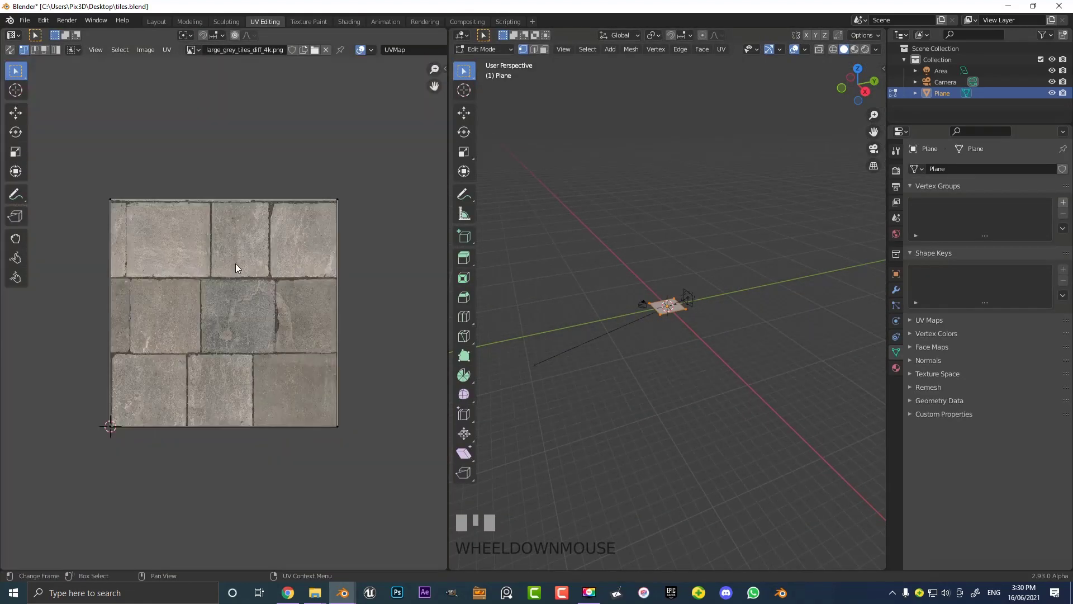
key("s")
left_click(328, 338)
scroll(699, 313, "up", 6)
key("z")
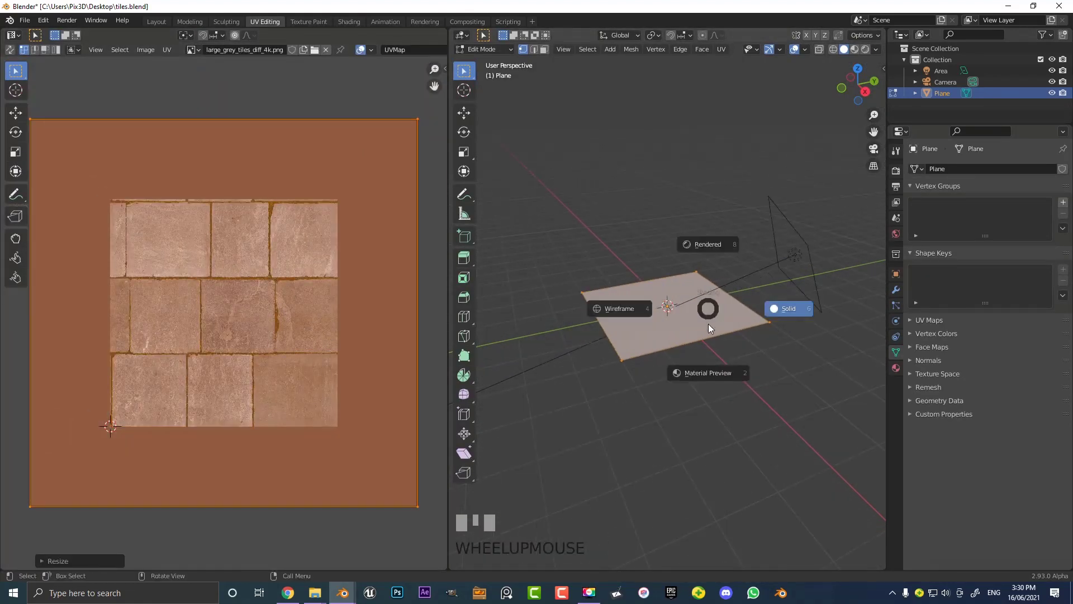
left_click(705, 368)
scroll(643, 374, "up", 3)
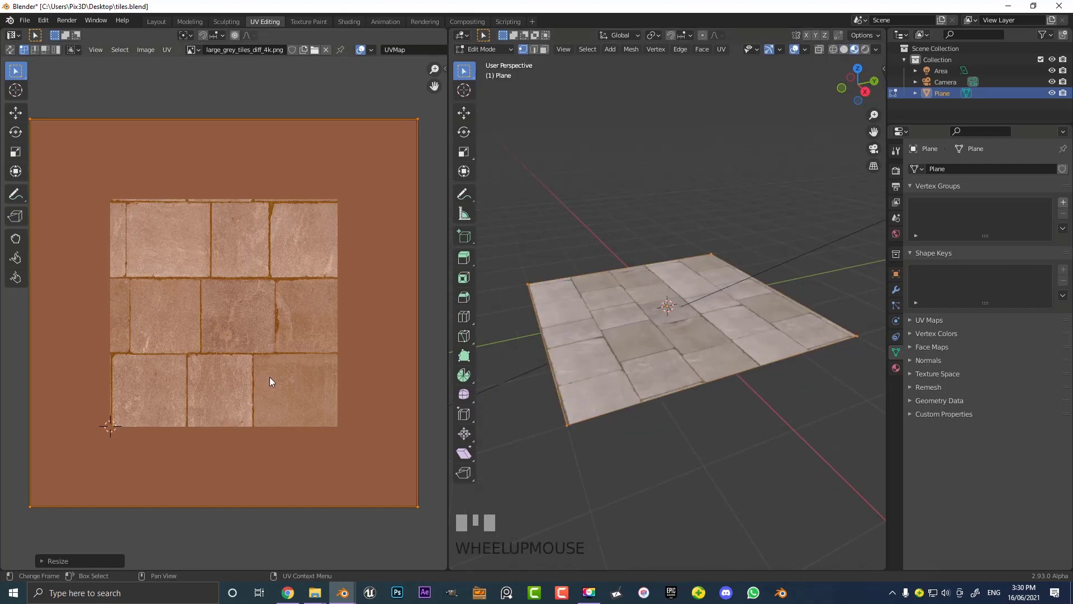
scroll(270, 377, "down", 1)
key("s")
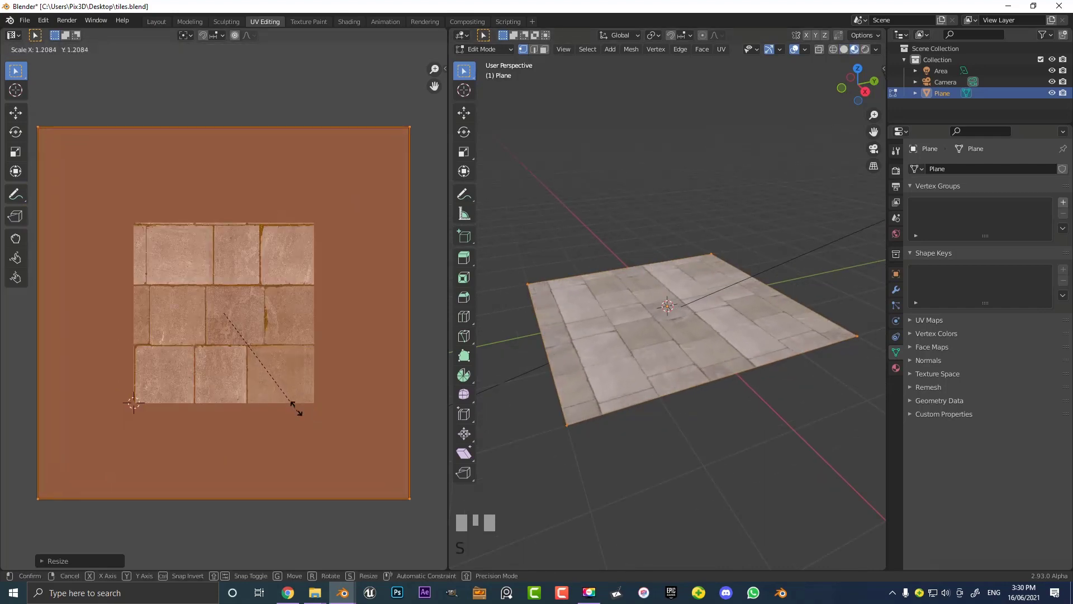
right_click(275, 317)
key("ctrl+z")
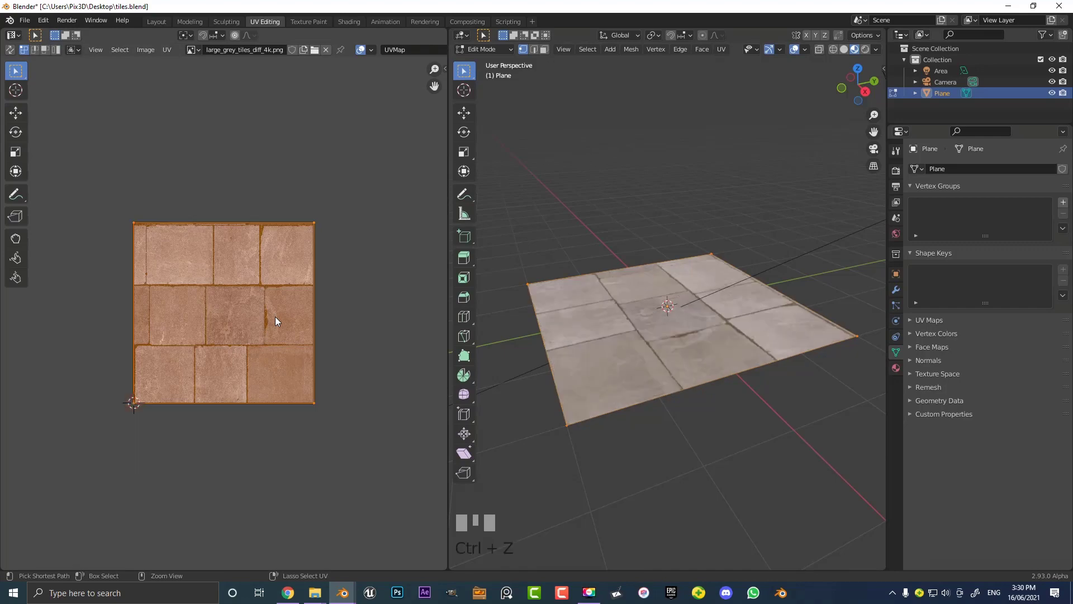
left_click(352, 21)
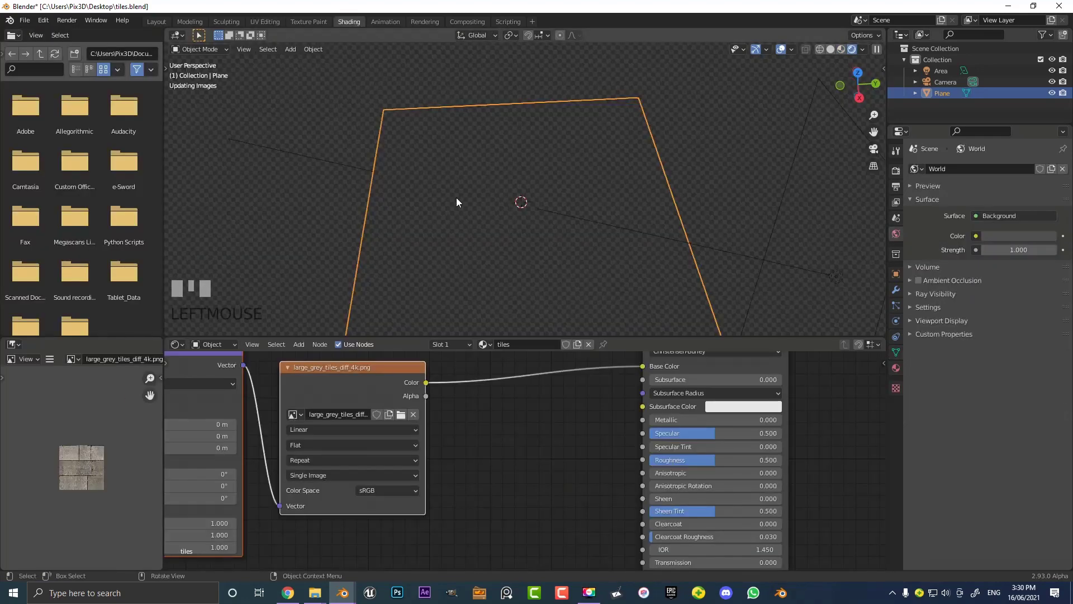
Set the Mapping node's Scale X, Y and Z each to 2.
middle_click_drag(271, 434, 391, 431)
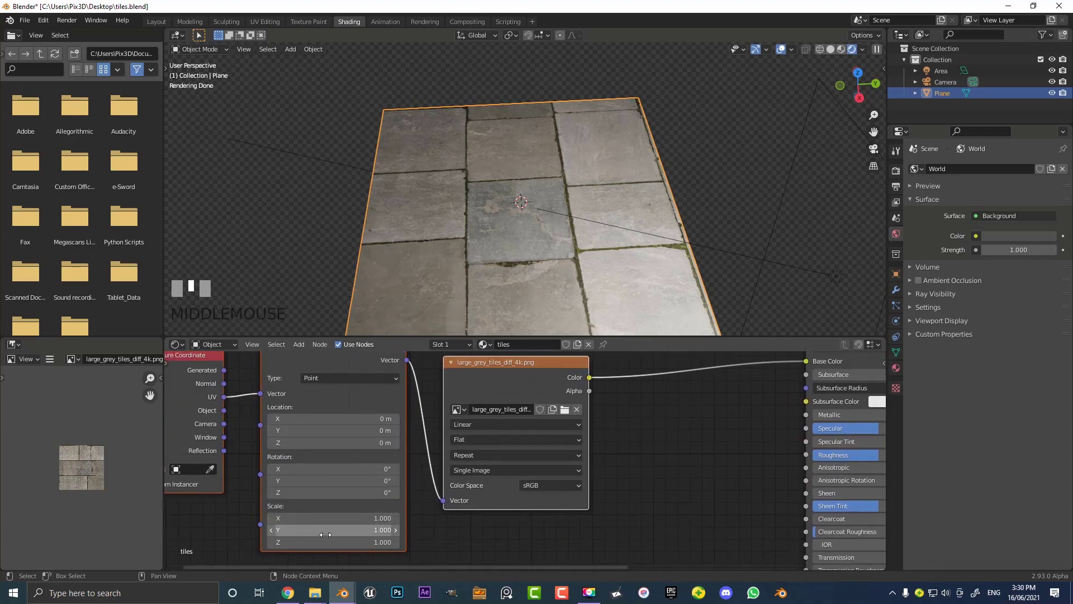
scroll(321, 525, "up", 2)
left_click(340, 442)
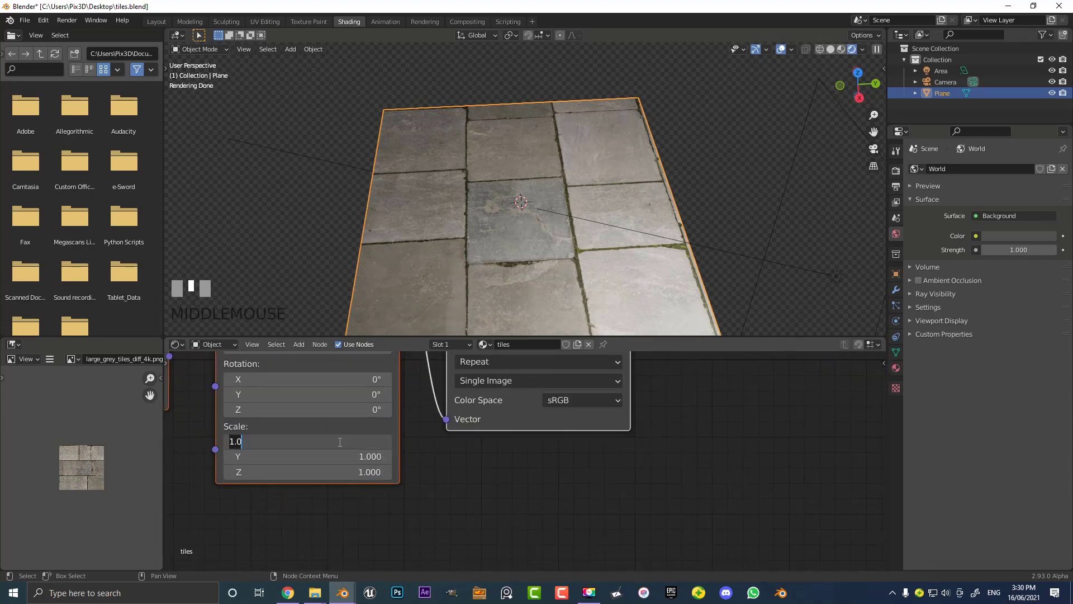
type("2")
key("Return")
left_click(327, 461)
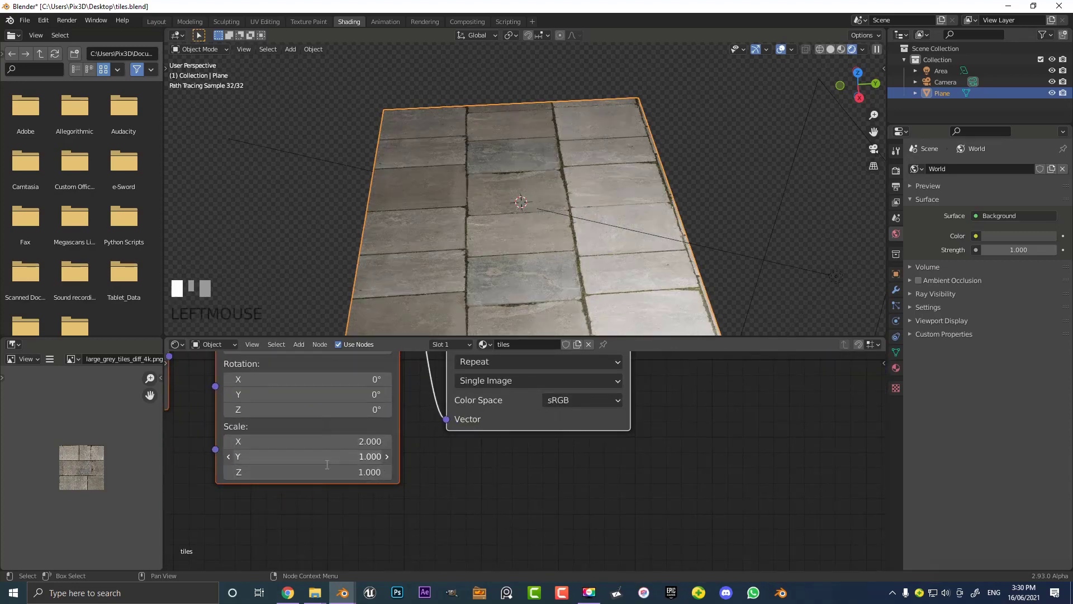
key("Return")
left_click(328, 472)
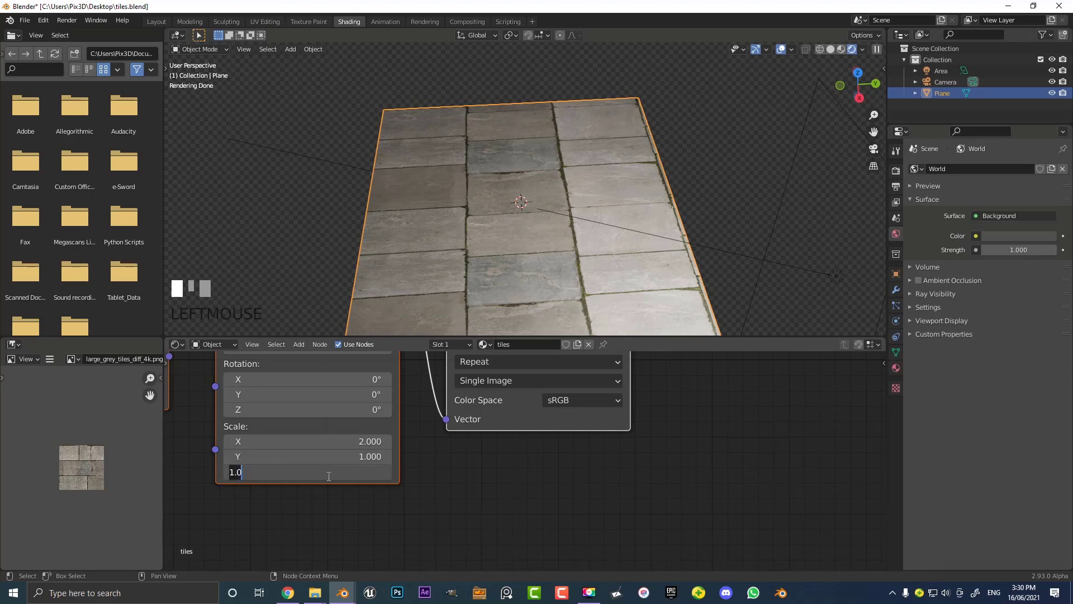
type("2")
key("Return")
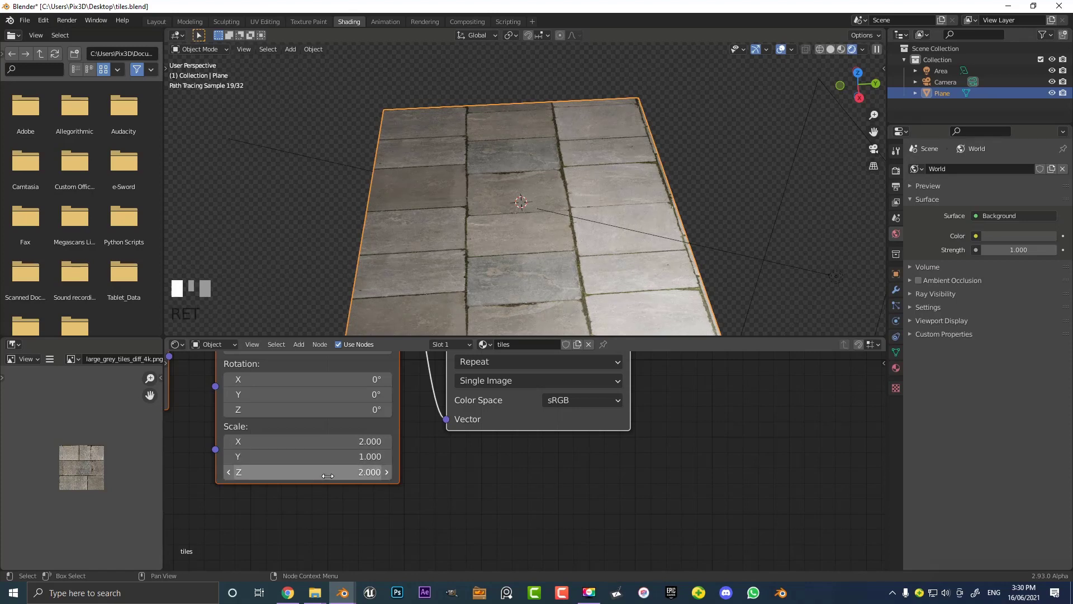
left_click(339, 457)
type("2")
key("Return")
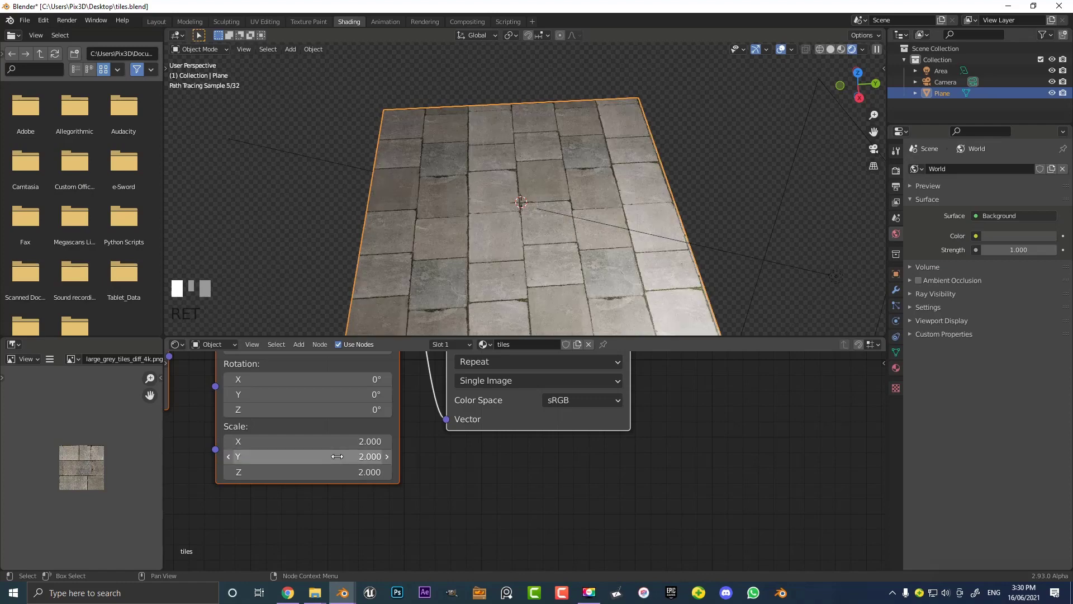
Orbit around the plane to check the smaller, more frequent stone tiles.
middle_click_drag(501, 218, 521, 170)
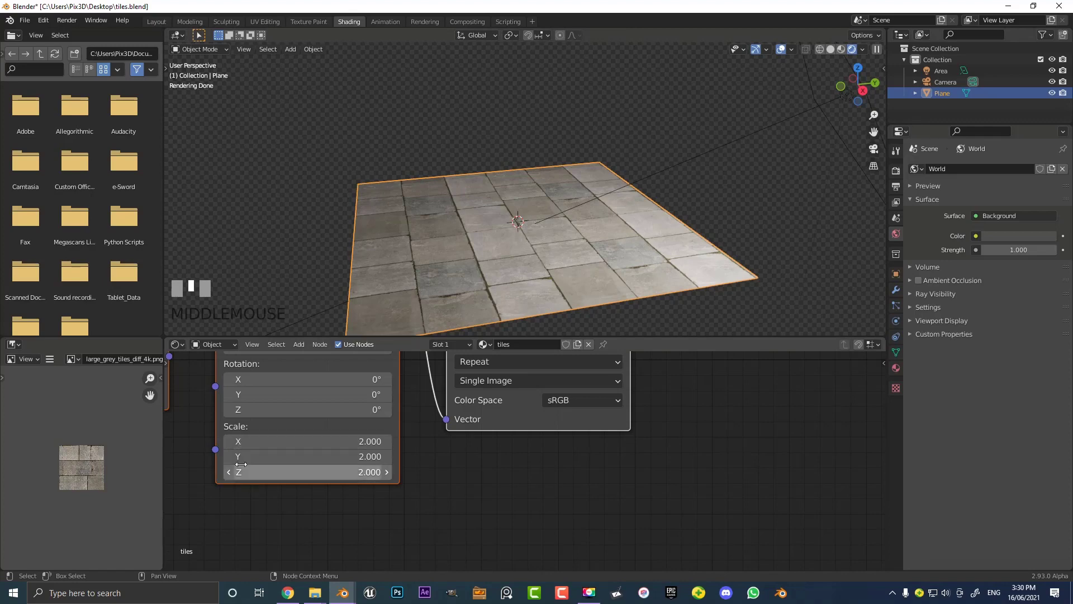
middle_click_drag(503, 268, 554, 237)
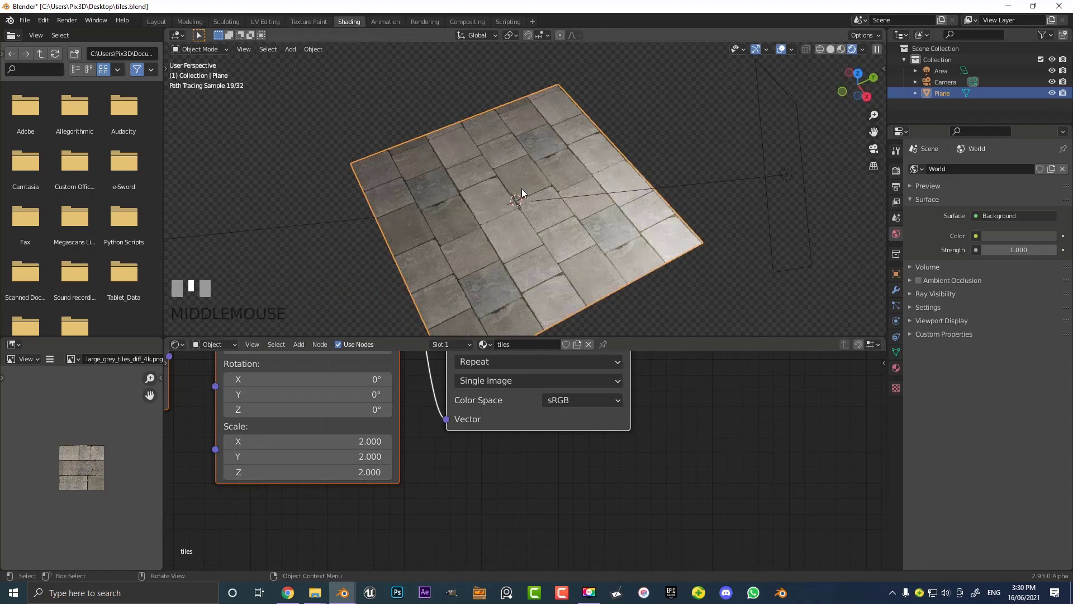
scroll(522, 189, "up", 1)
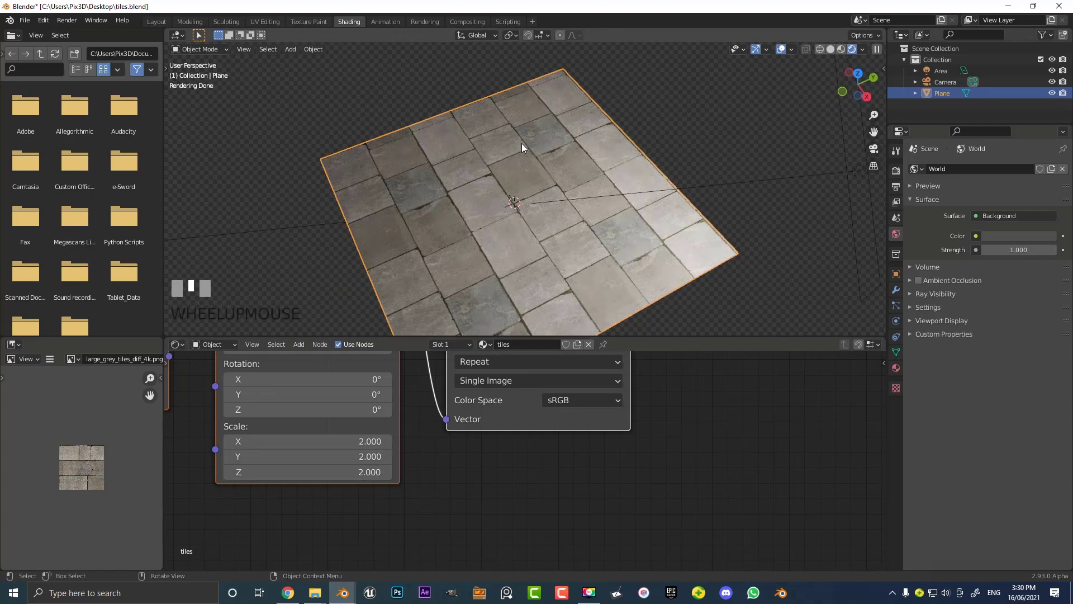
scroll(665, 411, "down", 5)
scroll(665, 411, "down", 3)
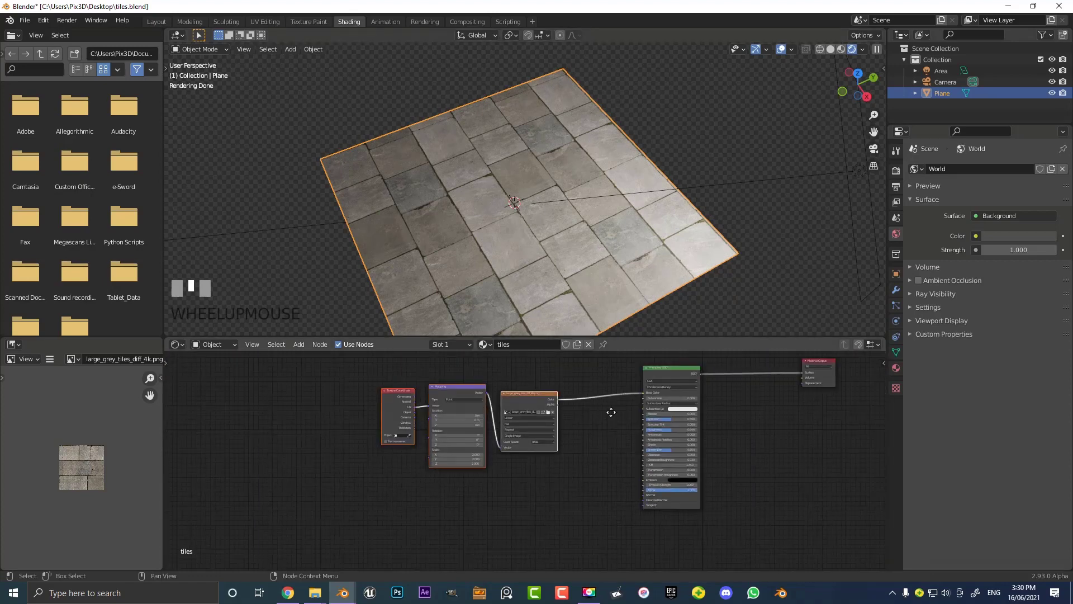
Box-select the three left-hand nodes and move them further left.
left_click_drag(580, 476, 314, 374)
left_click_drag(440, 419, 353, 394)
scroll(518, 431, "up", 3)
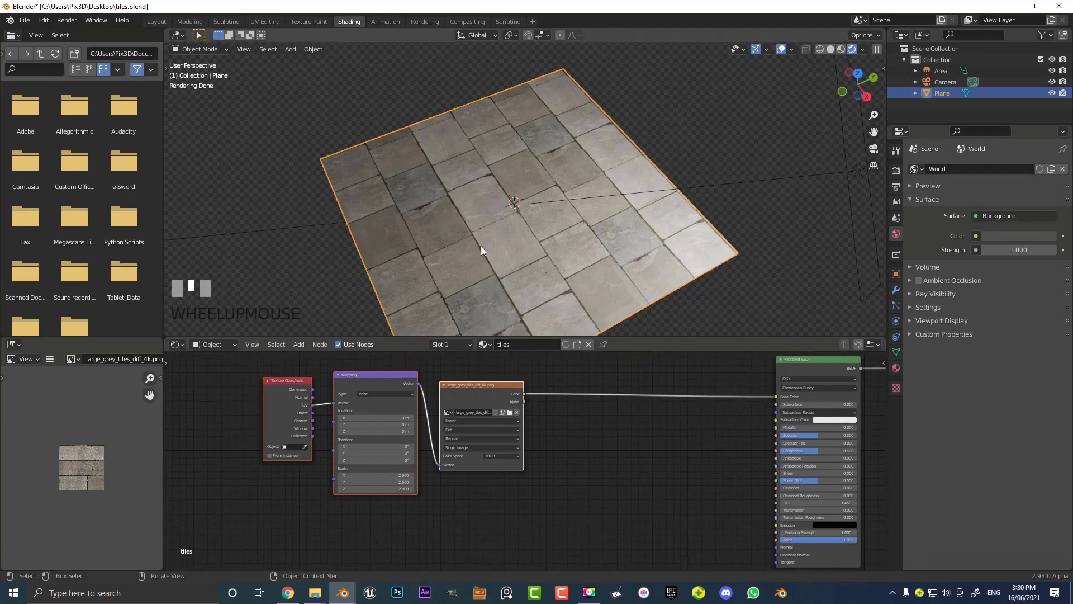
mouse_move(481, 246)
middle_mouse_down()
mouse_move(451, 230)
mouse_move(464, 252)
middle_mouse_up()
scroll(465, 255, "up", 2)
scroll(455, 366, "up", 2)
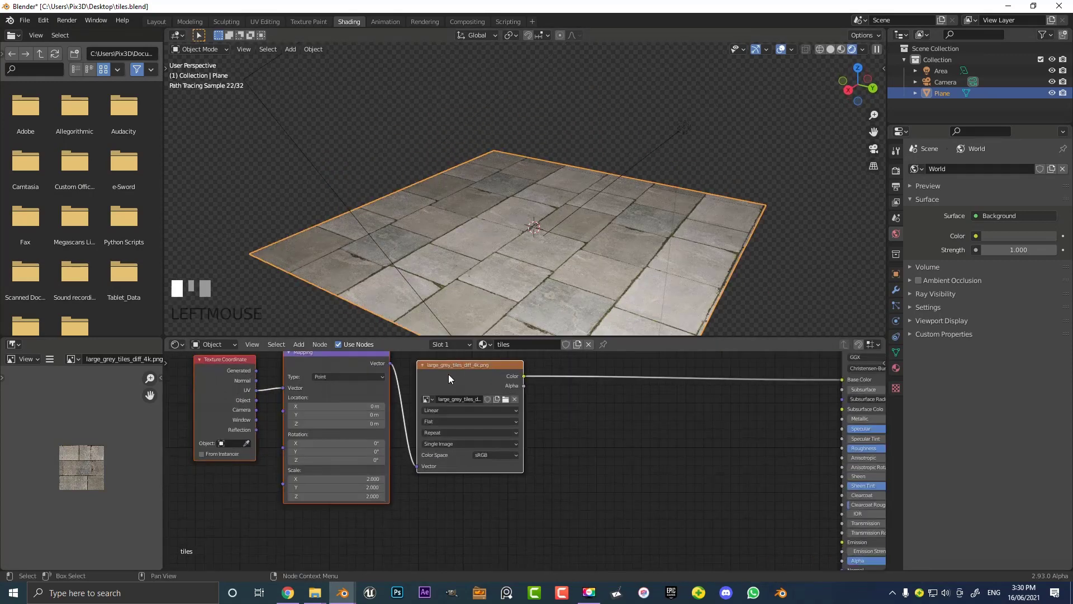
Duplicate the diffuse Image Texture node with Shift+D and place the copy below it.
left_click(448, 374)
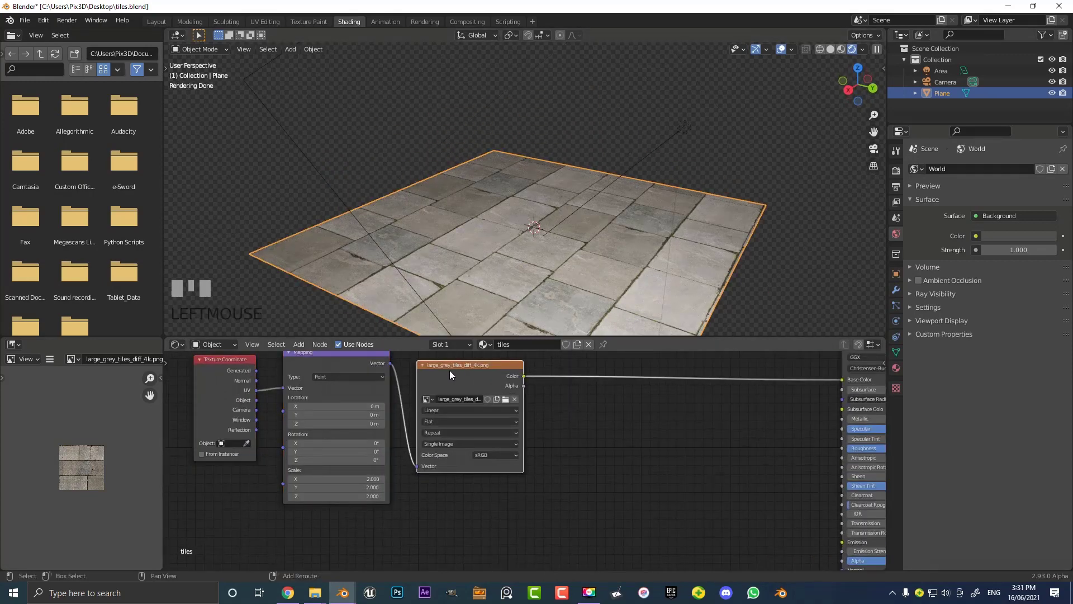
key("shift+d")
left_click(449, 487)
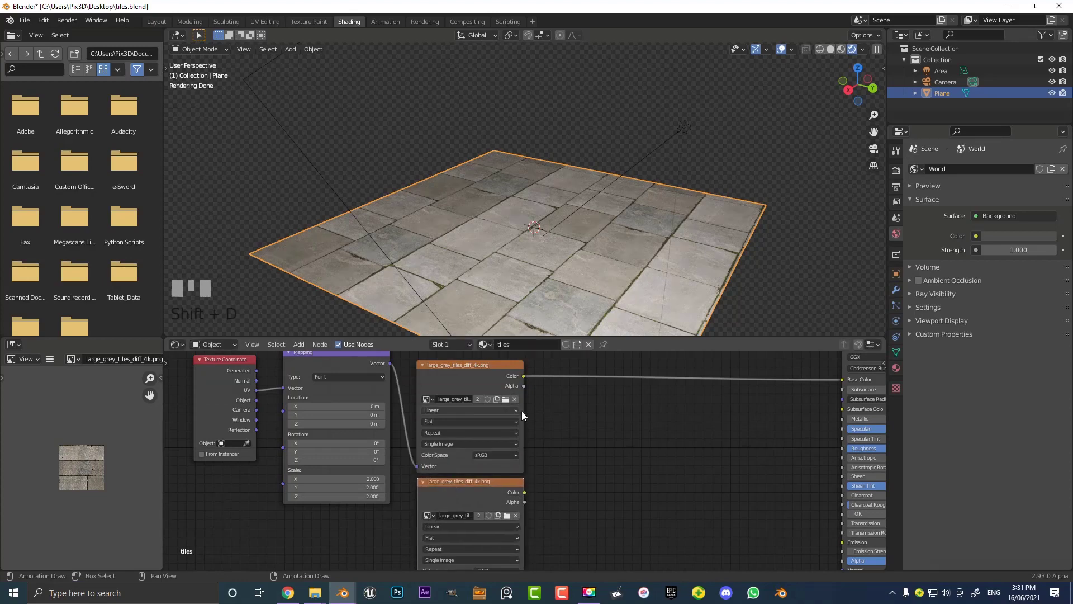
scroll(521, 410, "down", 2)
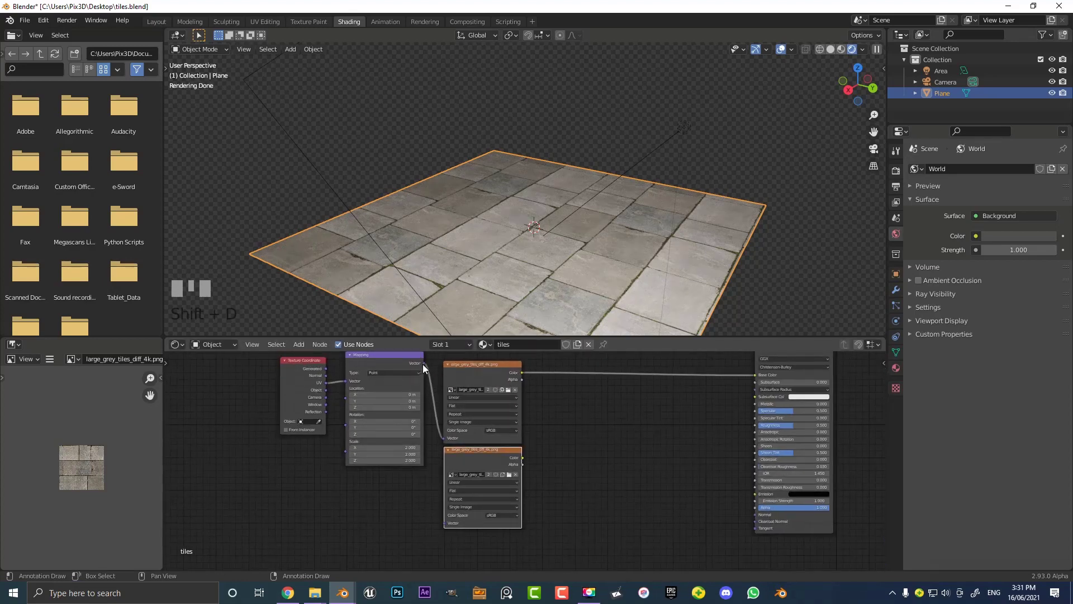
Link the Mapping node's Vector output to the copied node's Vector input.
left_click_drag(423, 364, 447, 363)
left_click_drag(461, 440, 447, 518)
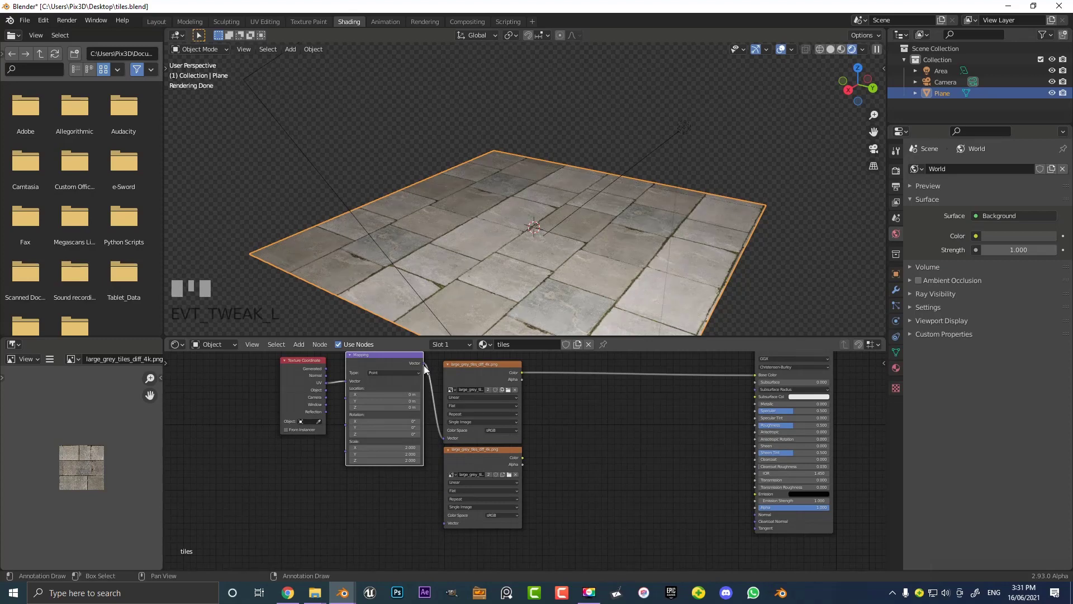
left_click_drag(423, 364, 444, 525)
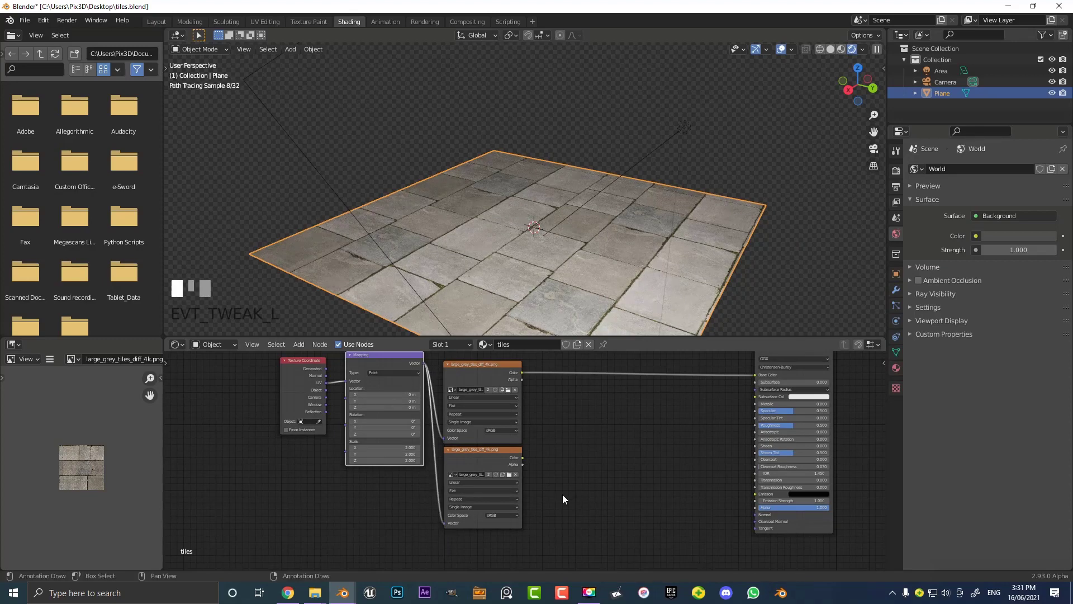
scroll(562, 494, "up", 3)
middle_click_drag(556, 506, 626, 433)
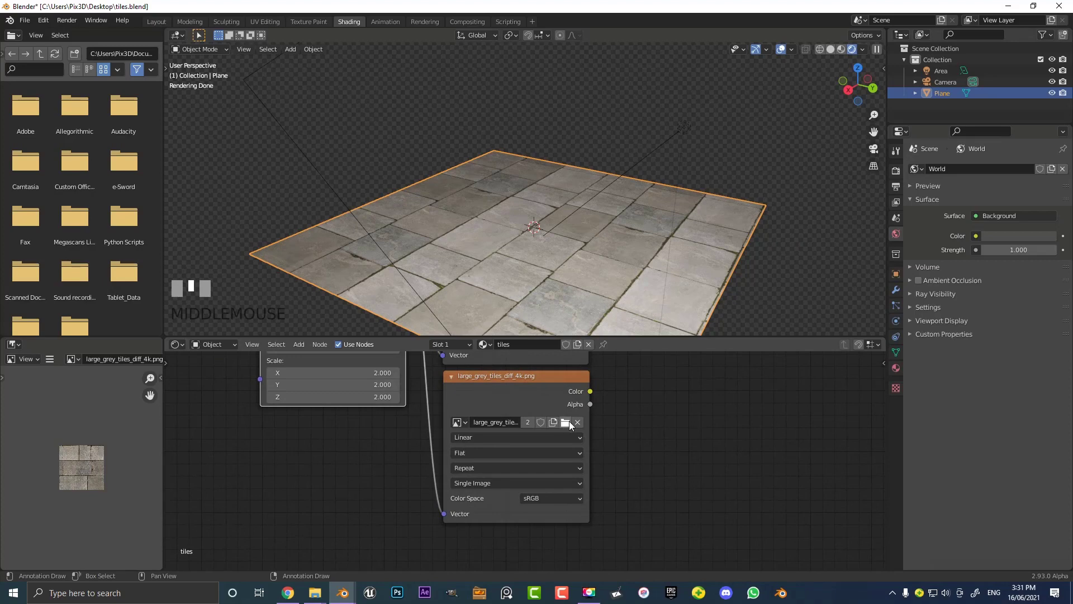
Load large_grey_tiles_rough_4k.png into the copied Image Texture node.
left_click(565, 421)
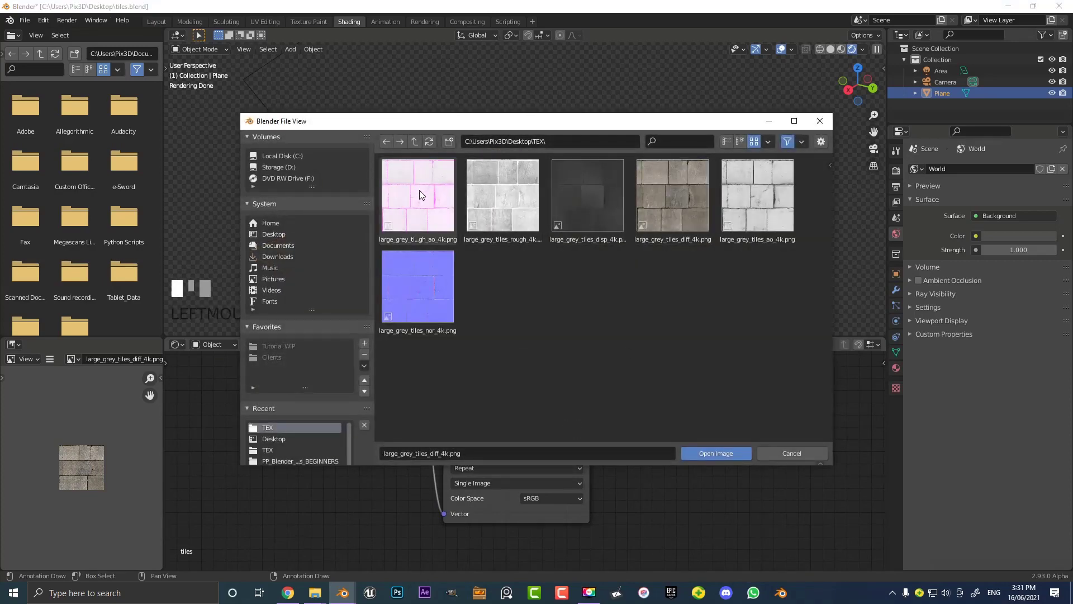
double_click(513, 196)
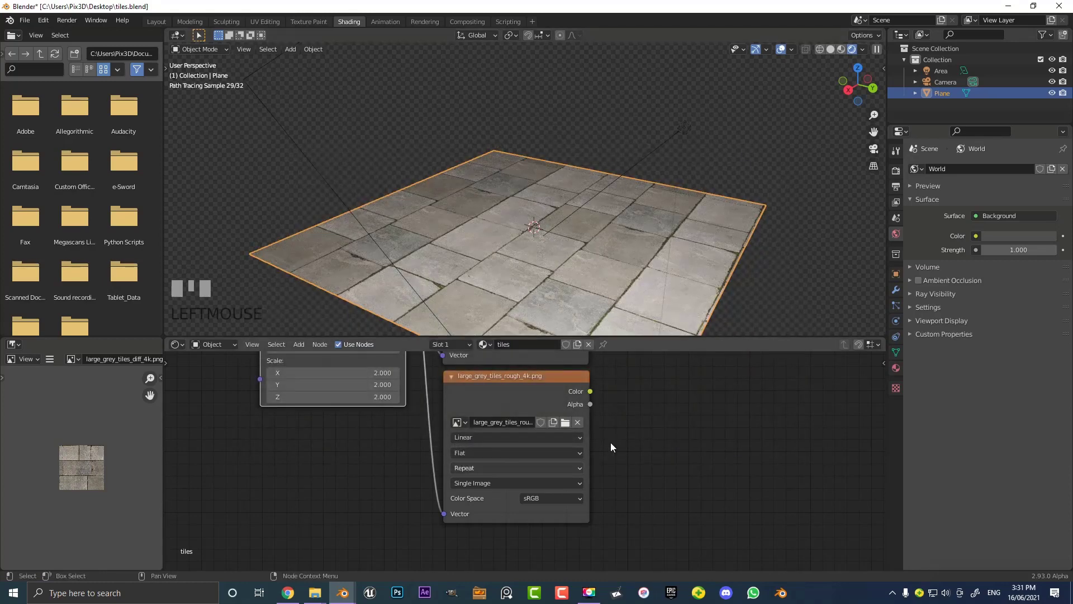
scroll(524, 463, "down", 2)
middle_click_drag(524, 463, 451, 495)
Connect the rough texture to the Principled BSDF's Roughness and view the plane closer.
left_click_drag(372, 486, 669, 447)
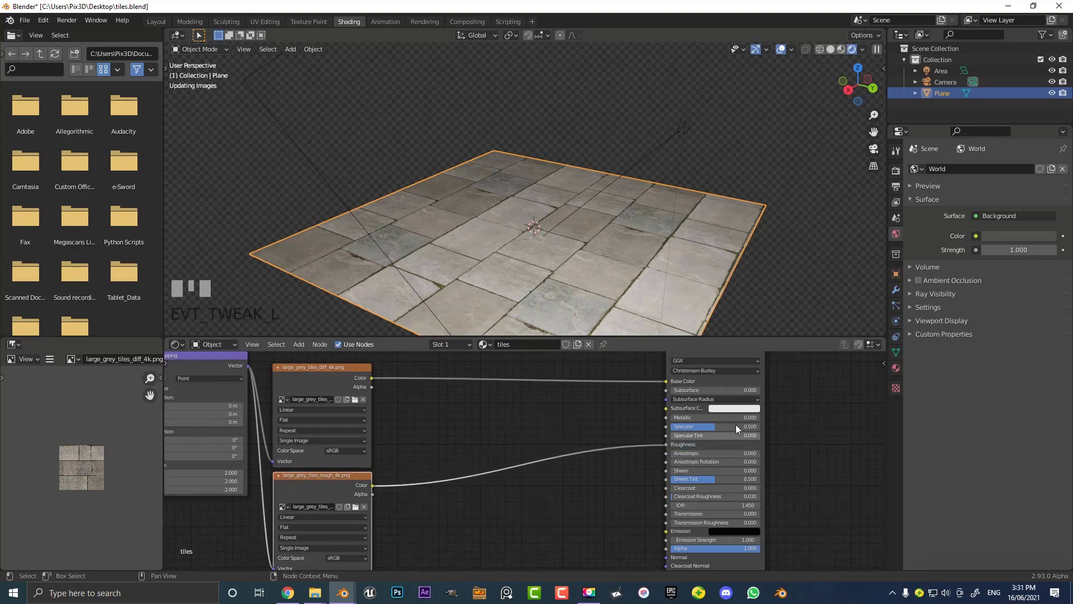
scroll(572, 498, "up", 2)
mouse_move(609, 230)
middle_mouse_down()
mouse_move(577, 220)
mouse_move(456, 227)
mouse_move(672, 246)
mouse_move(603, 233)
mouse_move(629, 264)
mouse_move(603, 227)
middle_mouse_up()
scroll(628, 263, "up", 2)
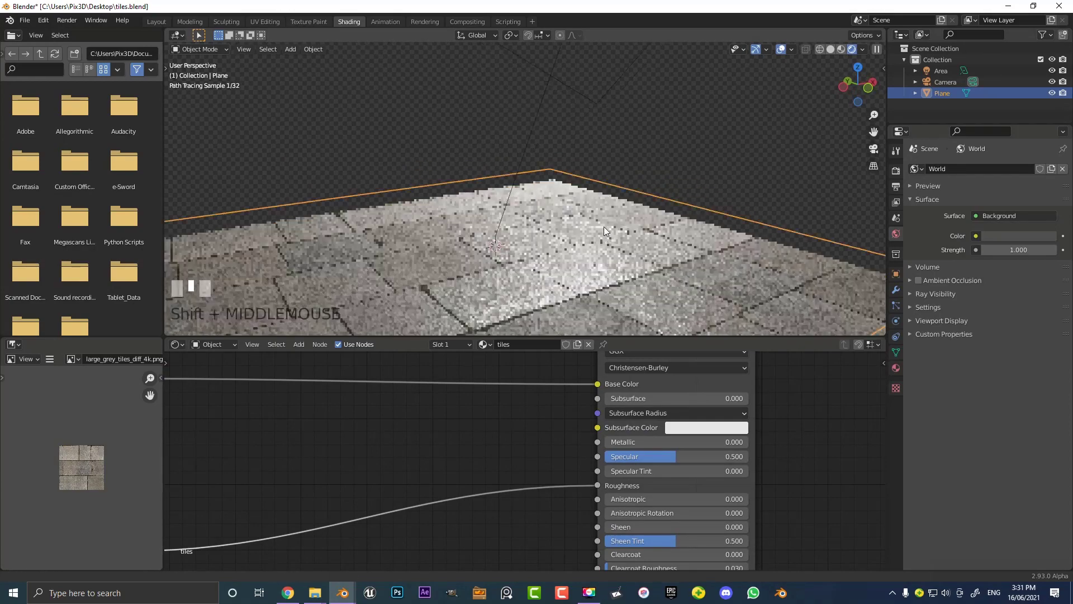
scroll(600, 221, "up", 2)
middle_click_drag(558, 259, 578, 192, "shift")
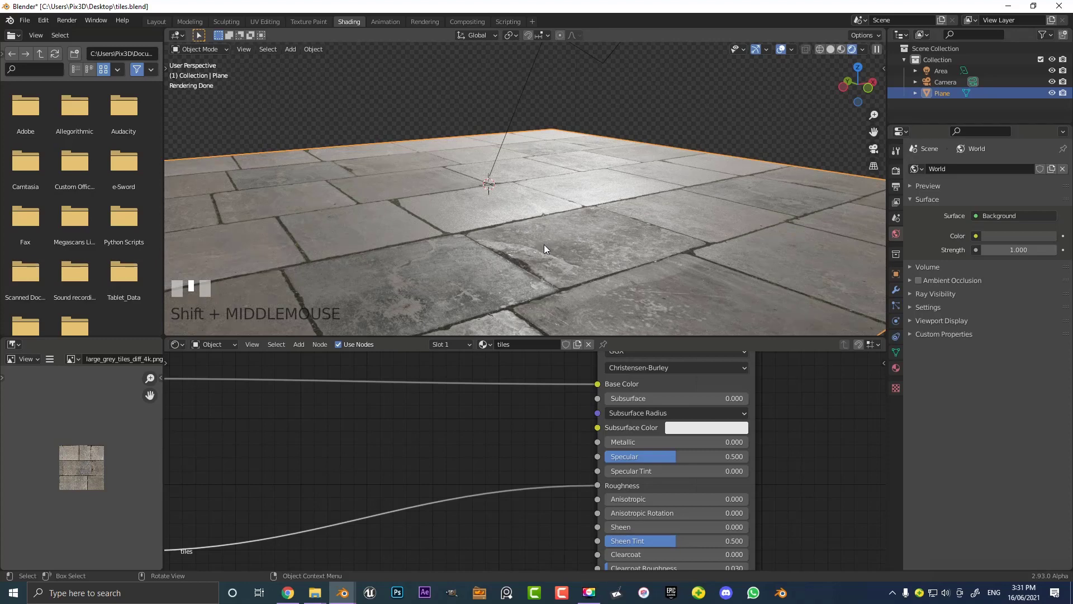
scroll(544, 257, "down", 2)
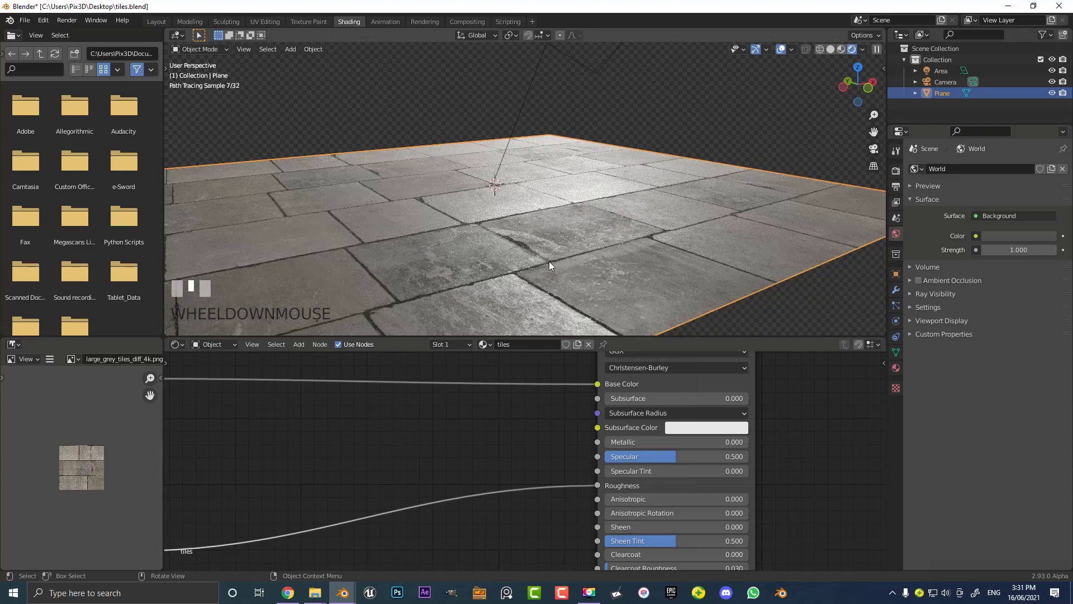
middle_click_drag(549, 260, 551, 257)
Disconnect and relink the roughness texture's Color to the Principled BSDF's Roughness socket.
left_click_drag(592, 484, 565, 228)
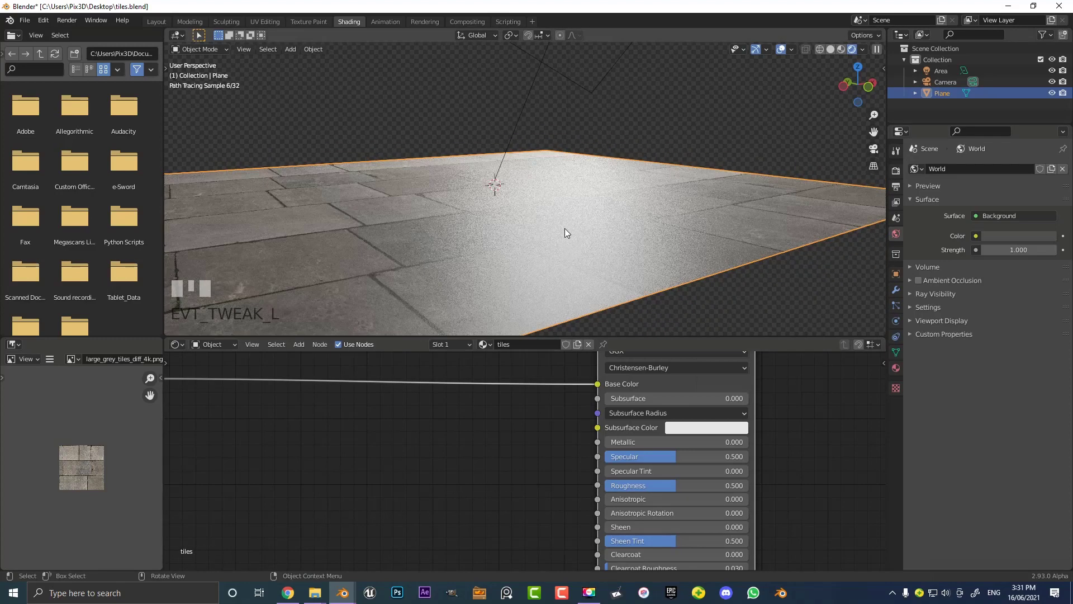
scroll(401, 497, "down", 2)
middle_click_drag(401, 497, 346, 500)
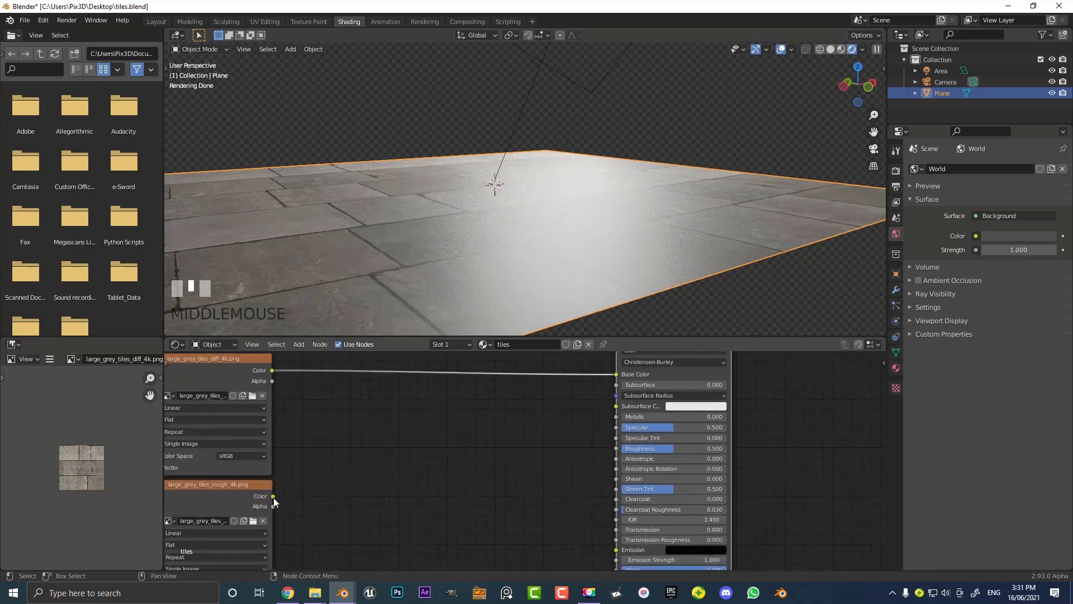
left_click_drag(273, 497, 616, 448)
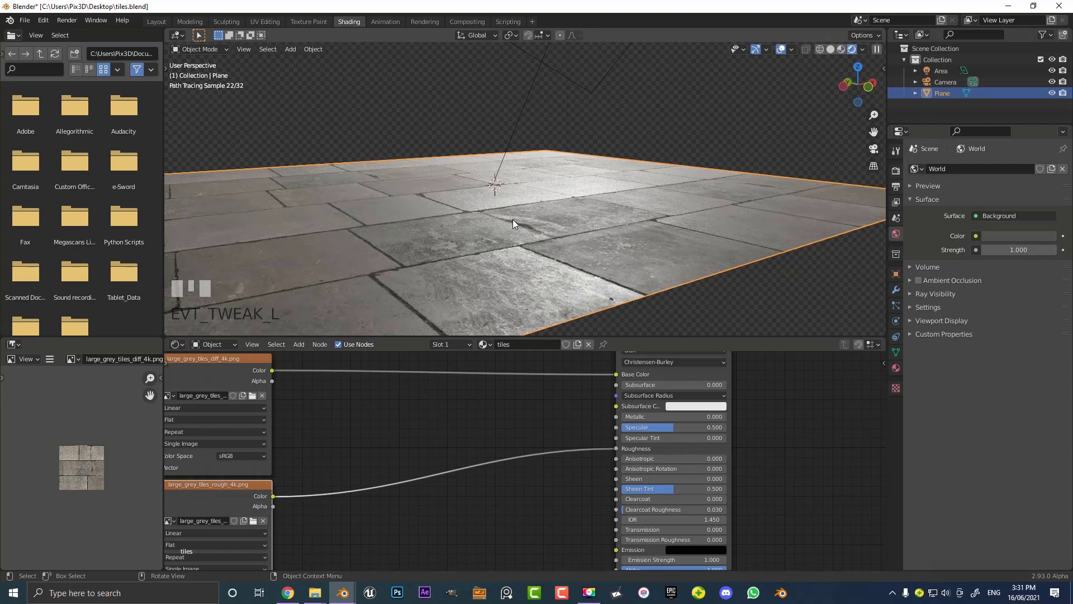
middle_click_drag(435, 424, 476, 420)
Add a ColorRamp node via search and insert it into the roughness link.
key("shift+a")
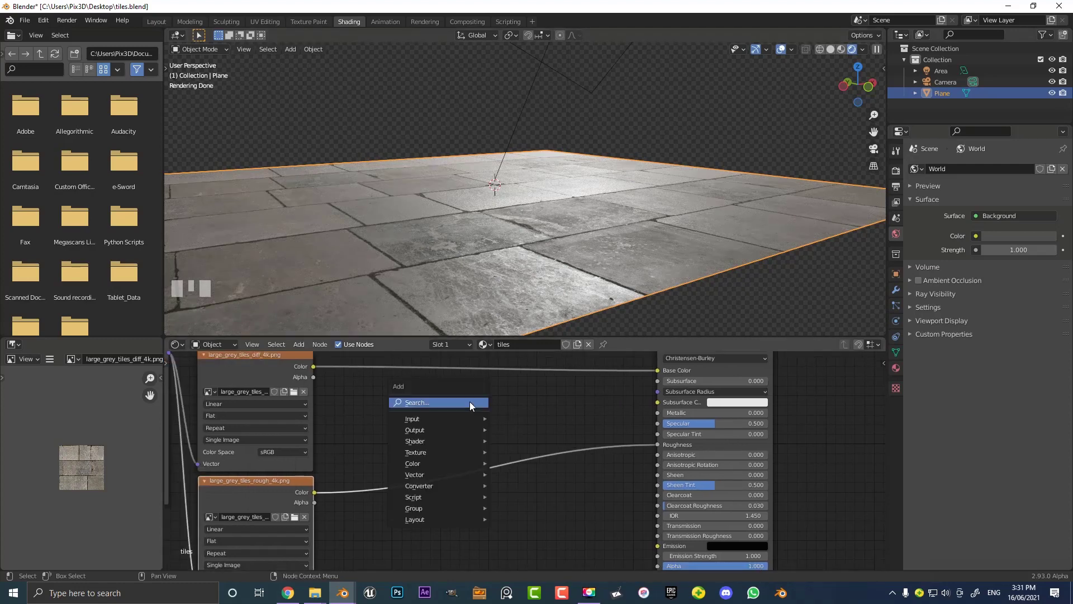
left_click(427, 399)
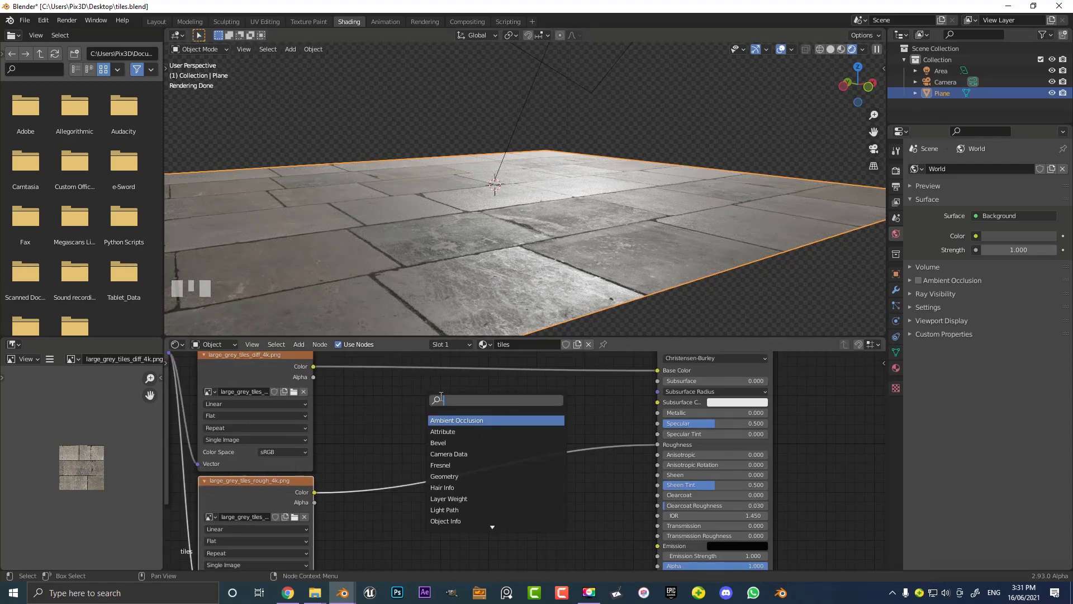
type("colo")
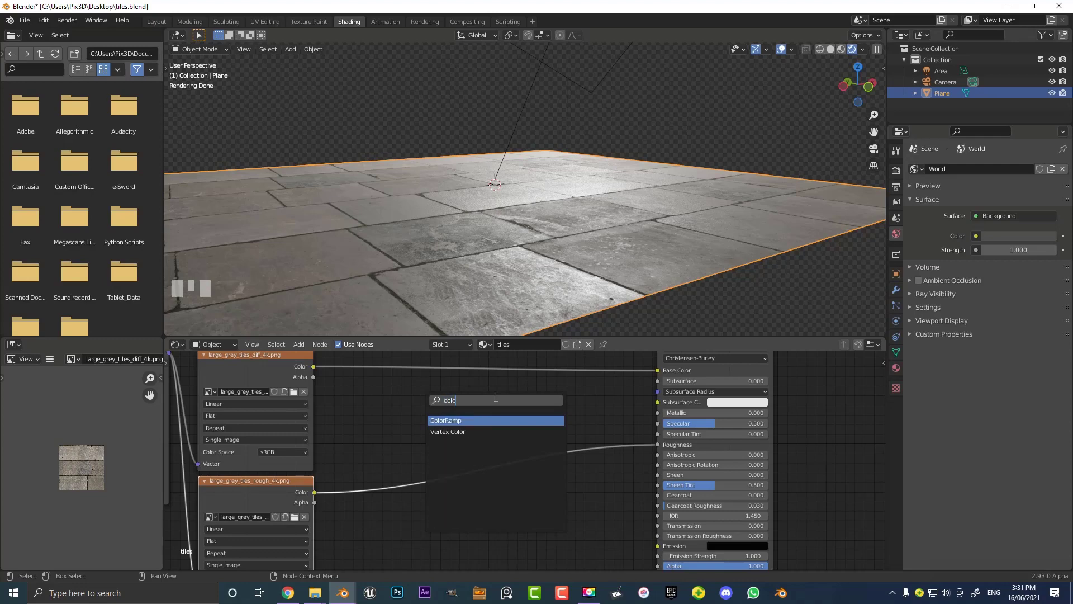
left_click(458, 418)
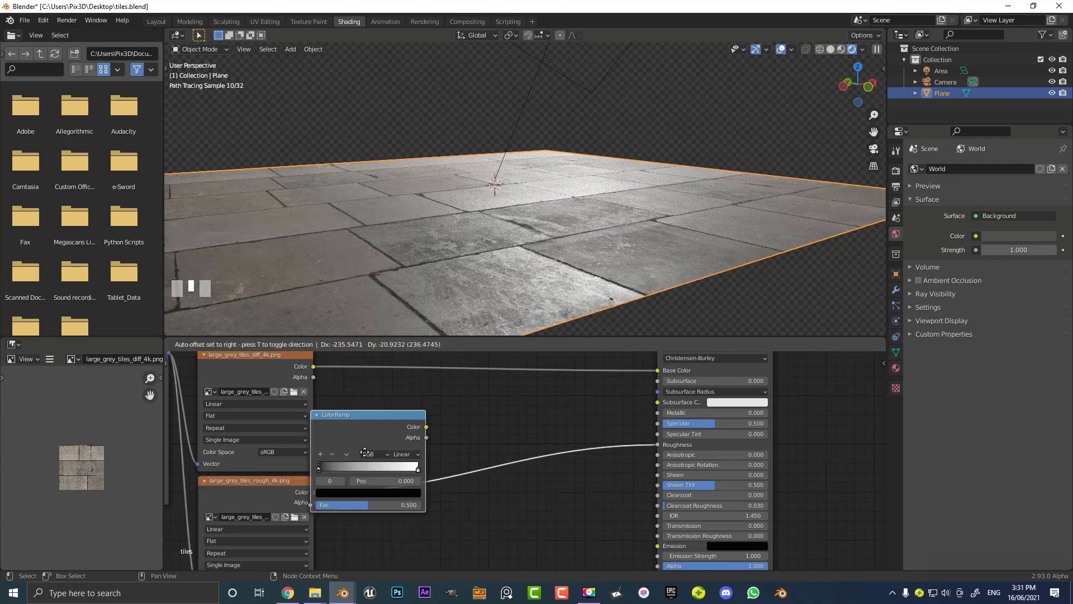
left_click(476, 447)
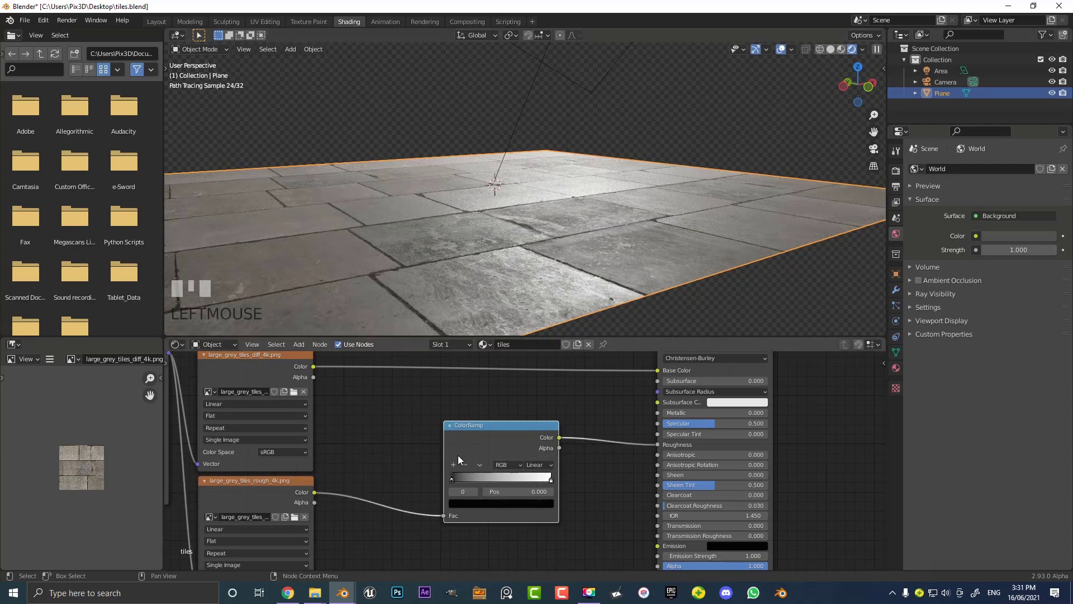
Narrow the ColorRamp range: pull the white stop inward and set the black stop to 0.459.
left_click_drag(451, 480, 469, 480)
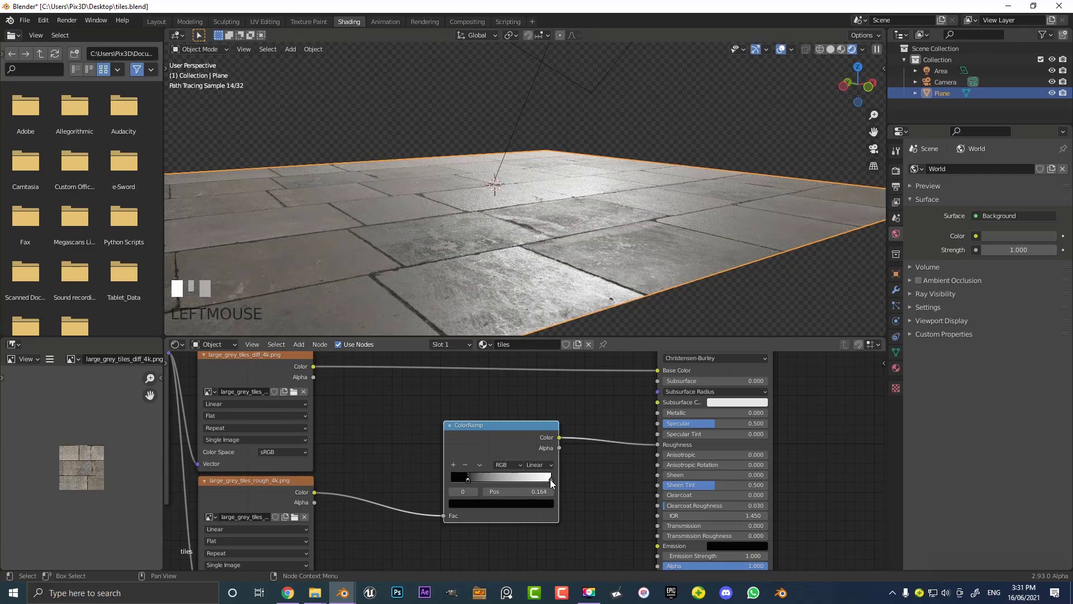
left_click_drag(550, 478, 528, 478)
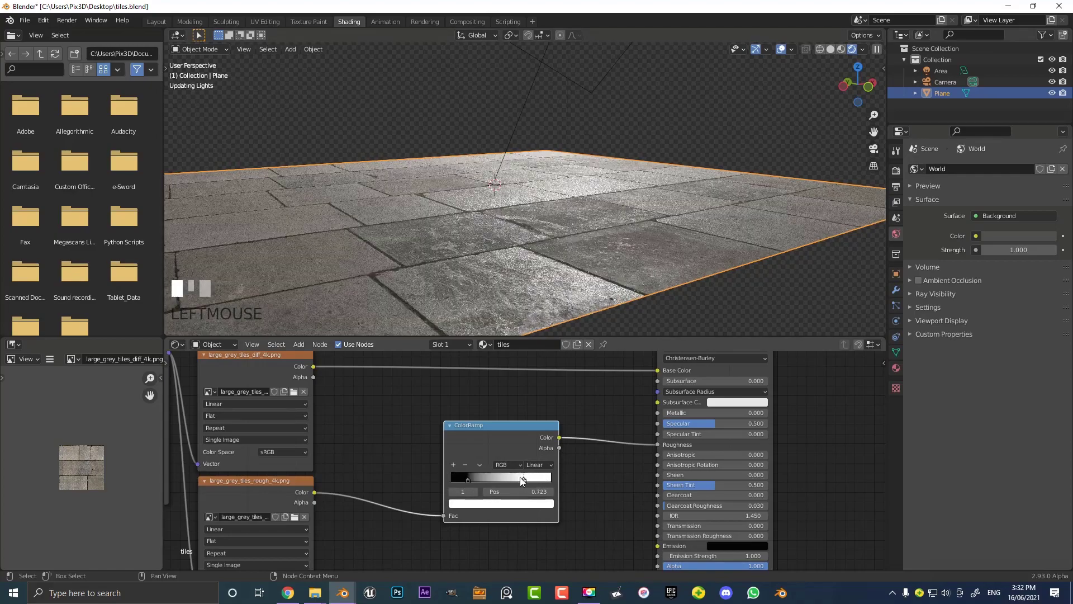
scroll(553, 255, "up", 2)
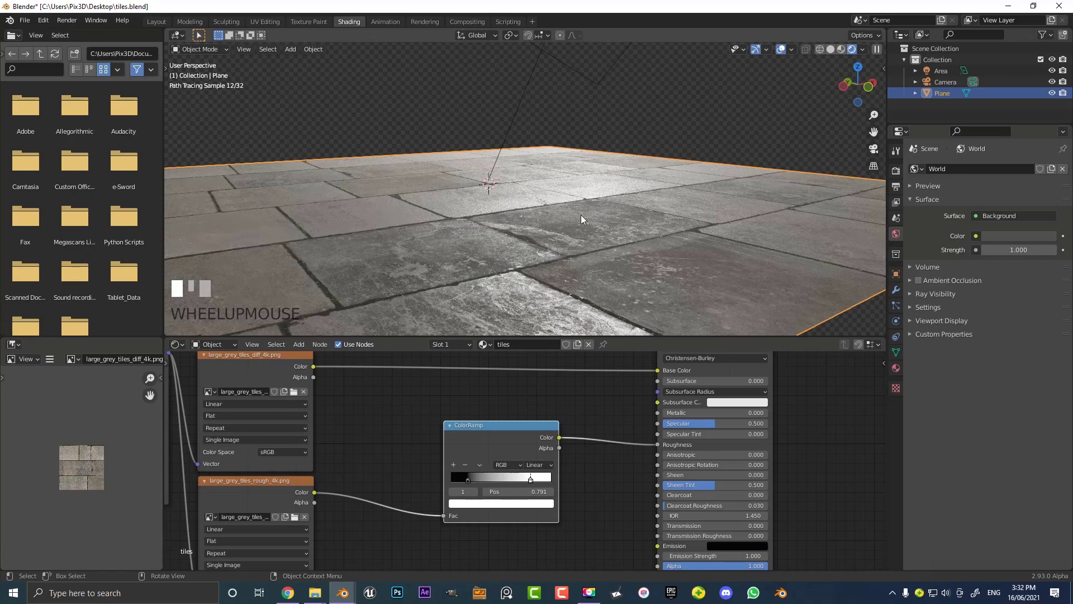
middle_click_drag(581, 215, 692, 280)
left_click_drag(472, 478, 506, 484)
middle_click_drag(553, 223, 556, 246)
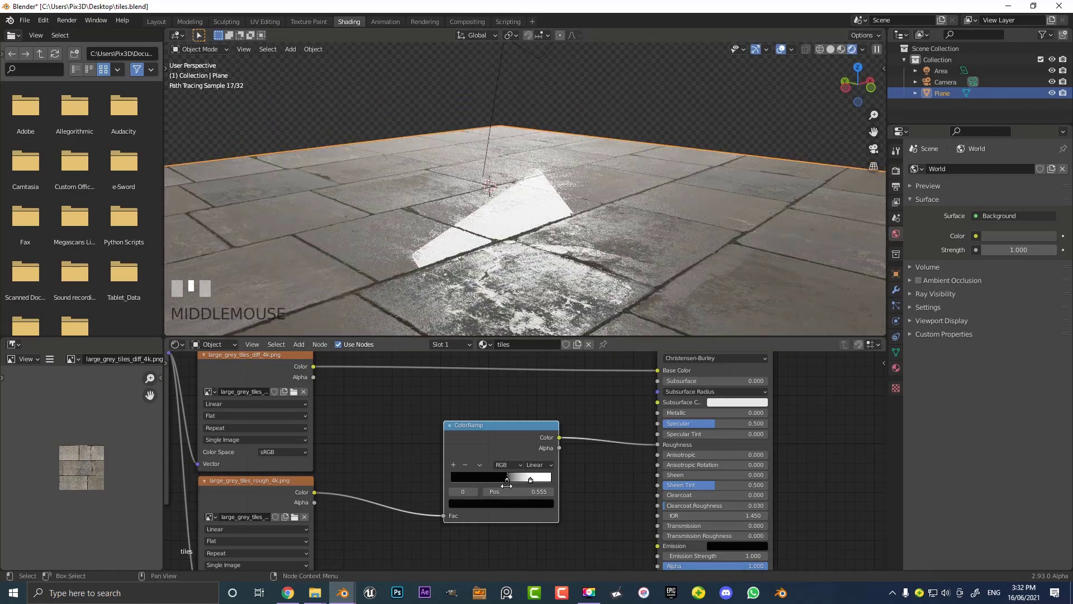
left_click_drag(508, 478, 497, 478)
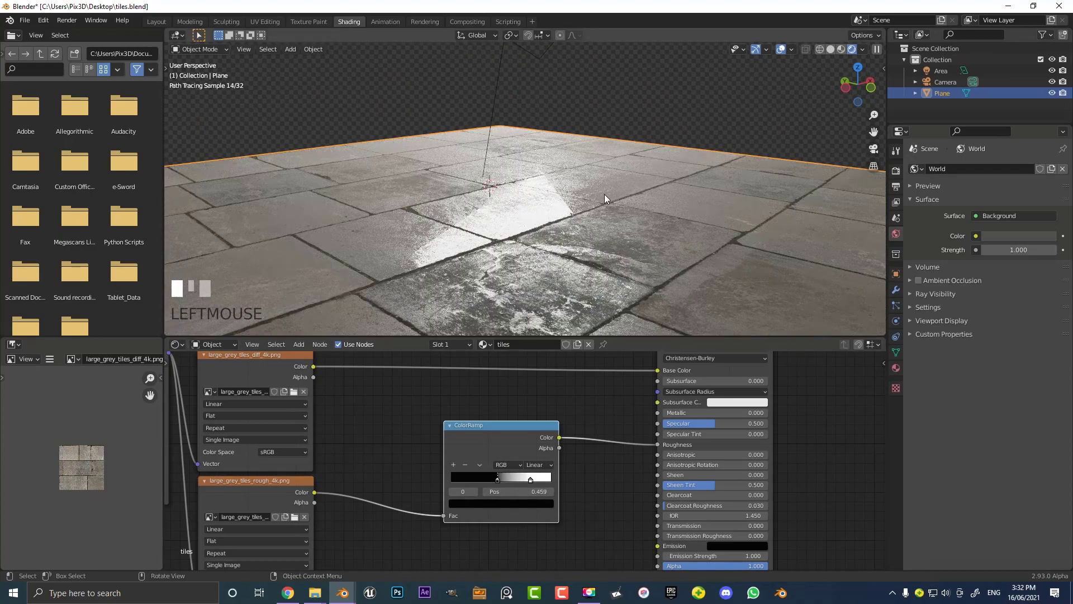
middle_click_drag(610, 221, 621, 250)
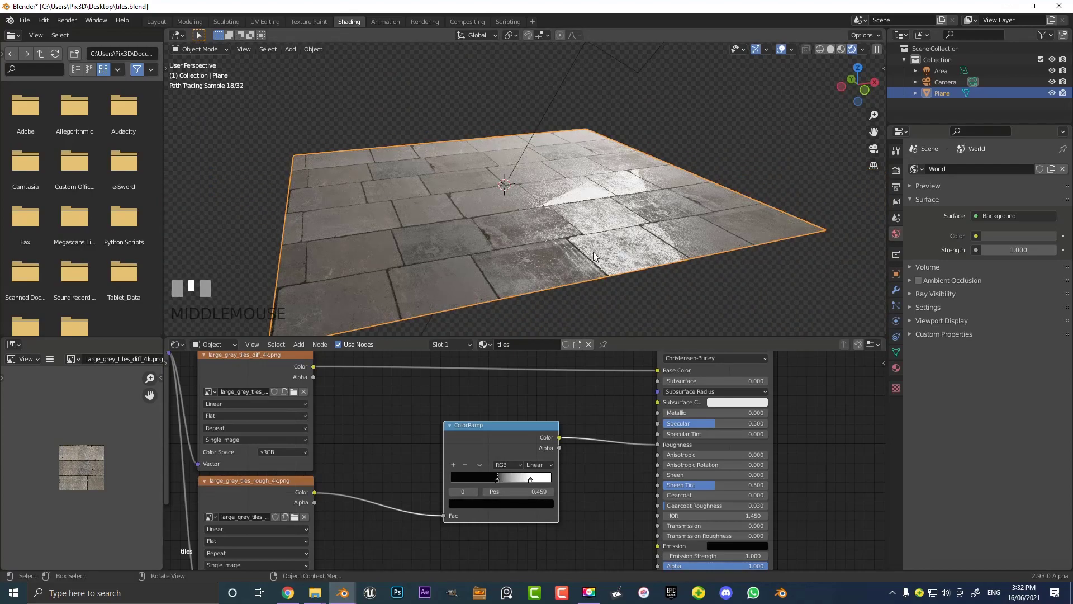
Move the roughness texture node to a new spot in the node tree.
middle_click_drag(370, 465, 469, 396)
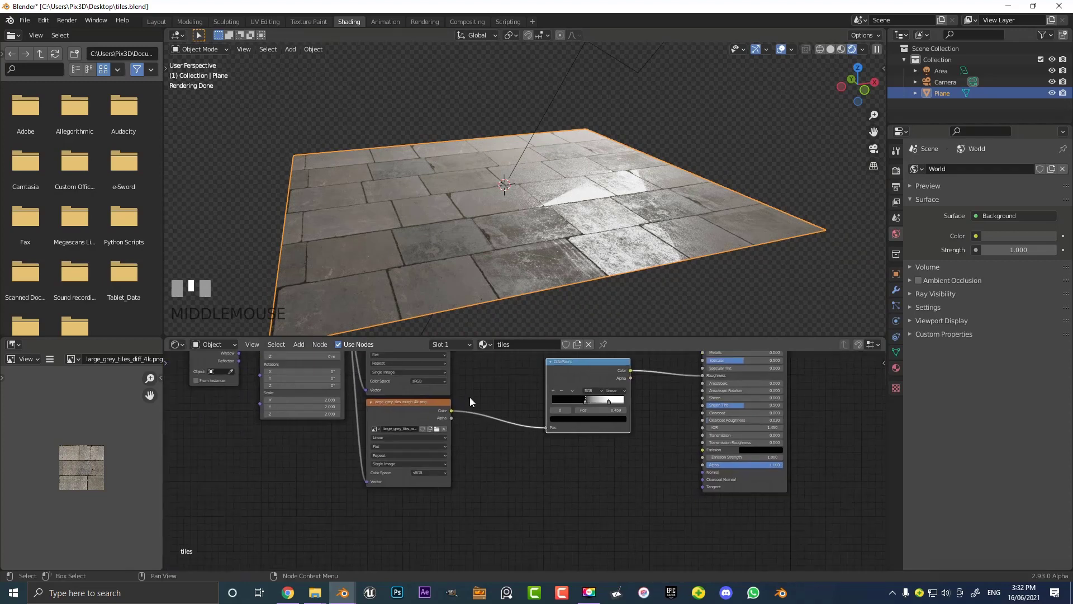
left_click_drag(357, 391, 356, 400)
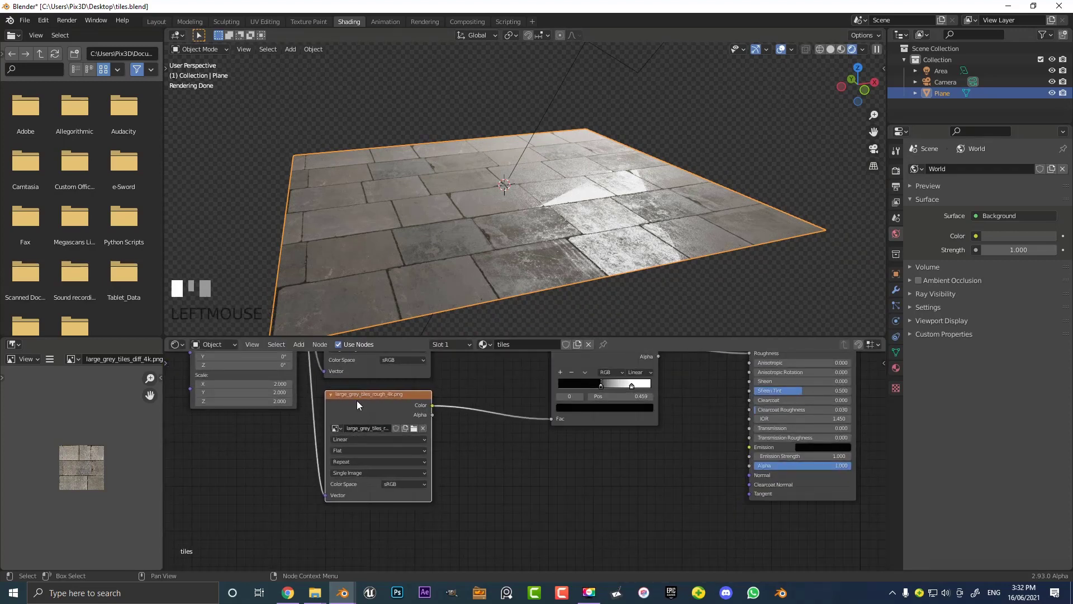
middle_click_drag(356, 400, 409, 381)
Duplicate the roughness texture node and load large_grey_tiles_nor_4k.png into the copy.
key("shift+d")
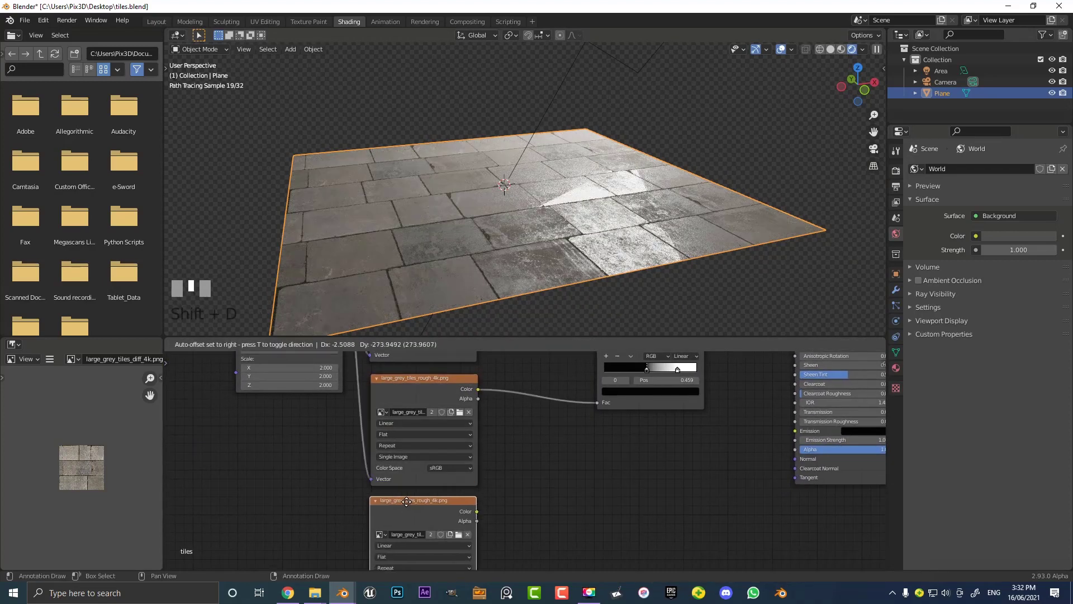
left_click(408, 506)
scroll(491, 461, "up", 1)
left_click(476, 452)
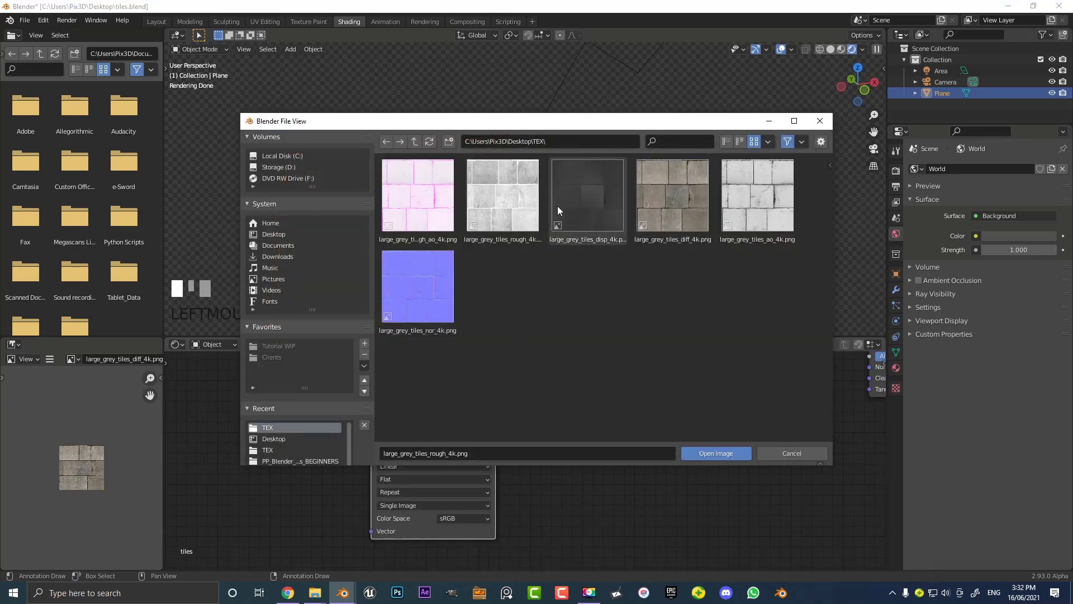
left_click(421, 271)
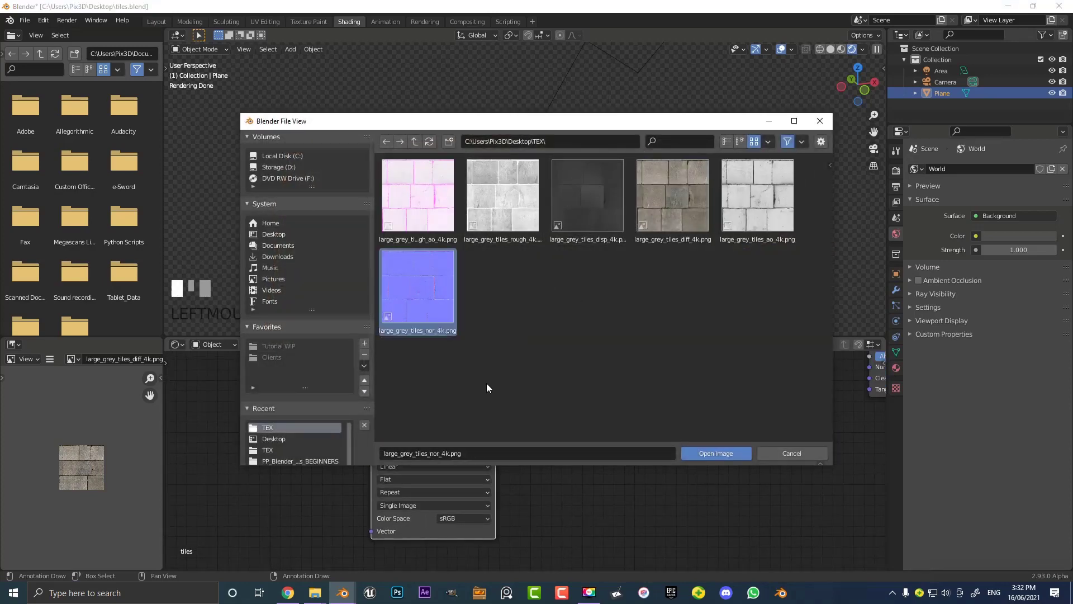
left_click(713, 453)
scroll(642, 411, "down", 2)
Add a Normal Map node via search and place it beside the normal texture.
middle_click_drag(642, 411, 476, 500)
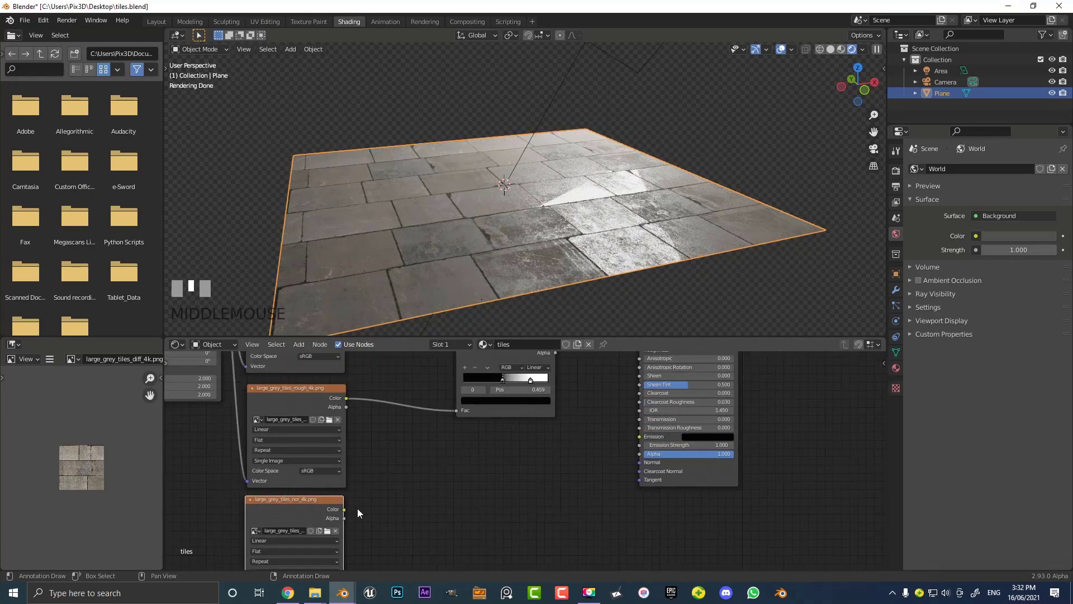
left_click_drag(345, 509, 529, 467)
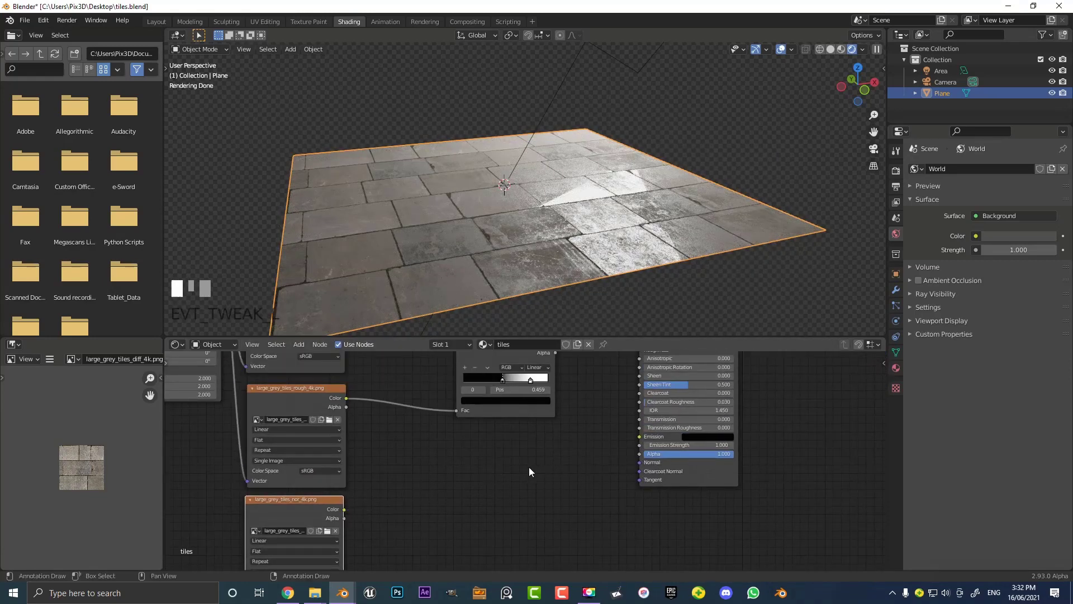
key("shift+a")
type("n")
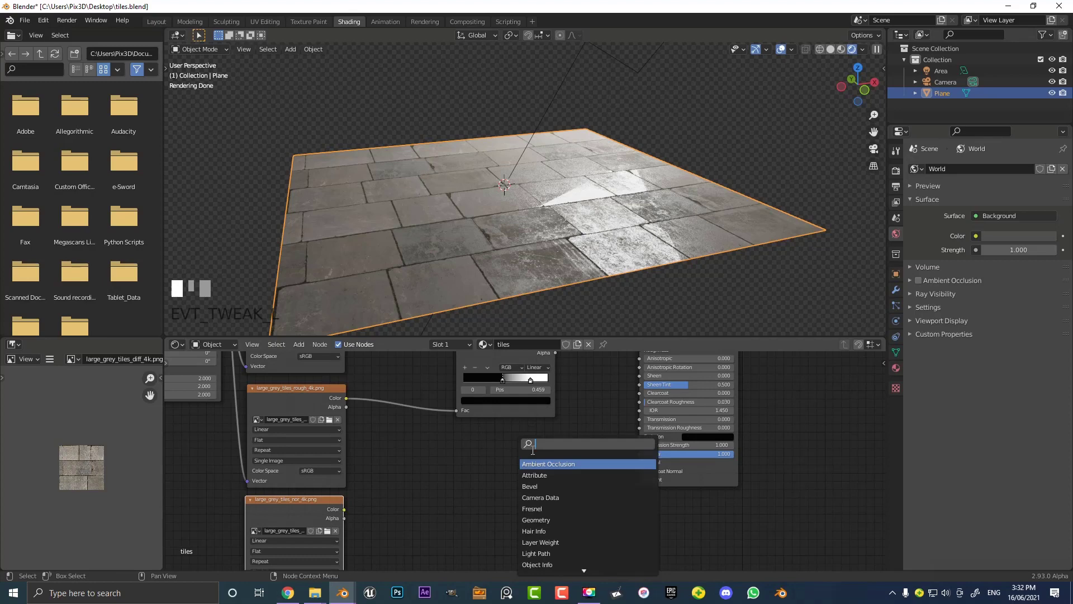
type("or")
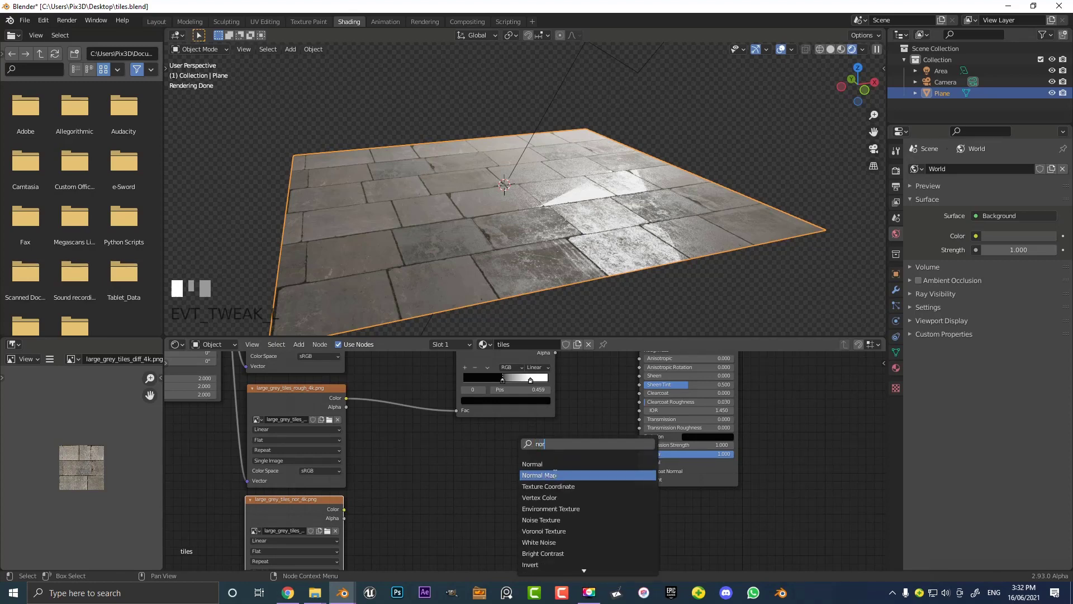
left_click(539, 474)
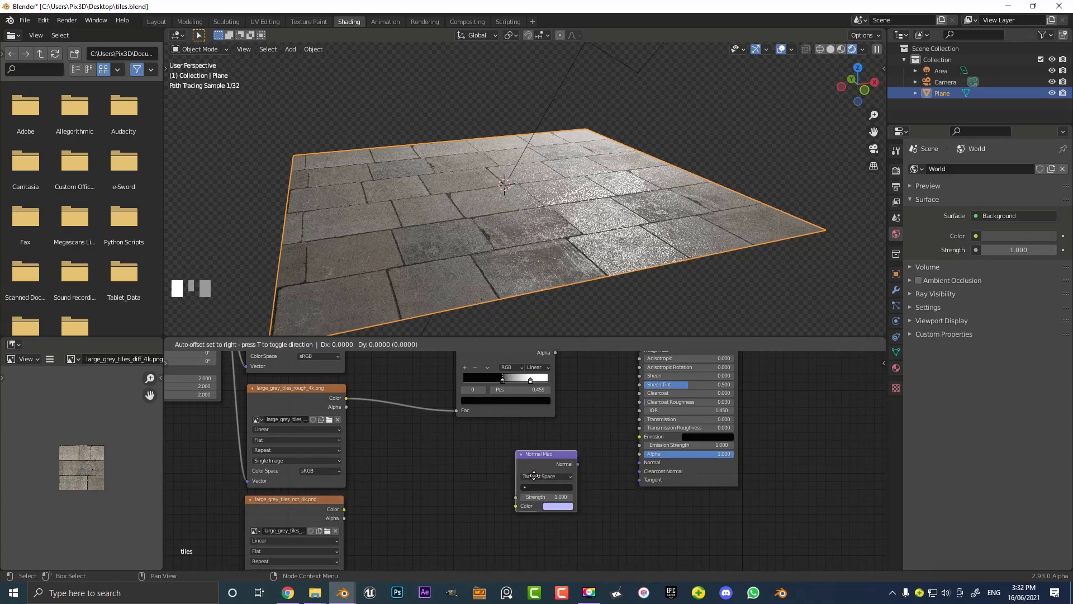
left_click(487, 475)
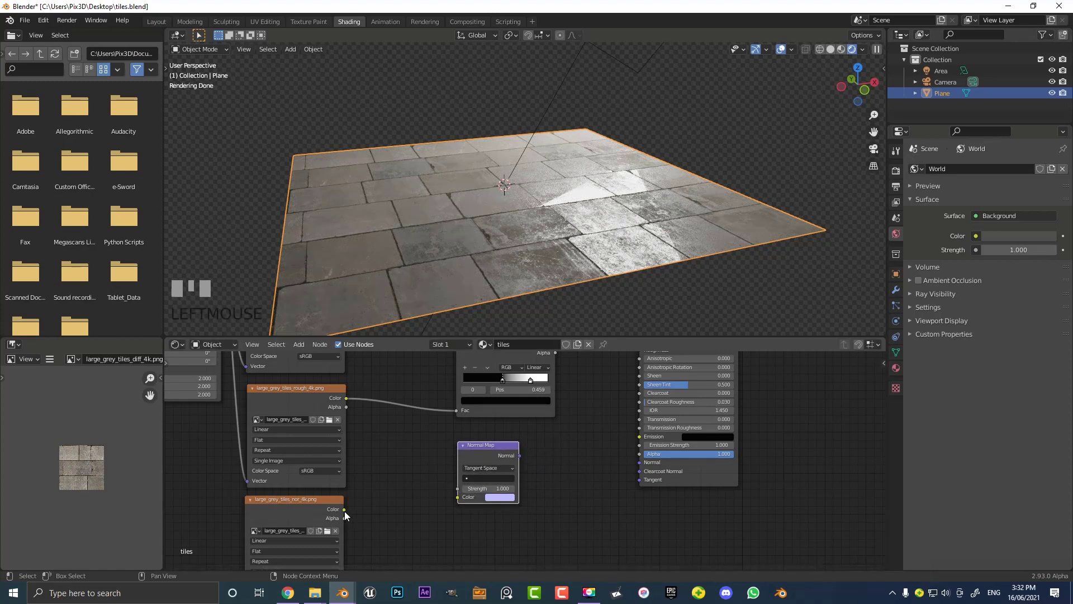
Link the normal texture's Color to the Normal Map, and its output to the BSDF Normal input.
left_click_drag(344, 509, 452, 502)
left_click_drag(344, 509, 458, 496)
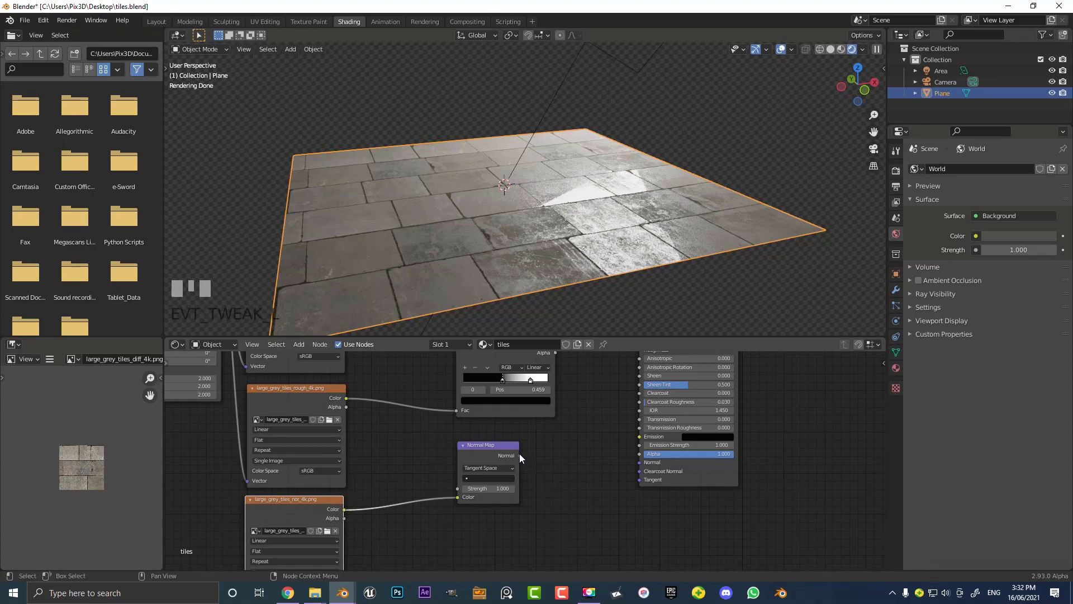
left_click_drag(519, 455, 640, 464)
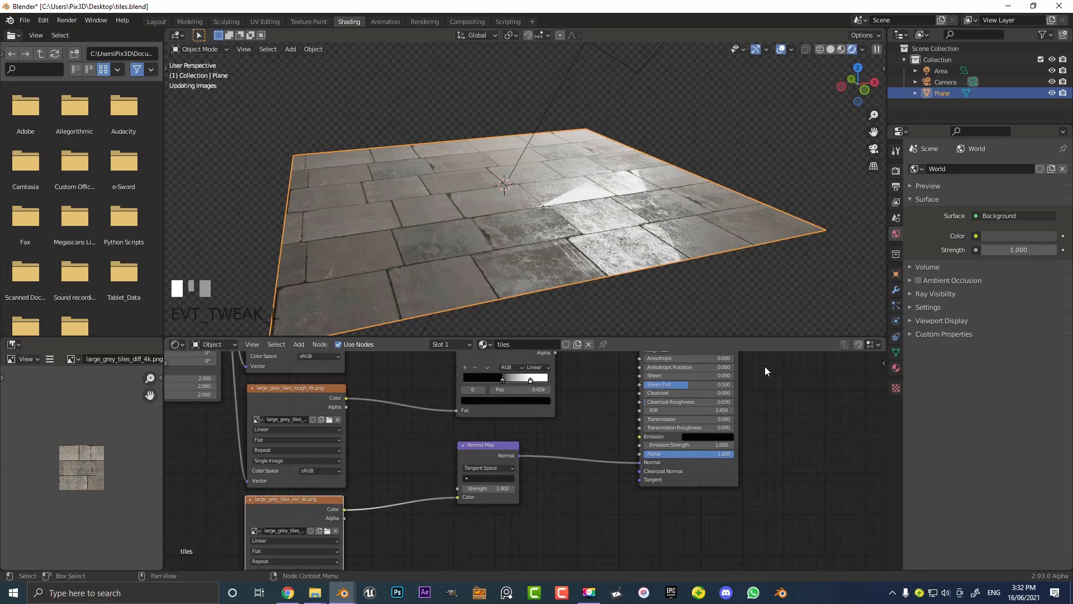
middle_click_drag(764, 367, 730, 532)
scroll(706, 521, "down", 1)
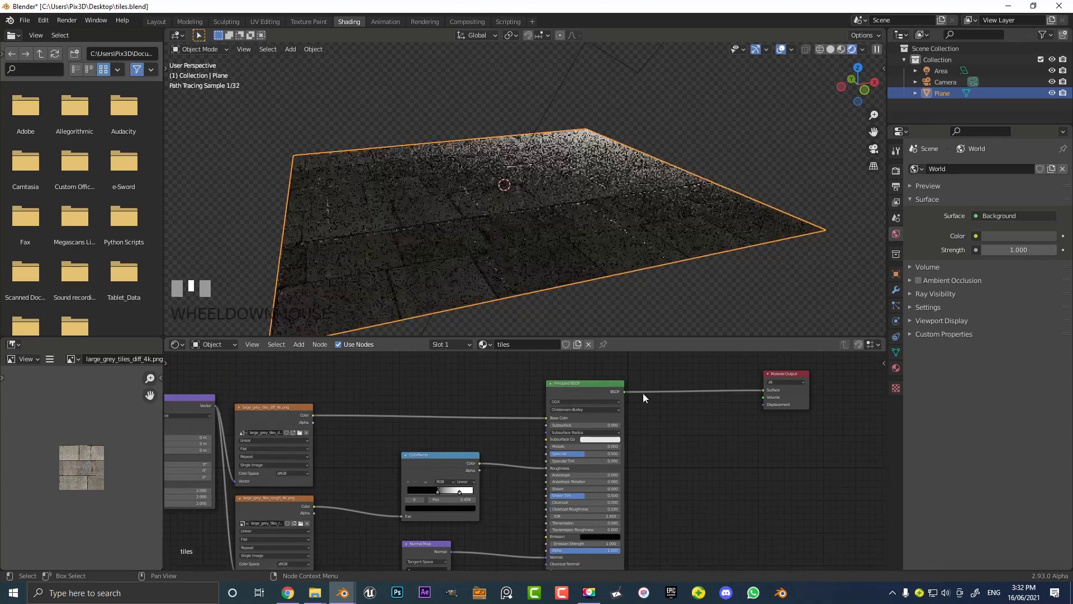
Link the Mapping node's Vector output to the normal texture's Vector input and nudge the node into place.
middle_click_drag(522, 206, 555, 200)
scroll(548, 186, "up", 2)
scroll(347, 472, "down", 2)
middle_click_drag(347, 472, 513, 437)
scroll(384, 372, "up", 4)
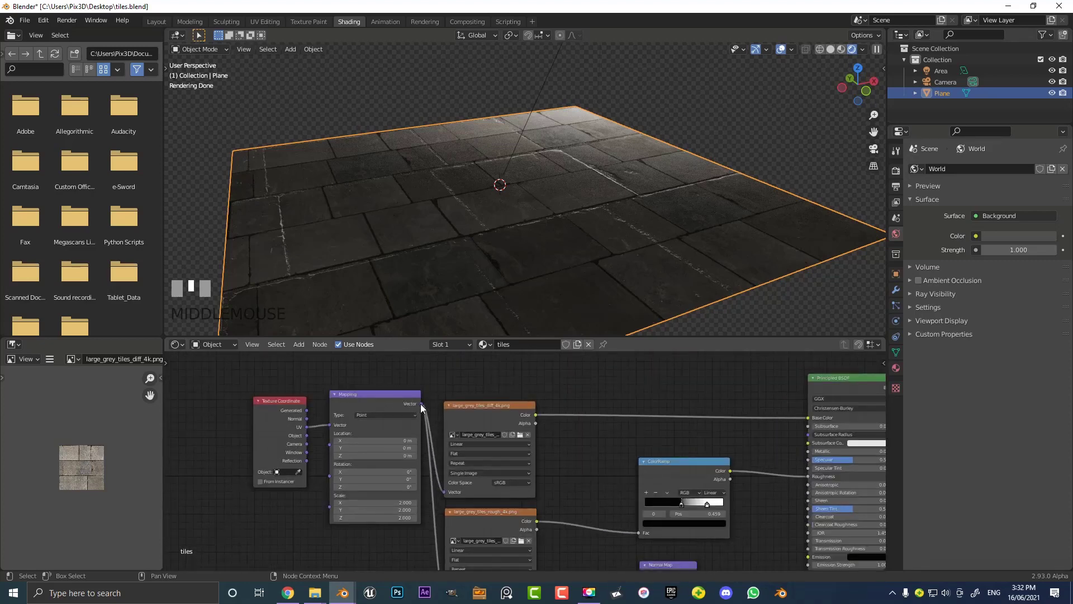
left_click_drag(420, 403, 457, 404)
scroll(495, 437, "down", 2)
scroll(482, 387, "down", 2)
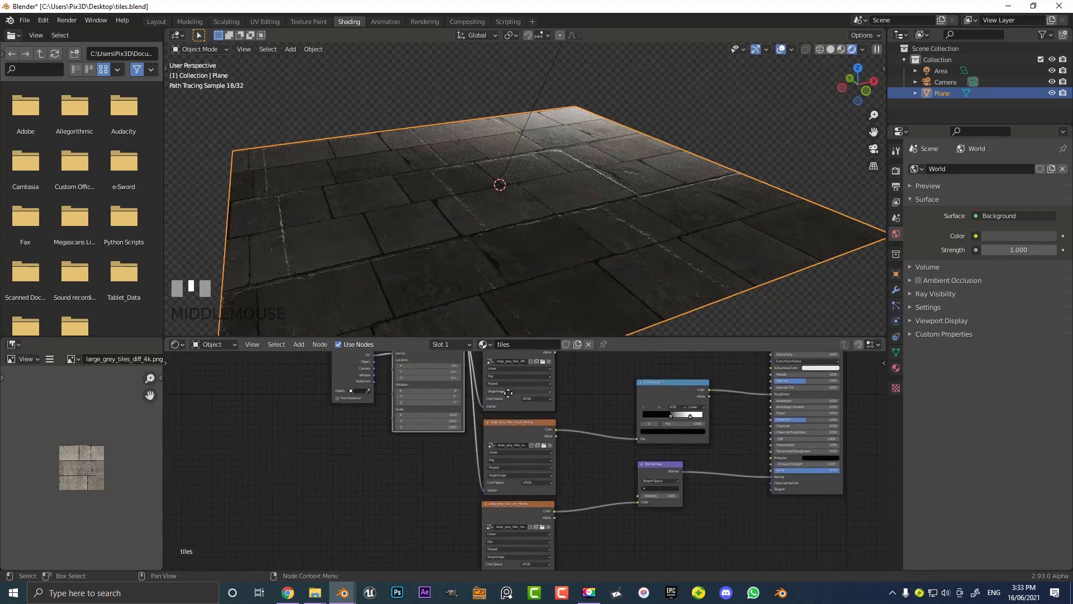
left_click_drag(472, 358, 489, 559)
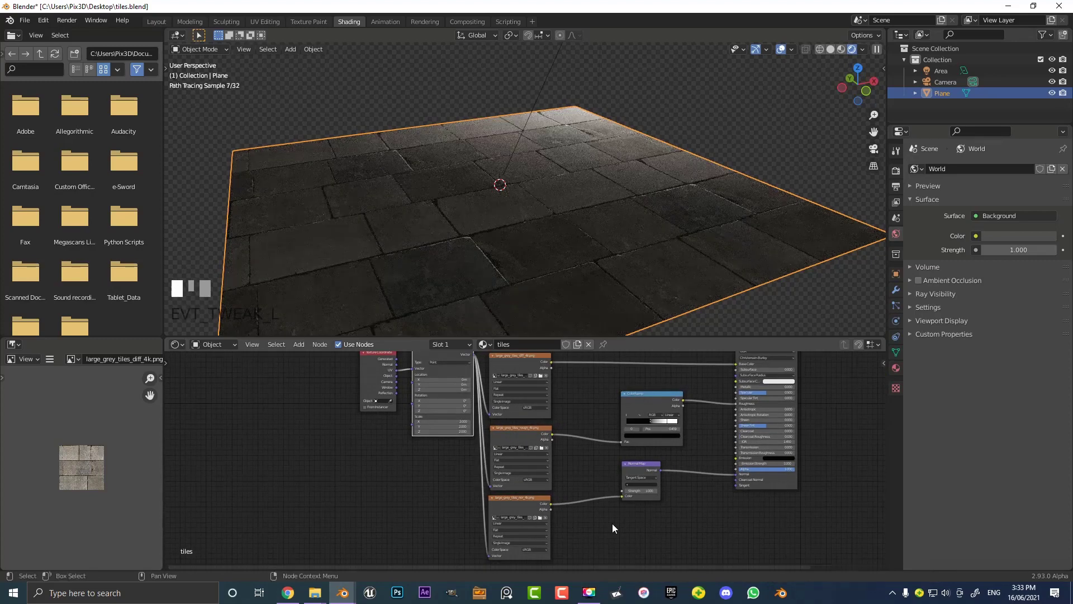
scroll(595, 539, "up", 3)
middle_click_drag(497, 440, 494, 408)
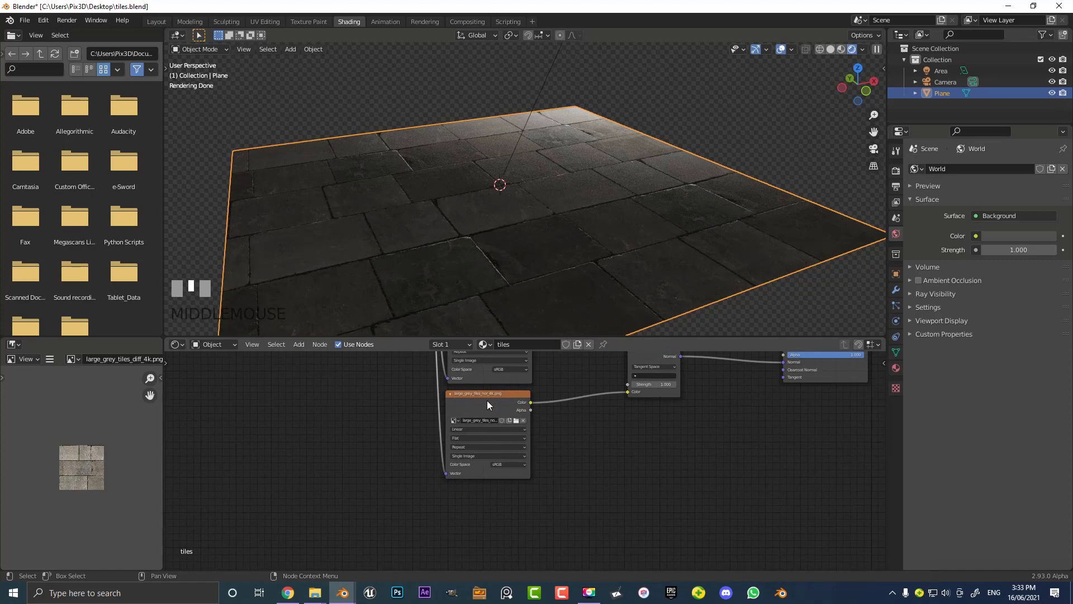
left_click_drag(487, 400, 693, 422)
scroll(552, 519, "up", 4)
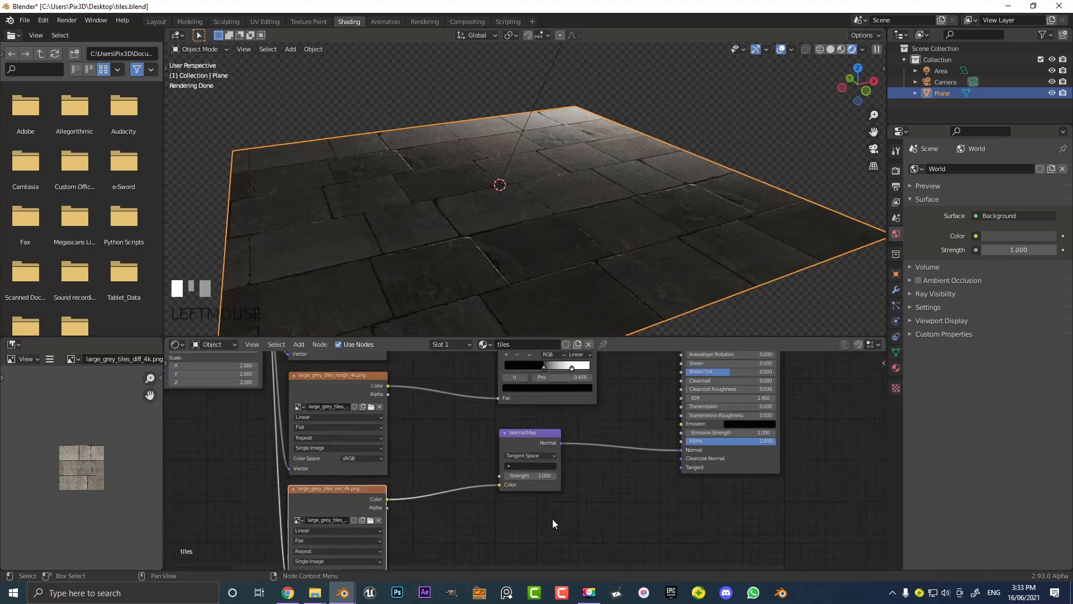
Set the Normal Map Strength to 0.4 and move the node slightly upward.
left_click(542, 481)
type("0.4")
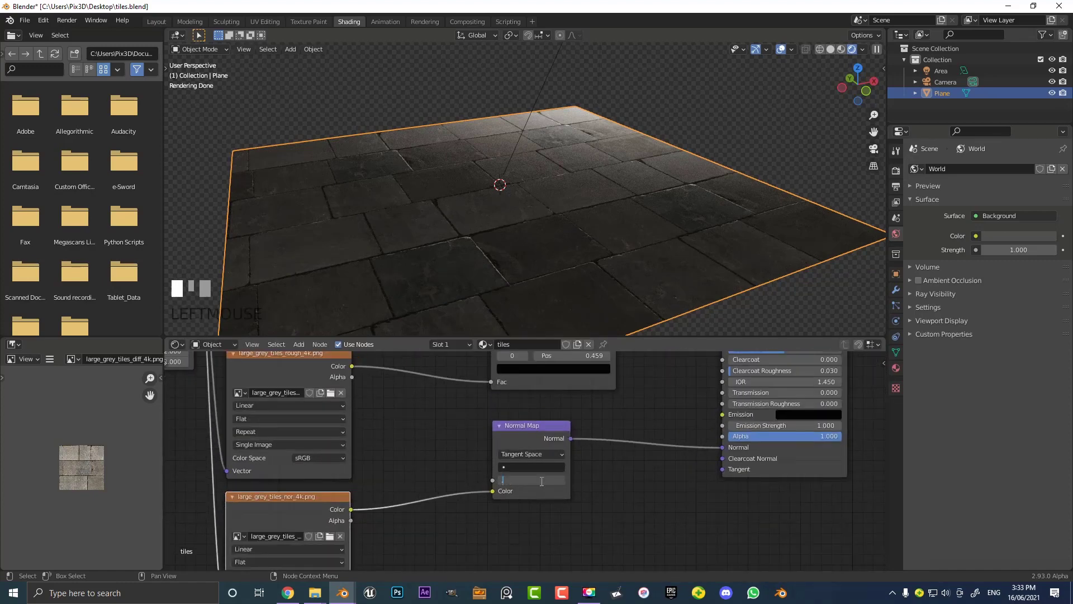
key("Return")
scroll(649, 273, "up", 3)
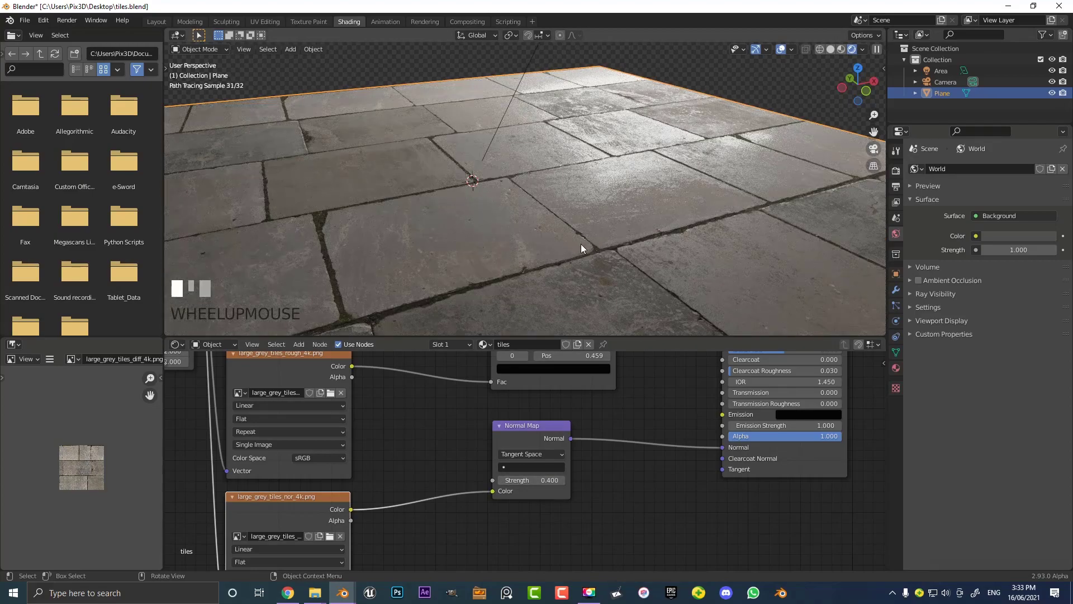
mouse_move(581, 243)
middle_mouse_down()
mouse_move(613, 230)
mouse_move(599, 240)
middle_mouse_up()
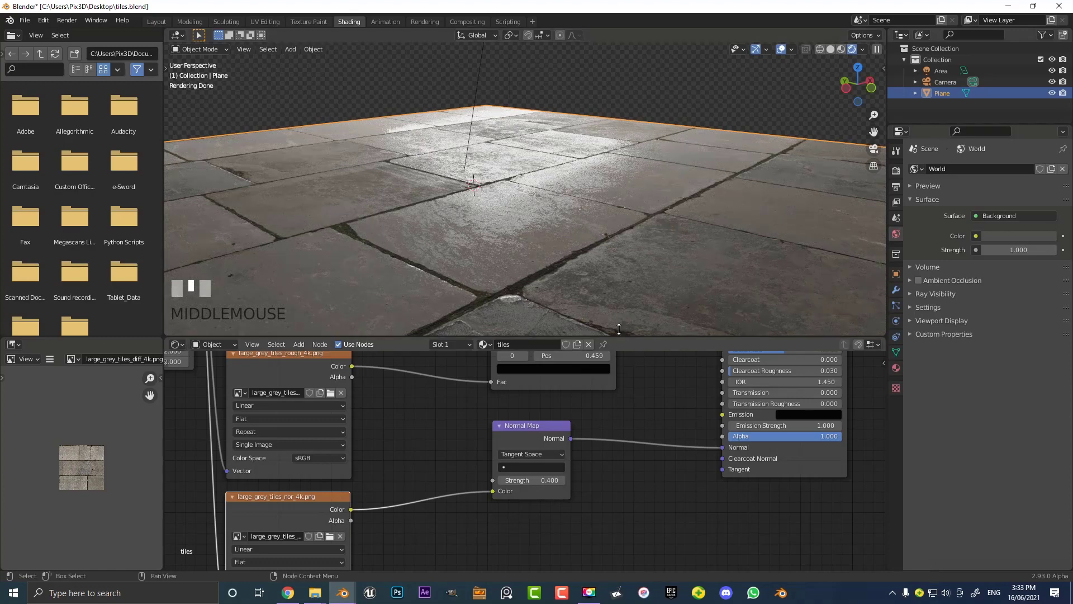
left_click_drag(542, 441, 542, 420)
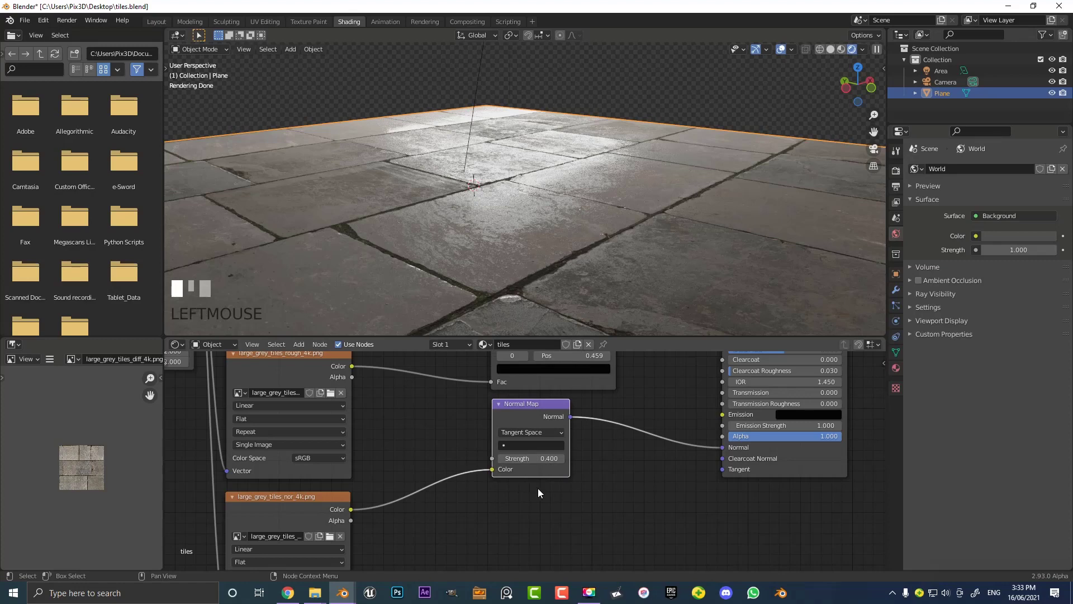
Deselect all nodes and drag the Material Output node down to the lower right.
scroll(576, 180, "down", 2)
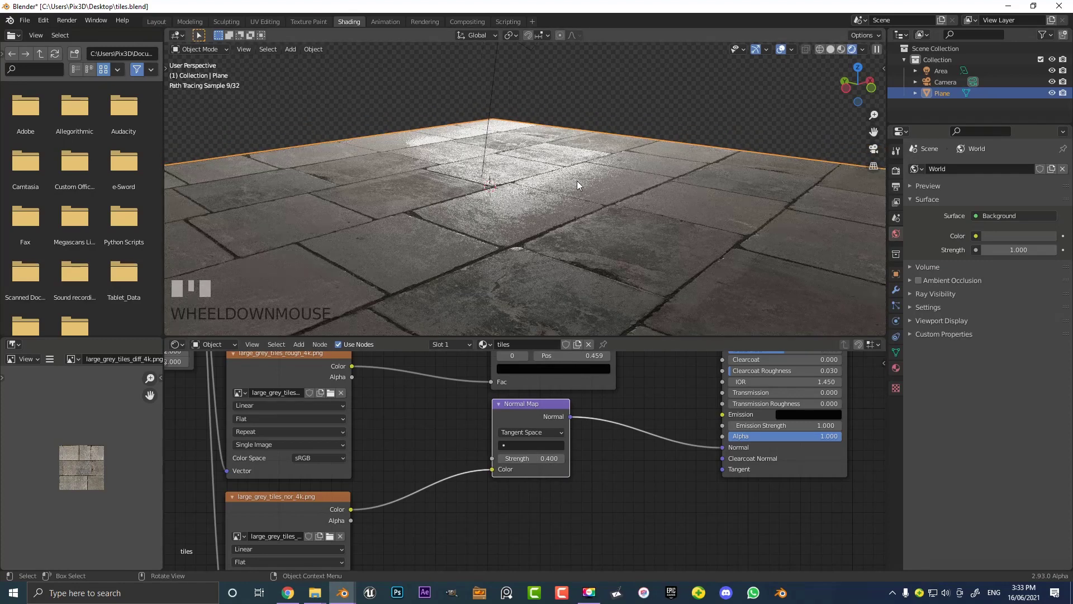
scroll(633, 427, "down", 5)
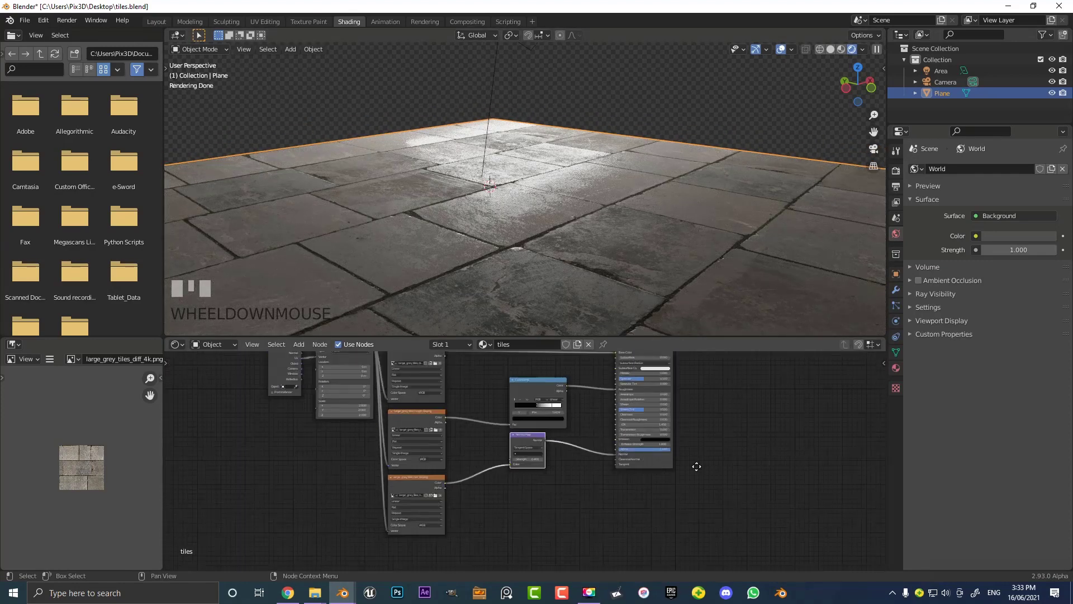
left_click(703, 413)
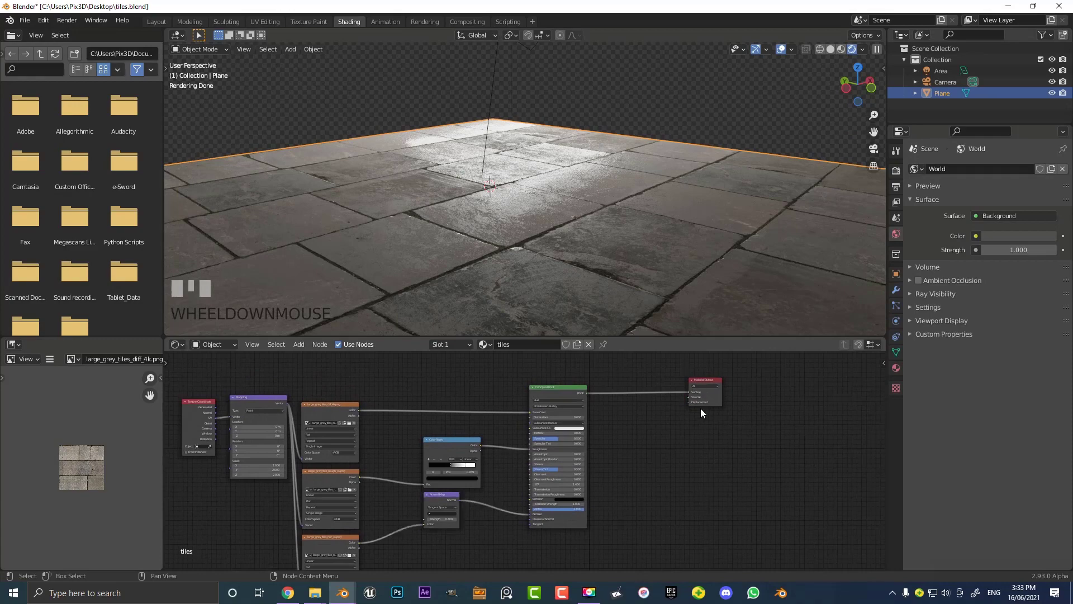
left_click_drag(698, 380, 699, 535)
scroll(531, 231, "up", 2)
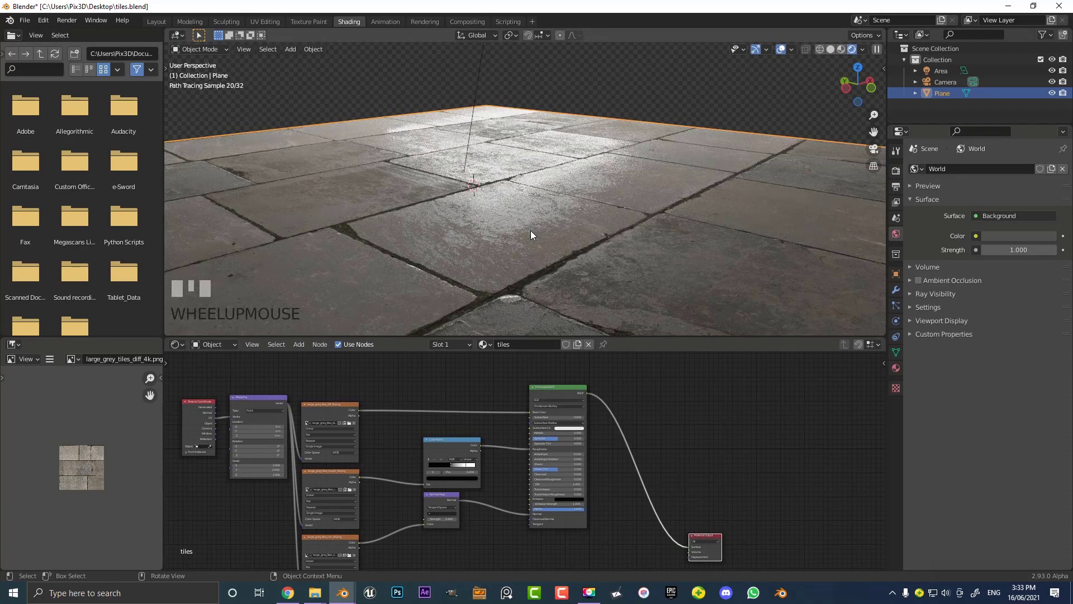
middle_click_drag(452, 486, 499, 429)
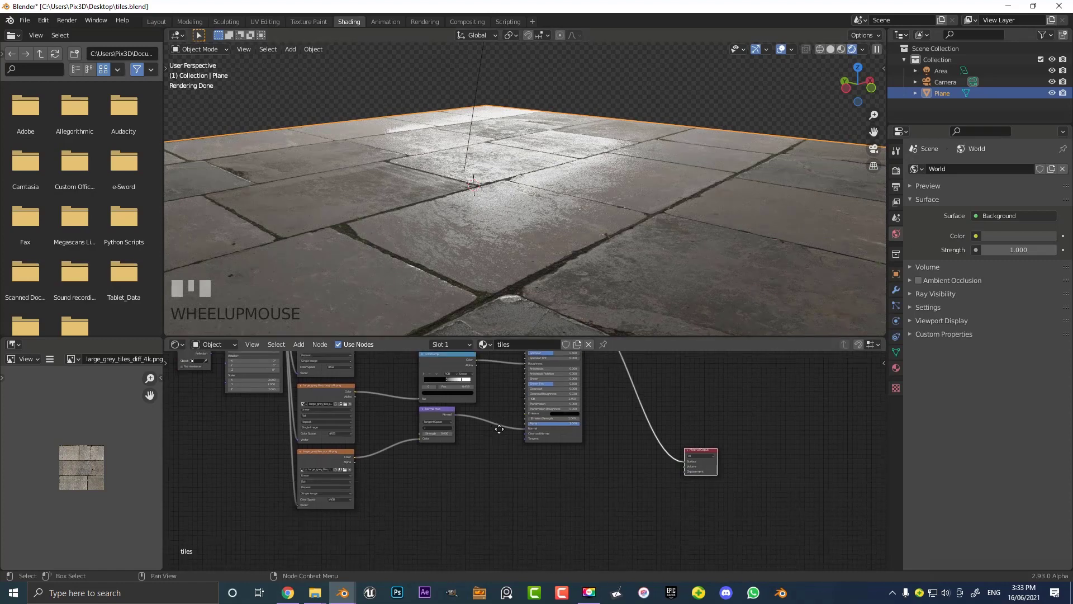
Select the normal map image texture node and reposition it.
scroll(547, 427, "up", 2)
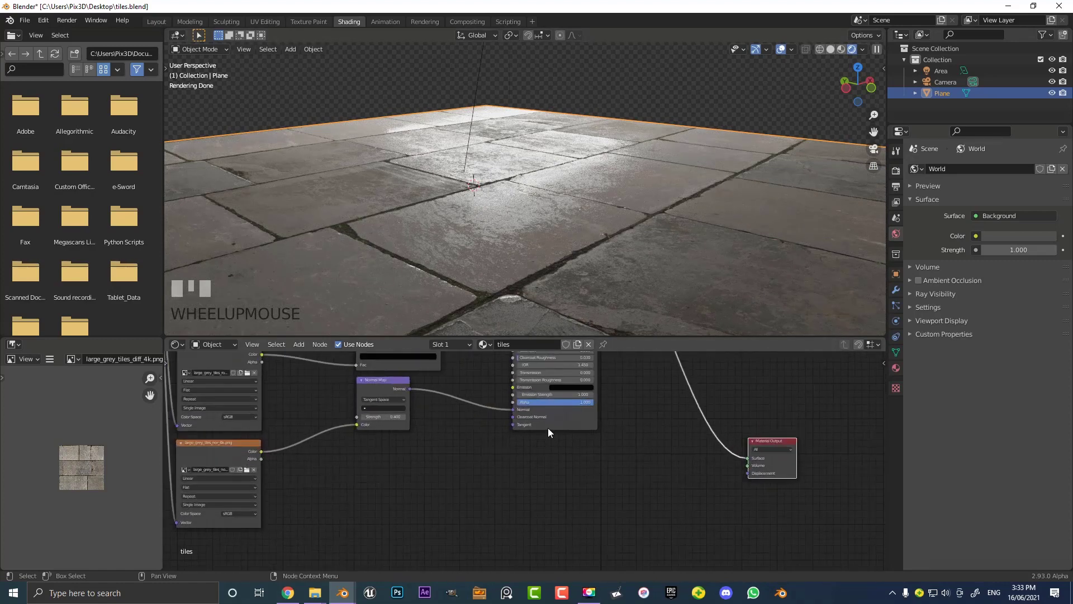
scroll(504, 425, "left", 3)
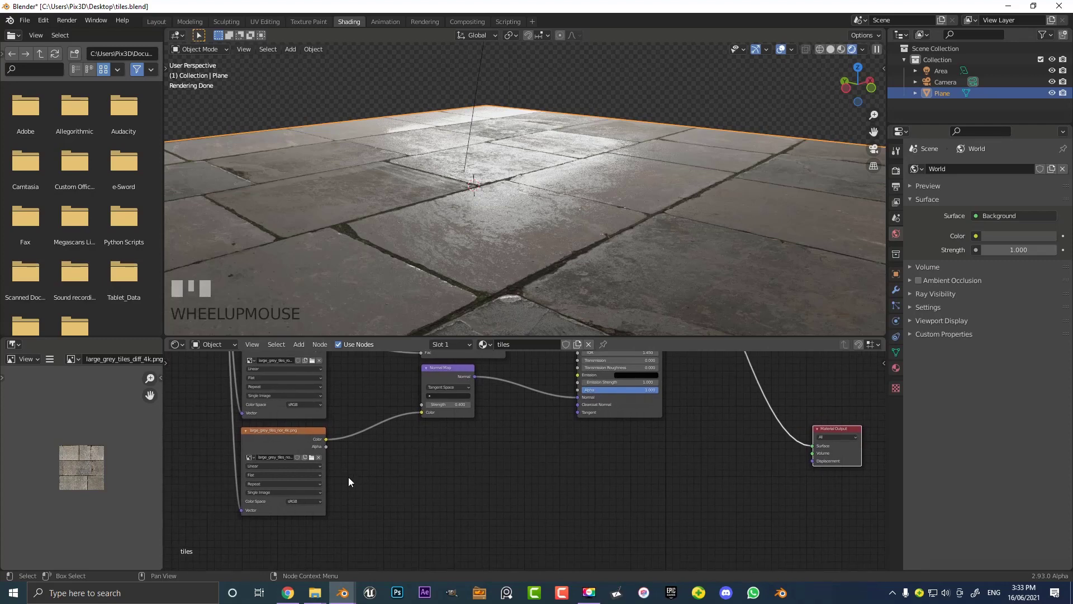
left_click(283, 444)
middle_click_drag(284, 444, 417, 398)
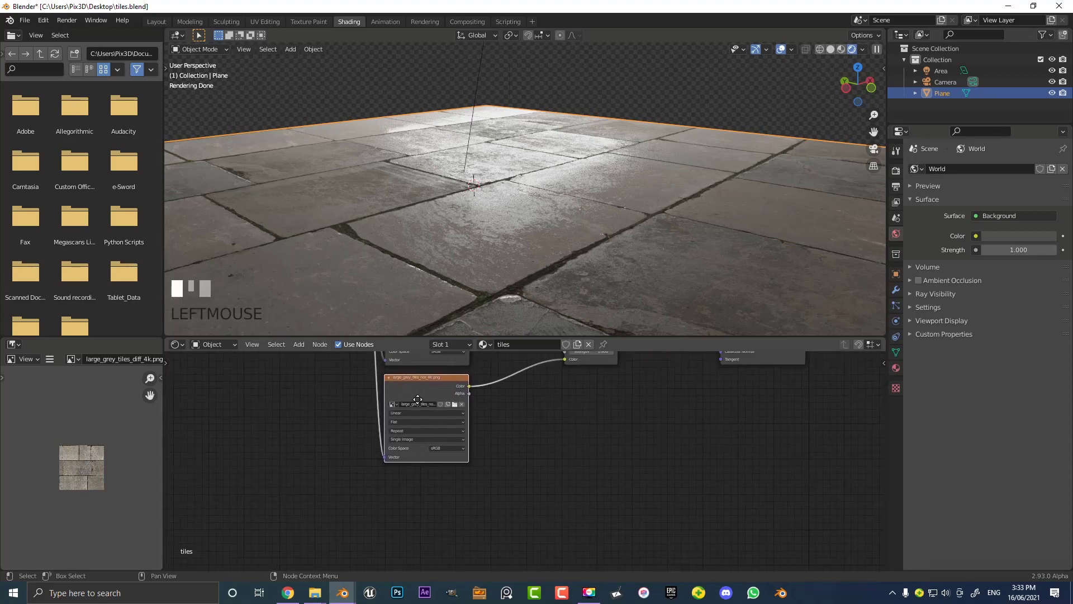
scroll(409, 390, "up", 1)
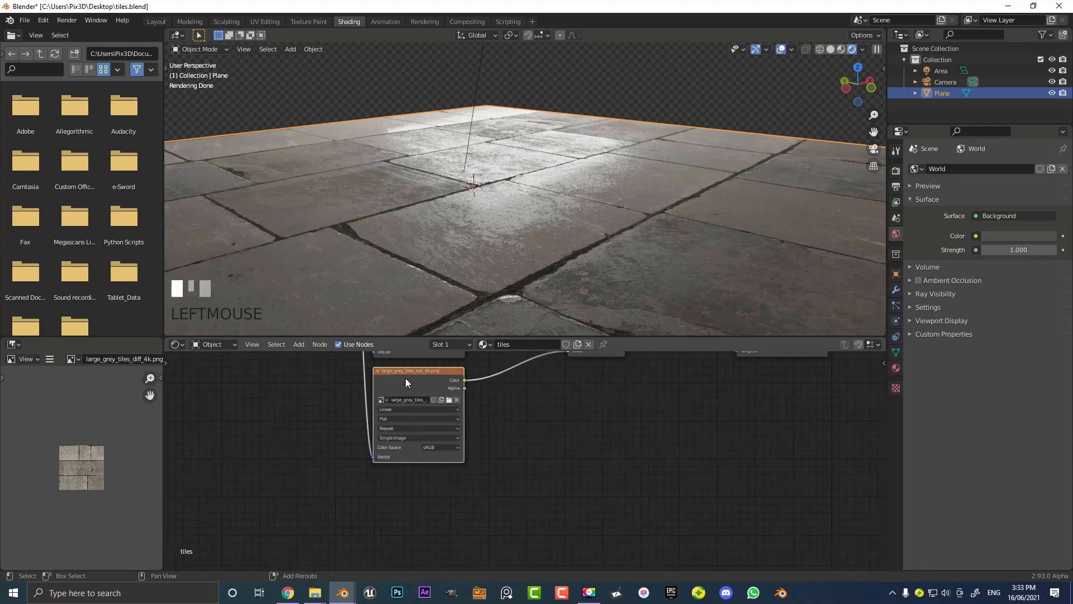
Duplicate the normal texture node and load large_grey_tiles_disp_4k.png into the copy.
key("shift+d")
left_click(442, 502)
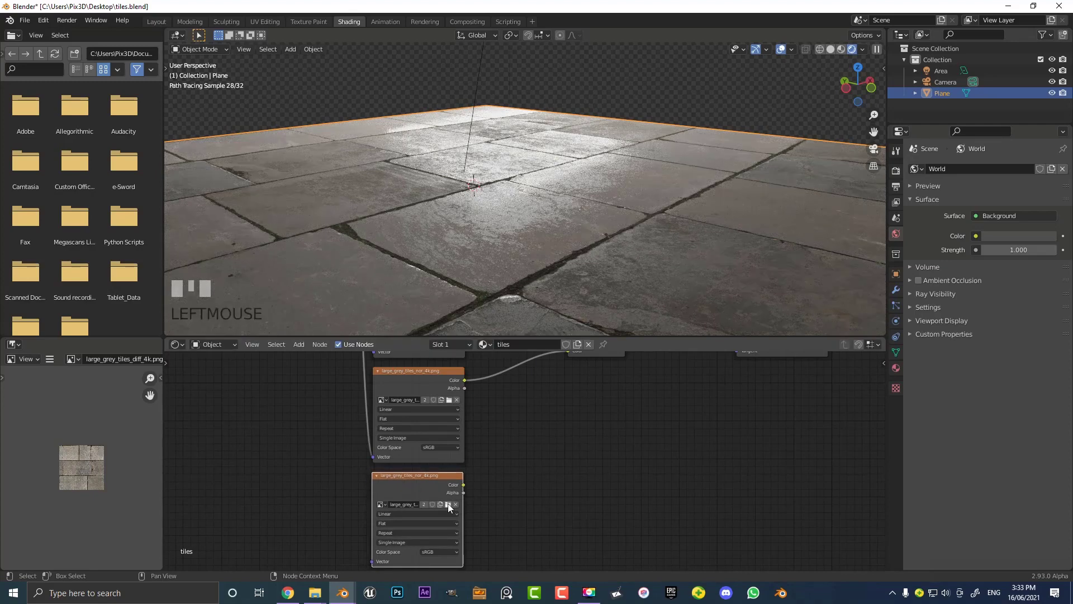
left_click(448, 503)
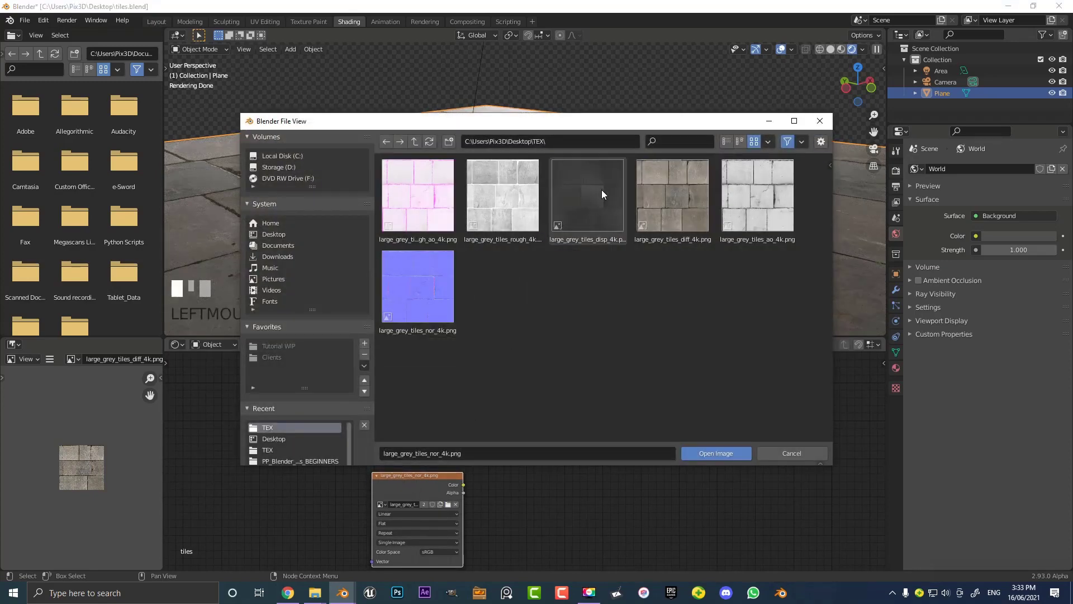
left_click(582, 196)
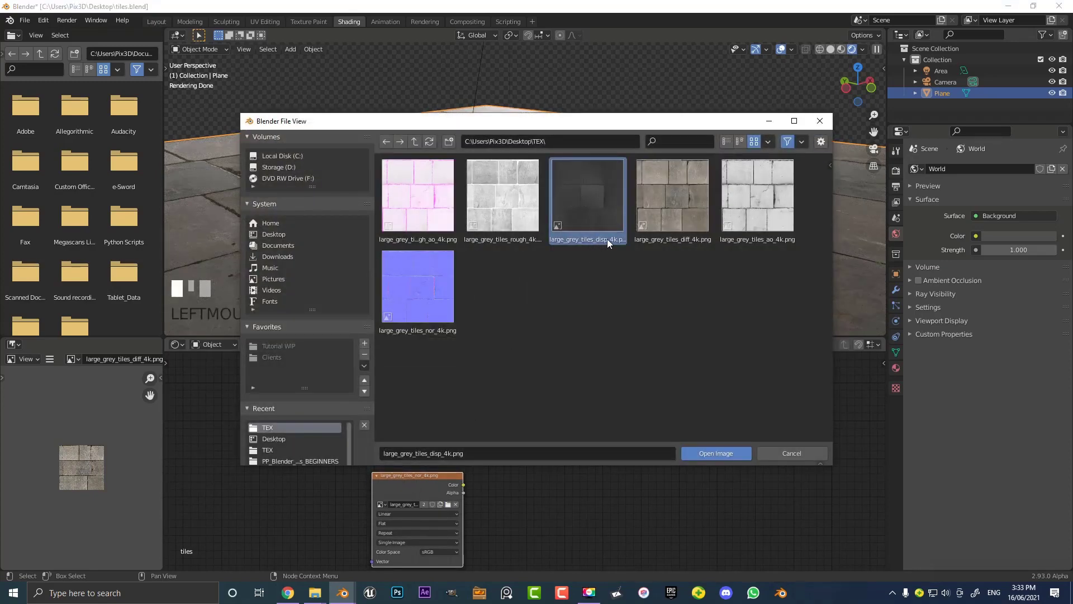
left_click(715, 453)
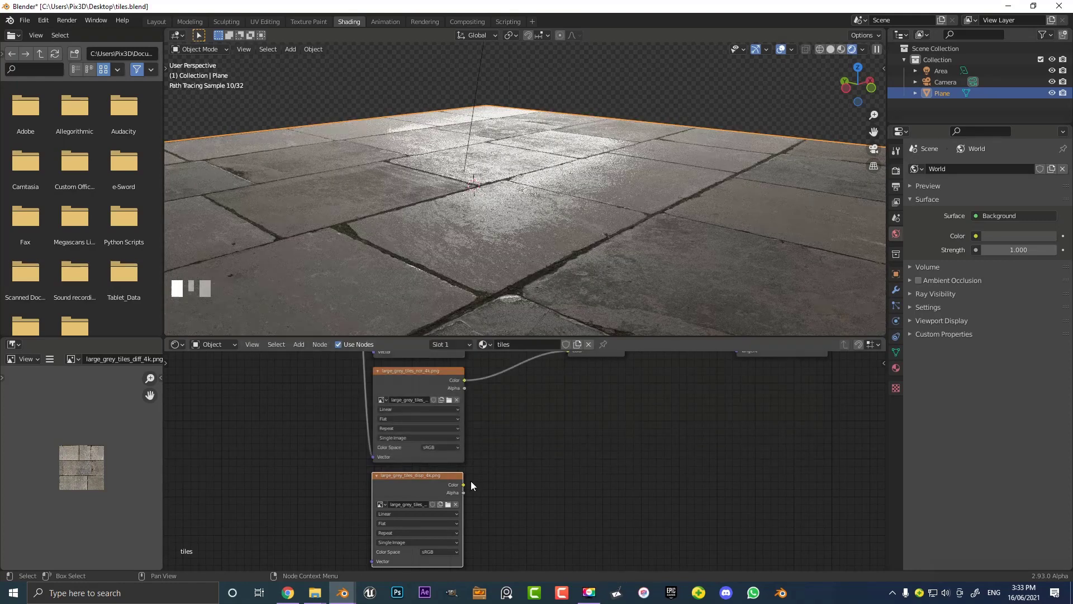
Feed the Mapping node's Vector output into the displacement image node.
scroll(387, 444, "down", 3)
middle_click_drag(387, 444, 424, 418)
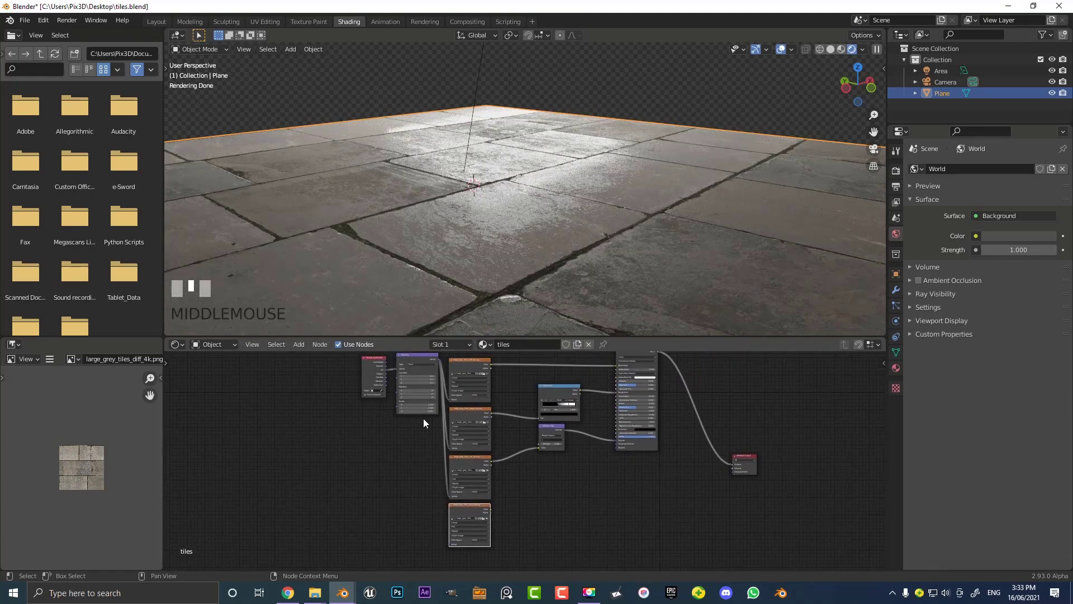
left_click_drag(438, 360, 451, 544)
scroll(528, 526, "up", 2)
middle_click_drag(528, 525, 435, 407)
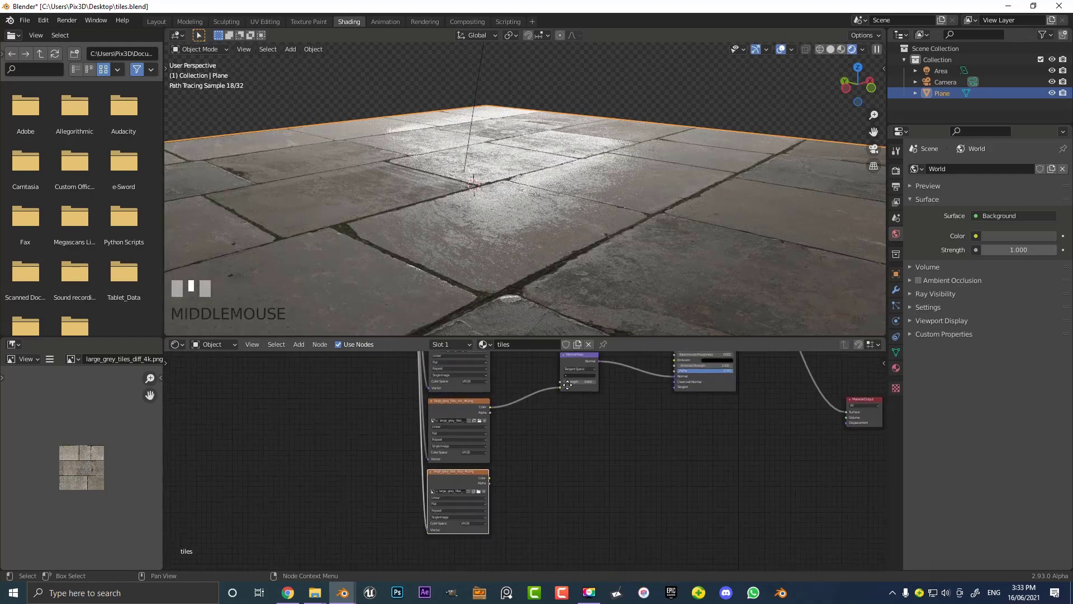
Connect the displacement image's Color to the Material Output's Displacement input.
scroll(435, 407, "up", 2)
scroll(435, 406, "up", 2)
scroll(616, 400, "down", 2)
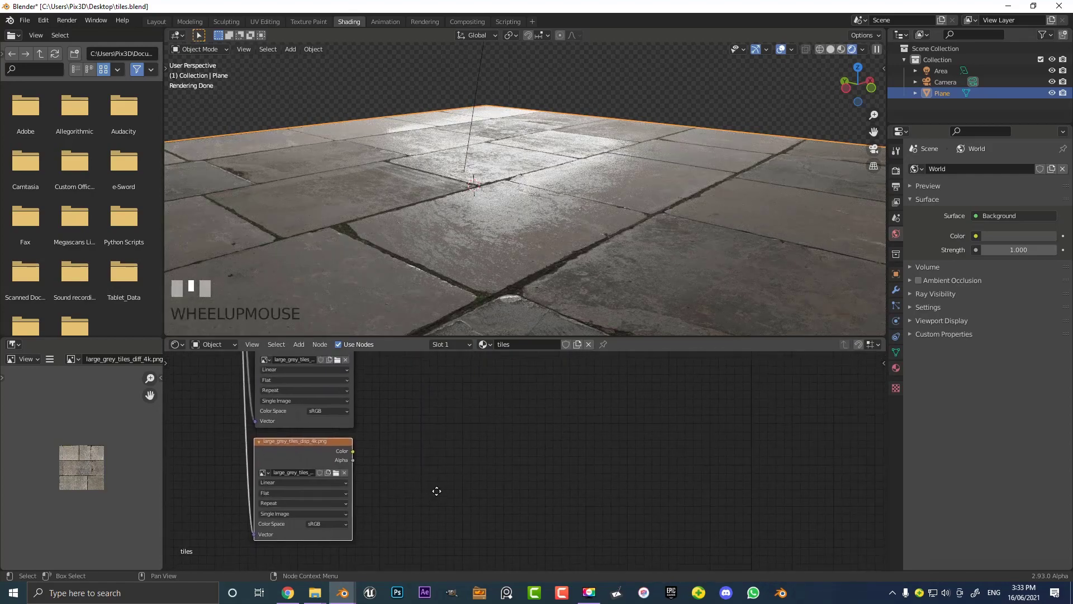
middle_click_drag(490, 457, 302, 475)
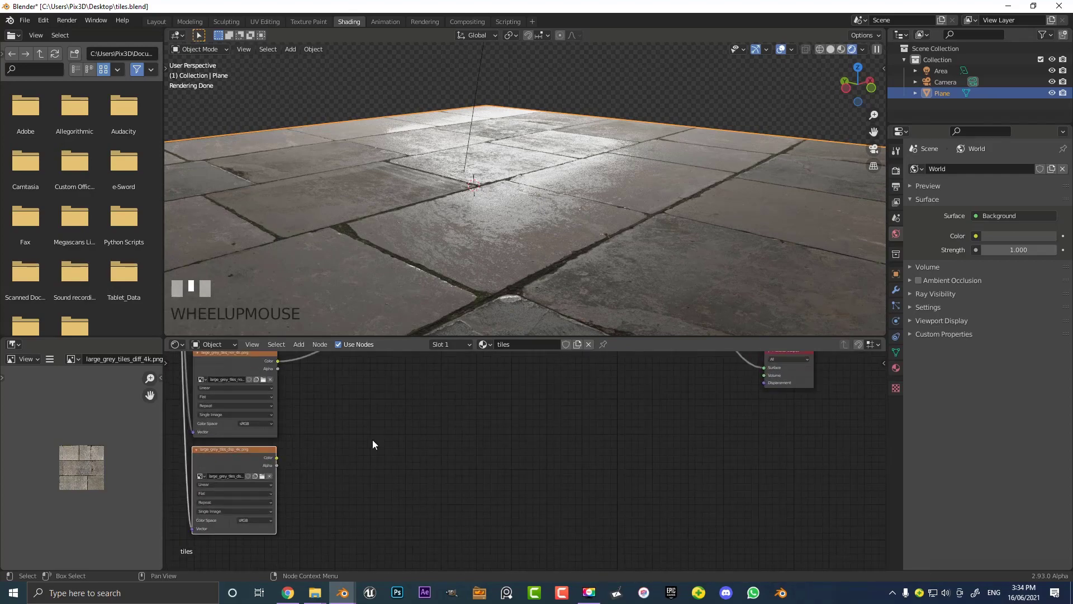
middle_click_drag(373, 444, 362, 476)
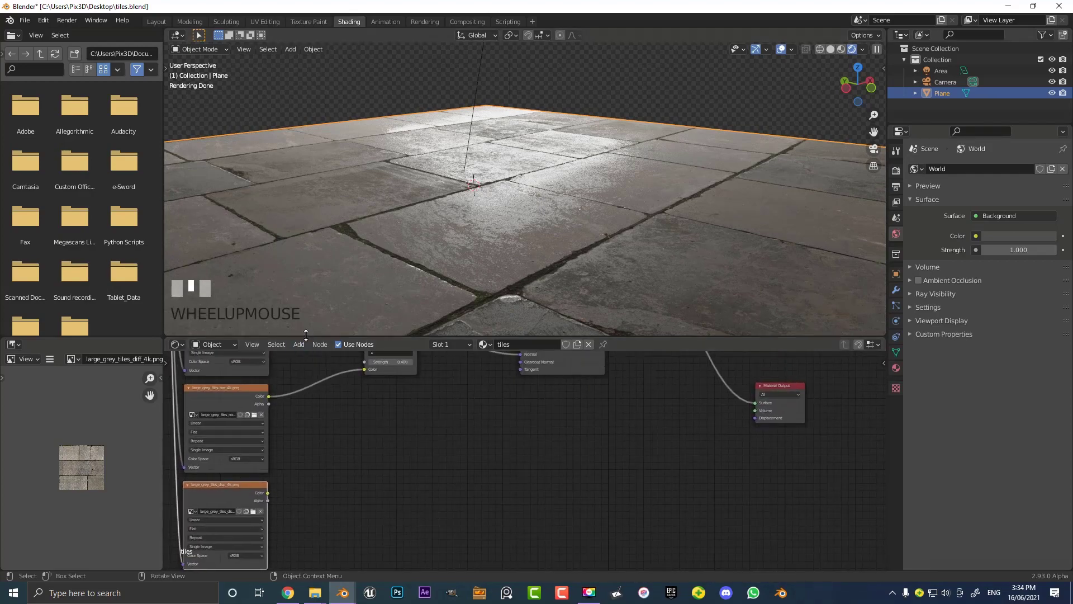
left_click_drag(306, 333, 307, 230)
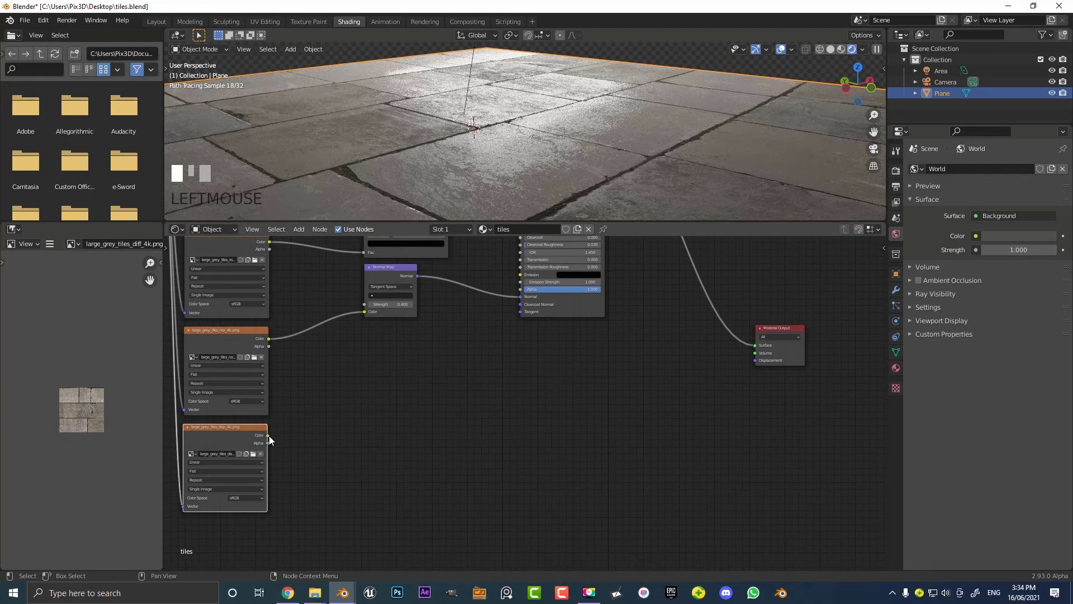
left_click_drag(268, 435, 755, 360)
scroll(622, 309, "up", 4)
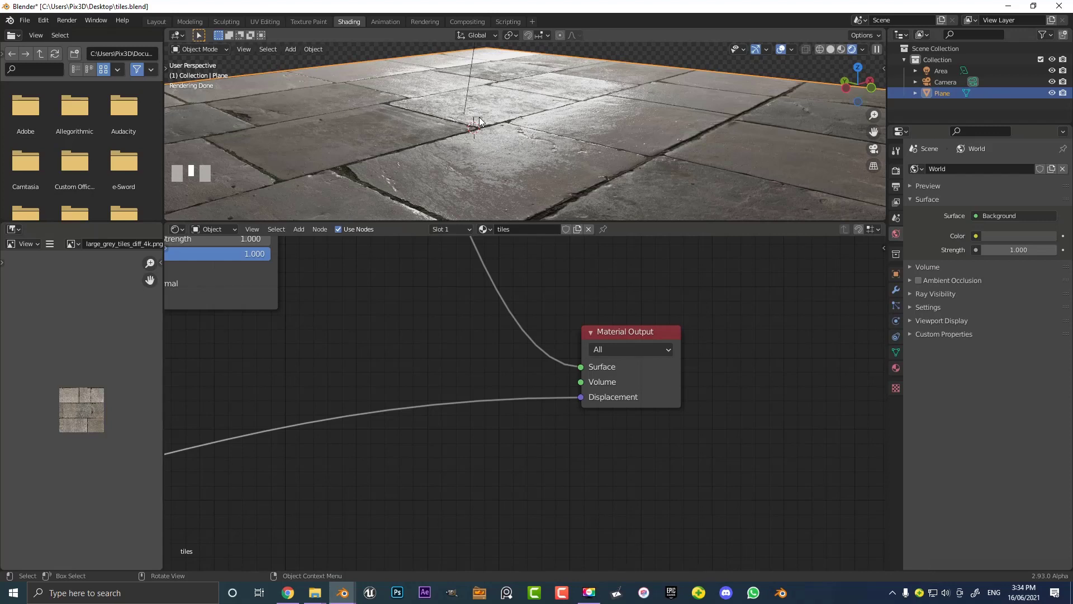
scroll(535, 136, "down", 5)
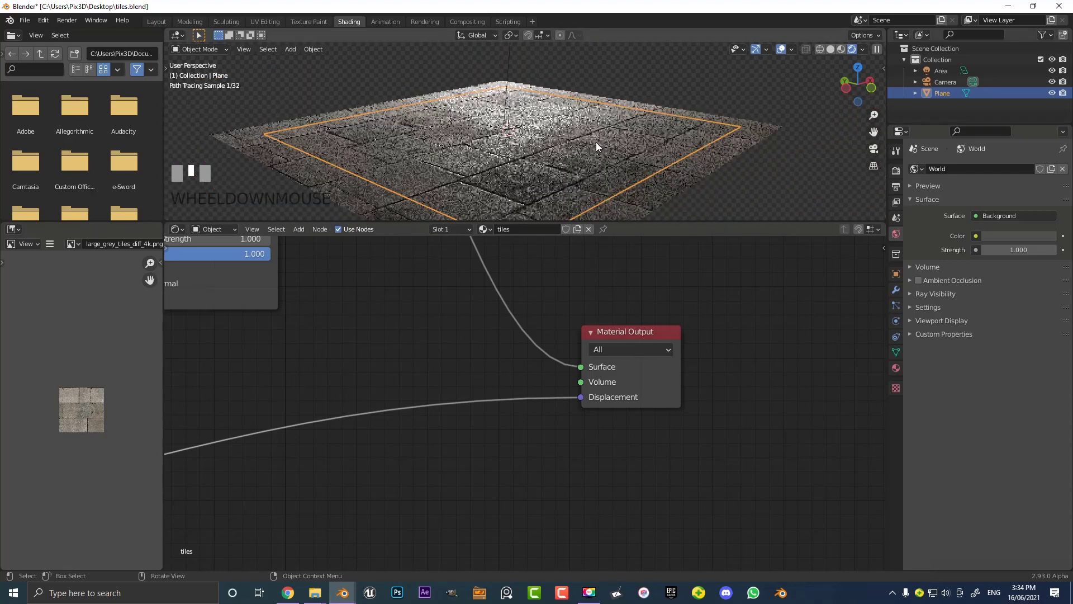
Switch to solid shading and add a Subdivision Surface modifier with viewport level 3.
key("z")
left_click(636, 160)
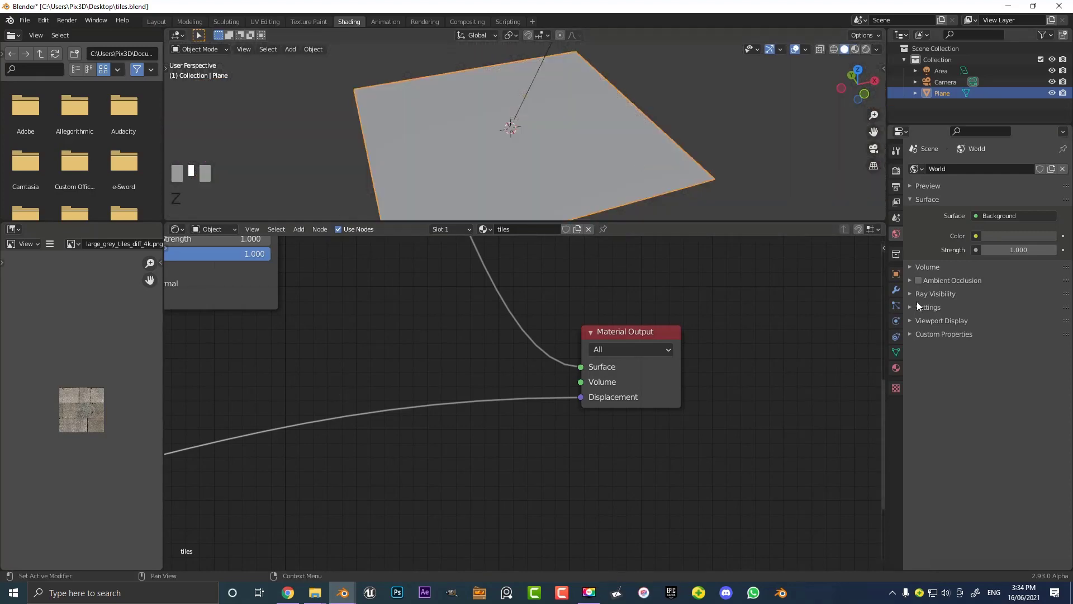
left_click(896, 289)
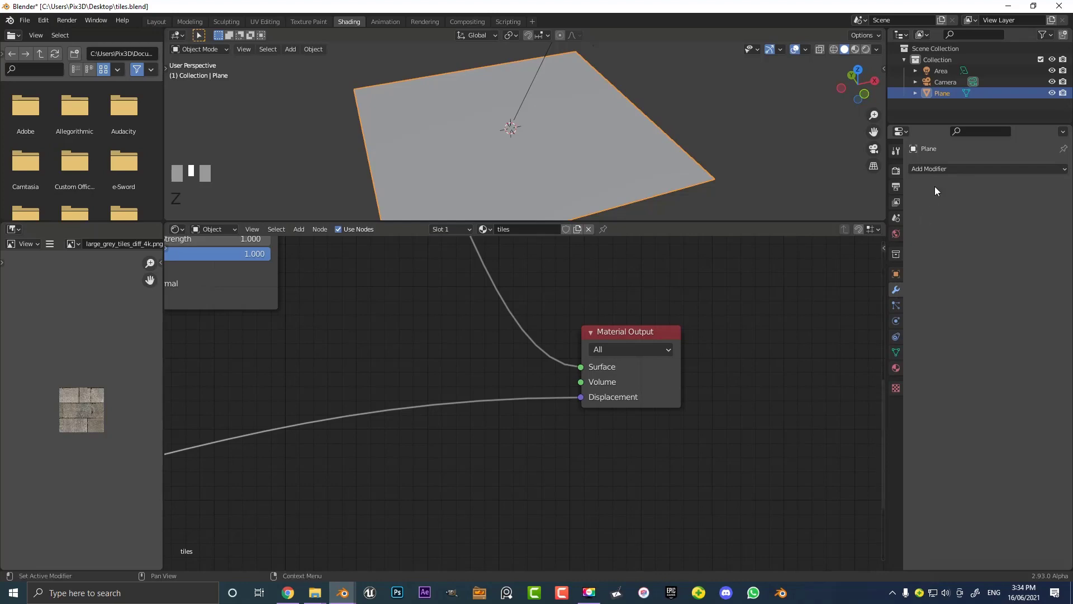
left_click(937, 169)
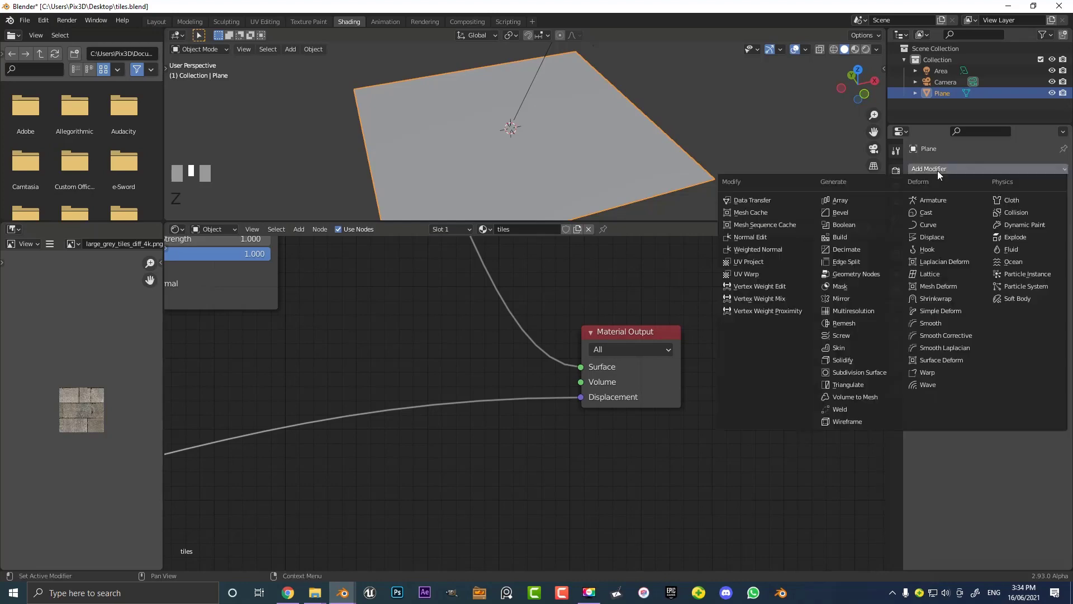
left_click(875, 371)
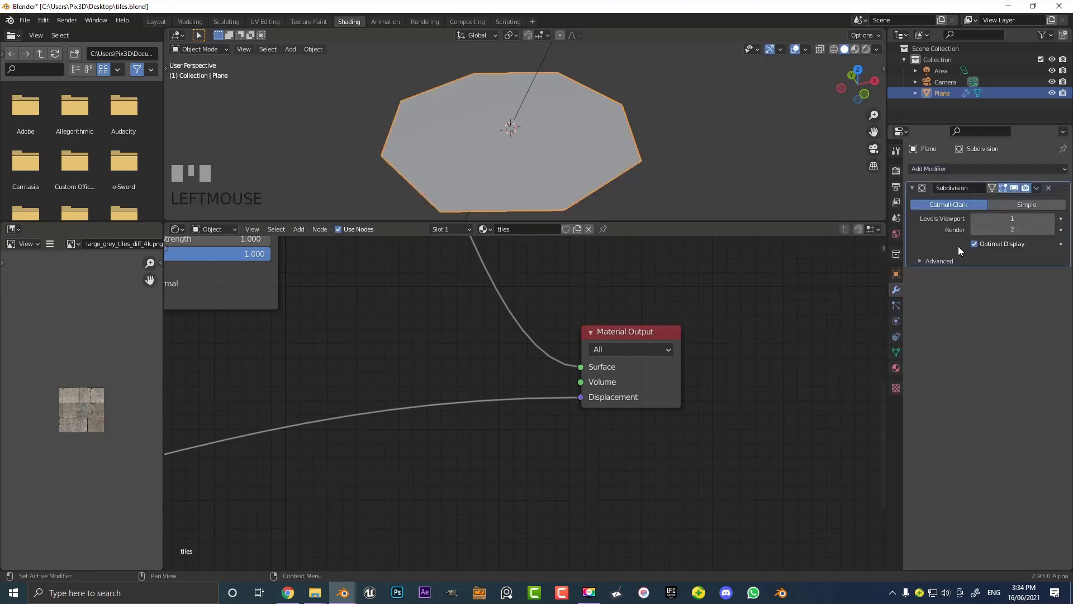
left_click(1050, 219)
left_click(1050, 219)
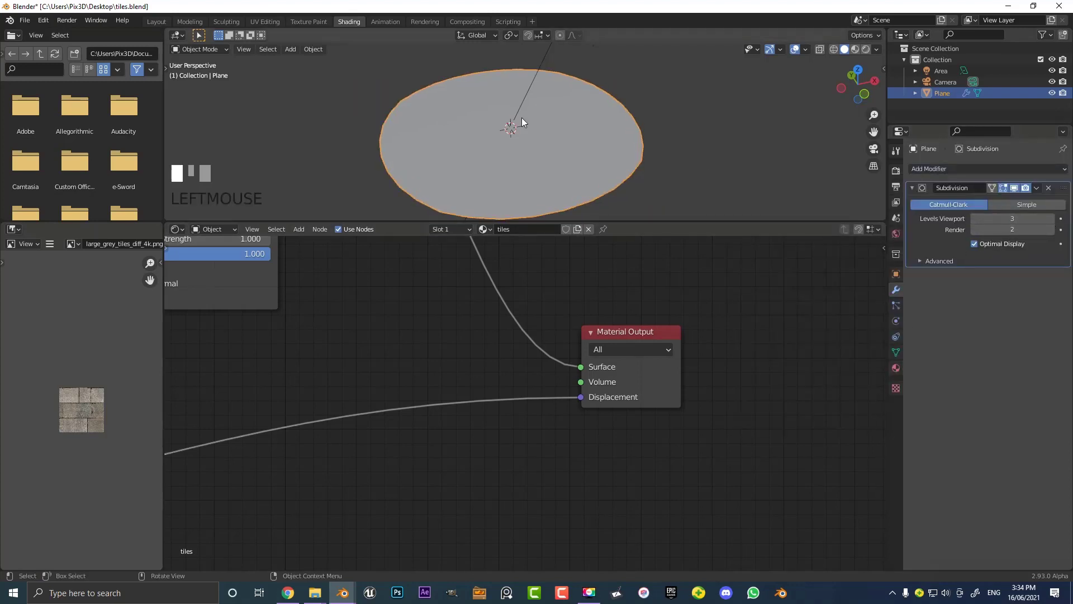
Subdivide the plane's mesh in Edit Mode with 35 cuts, then return to Object Mode.
key("Tab")
scroll(528, 113, "down", 2)
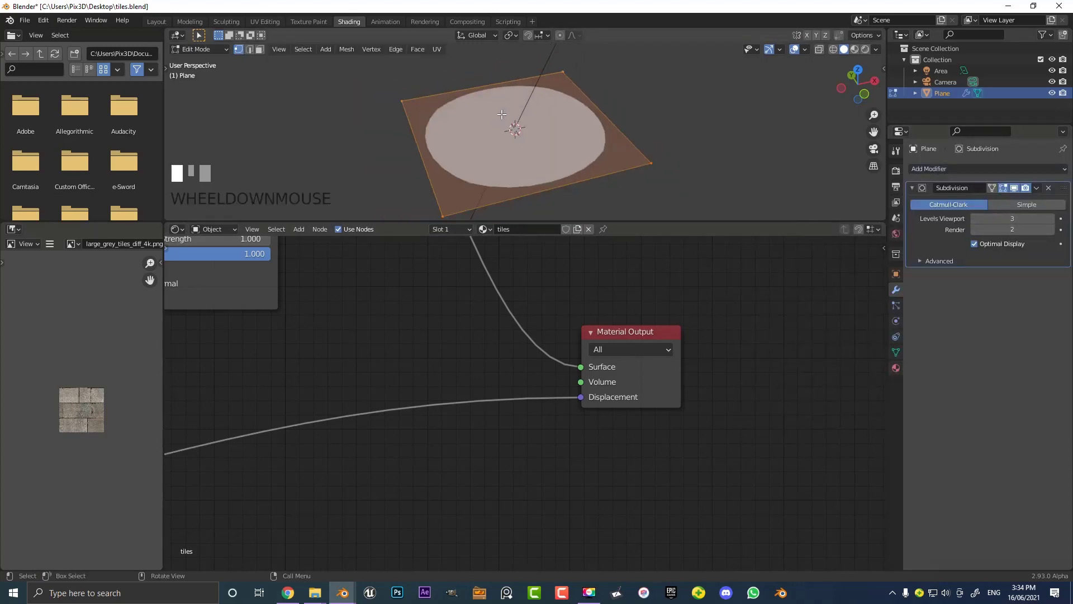
scroll(446, 115, "up", 1)
right_click(476, 105)
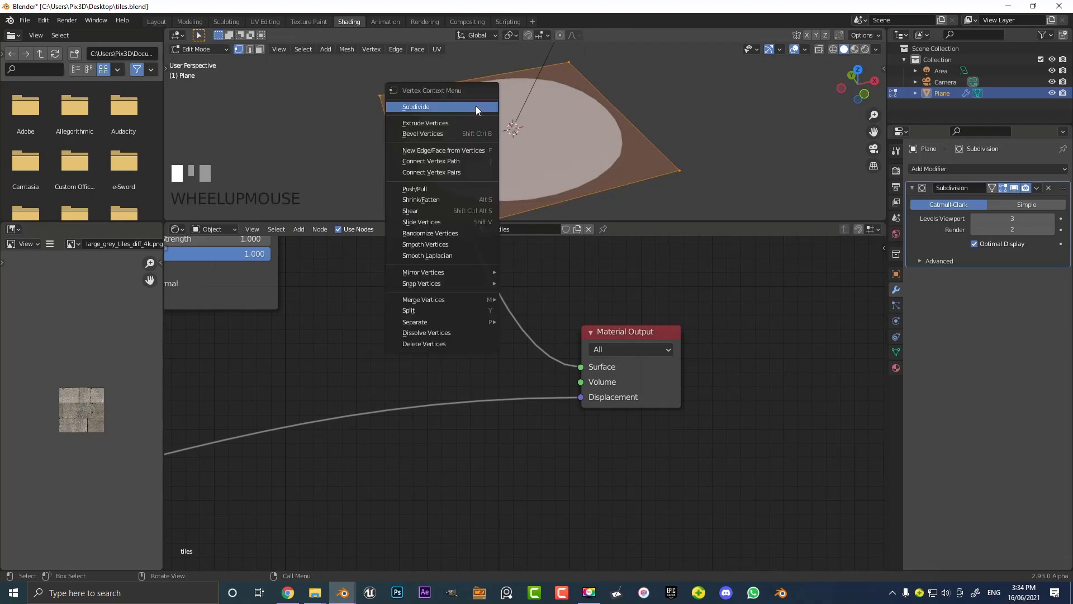
left_click(426, 107)
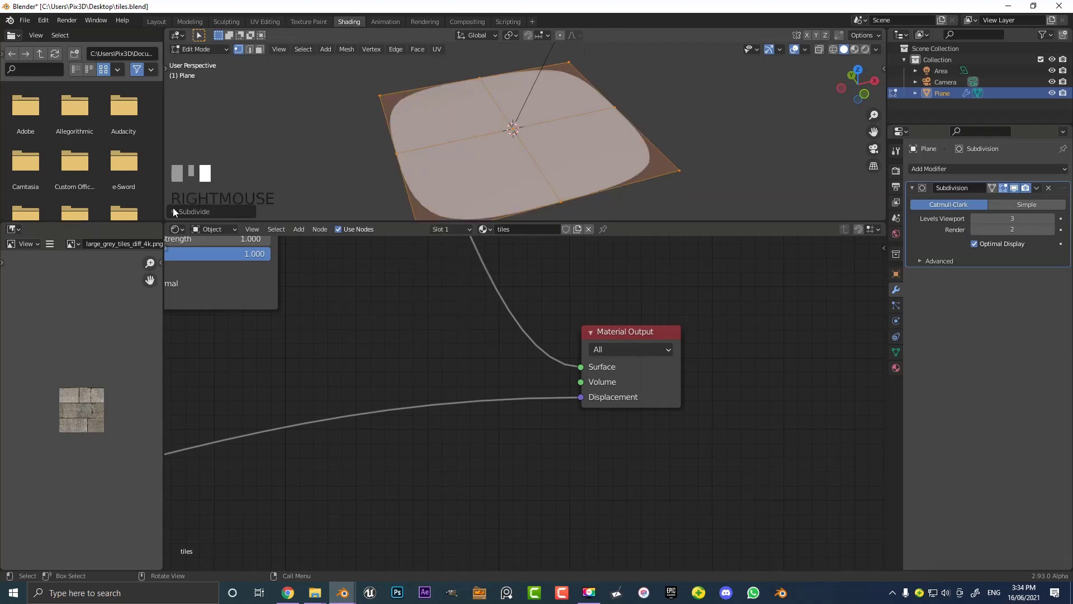
left_click(173, 211)
left_click(270, 134)
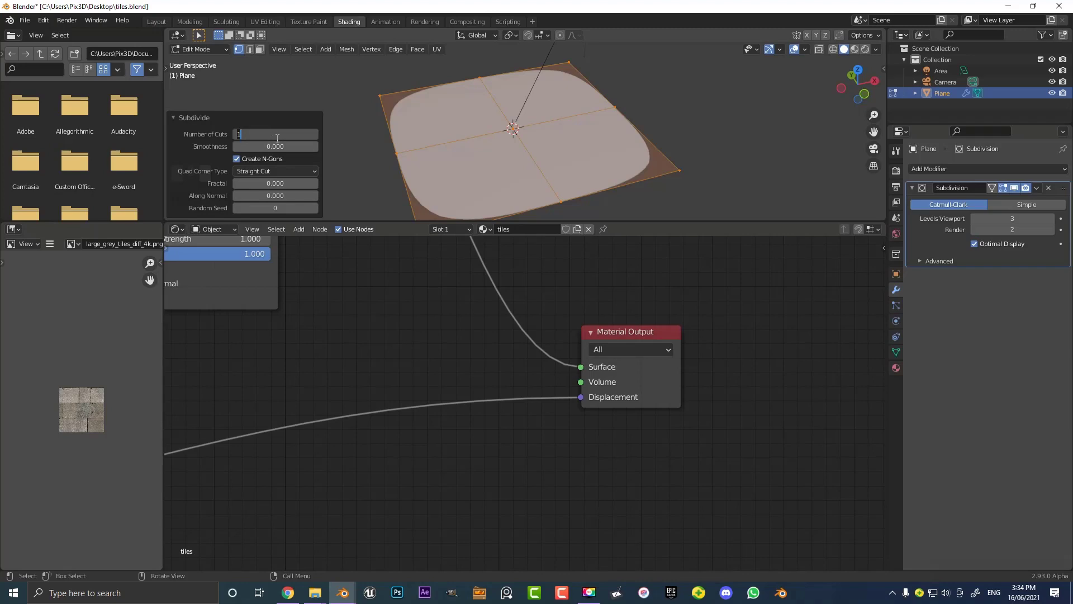
type("35")
key("Return")
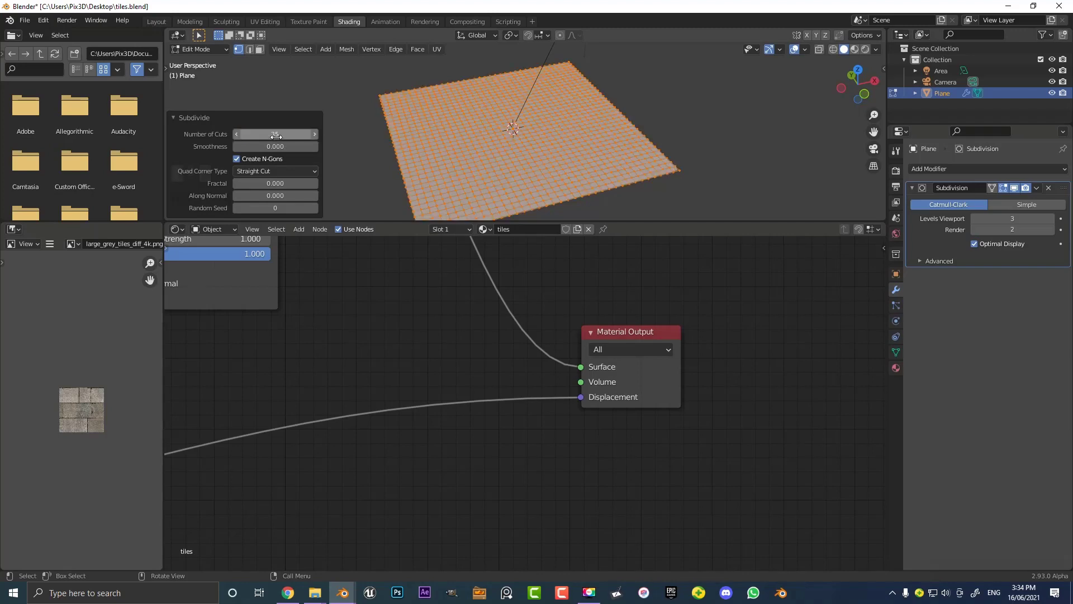
left_click(173, 118)
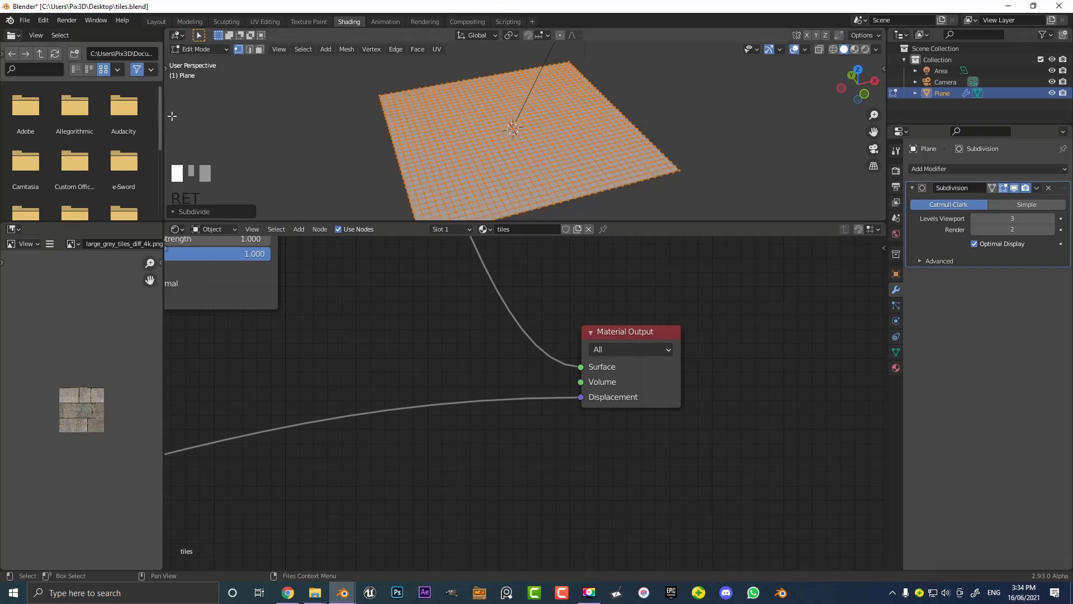
key("Tab")
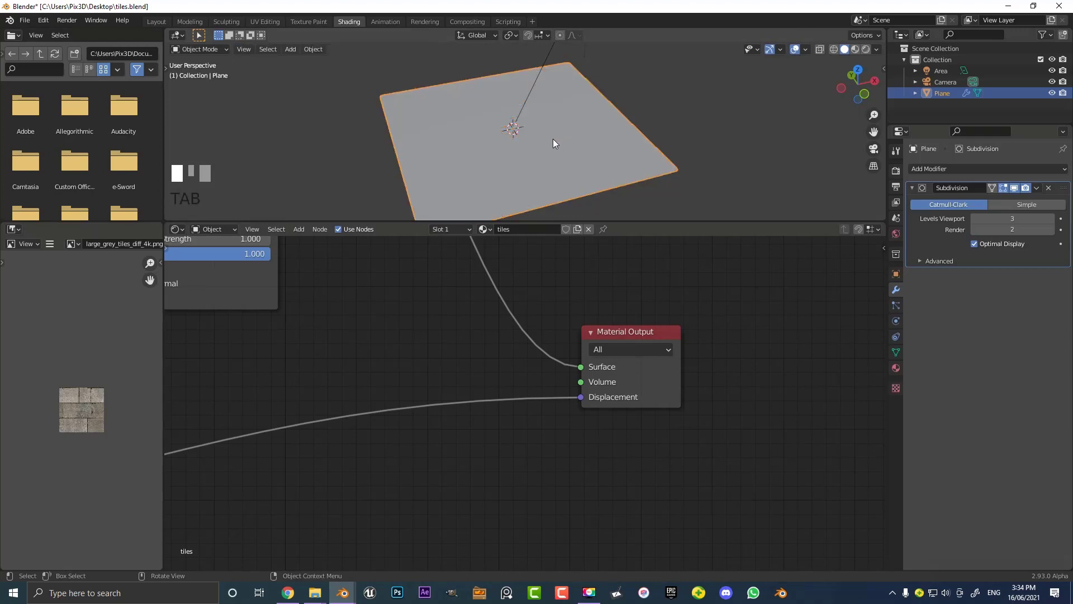
In wireframe view, set the Cycles Feature Set to Experimental and tick Adaptive Subdivision on the modifier.
scroll(552, 138, "up", 2)
key("z")
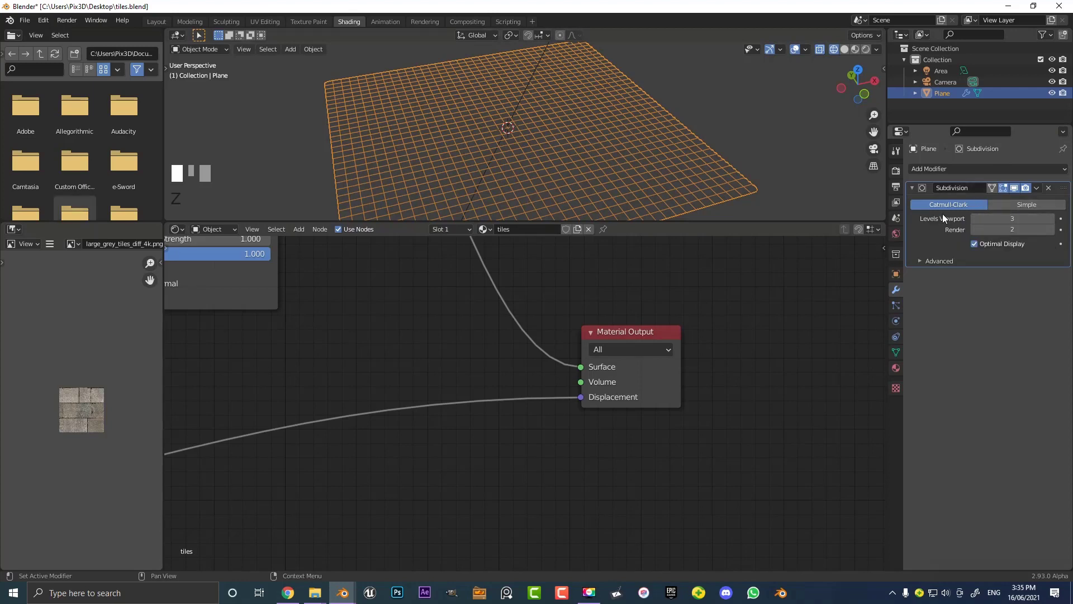
left_click(896, 171)
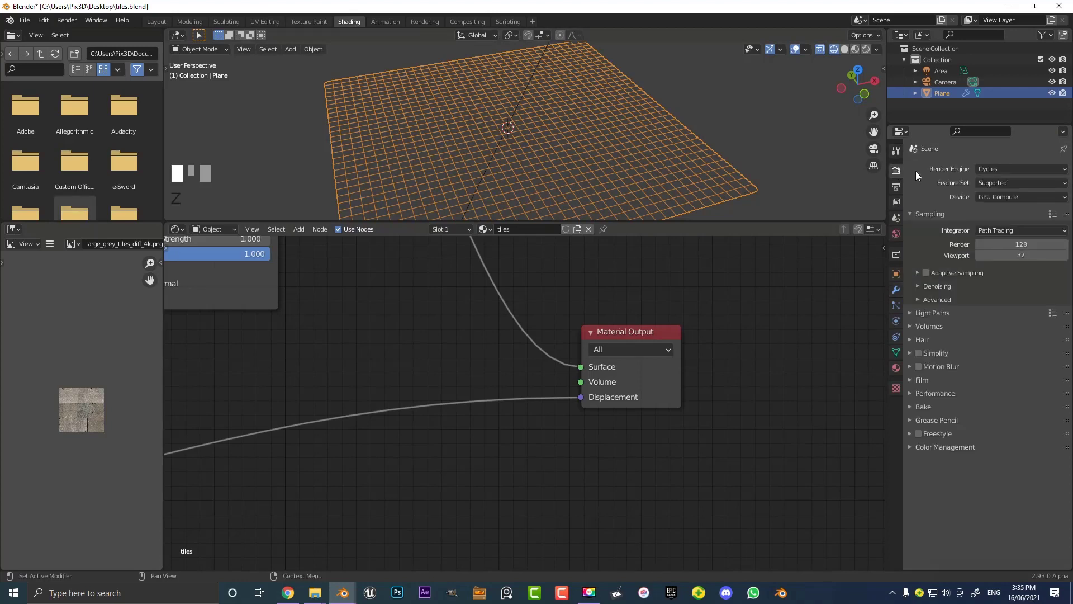
left_click(983, 184)
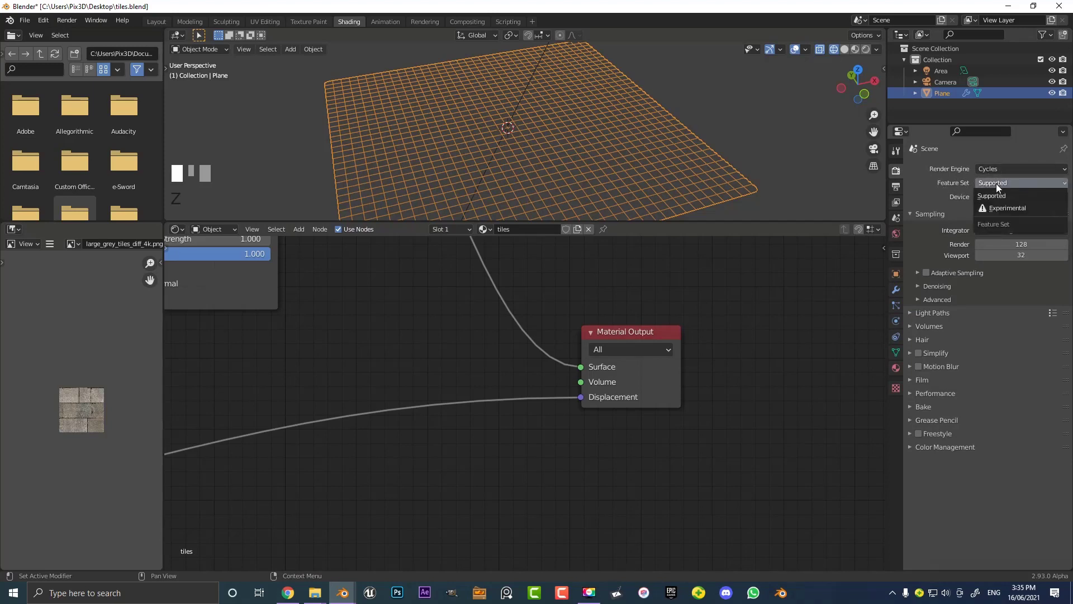
left_click(994, 208)
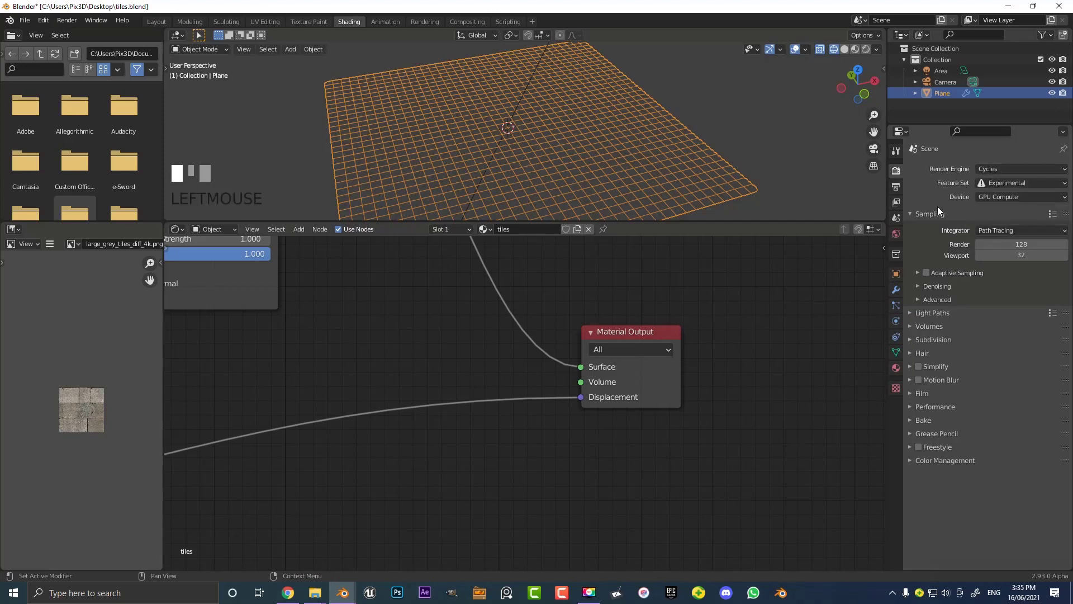
left_click(896, 290)
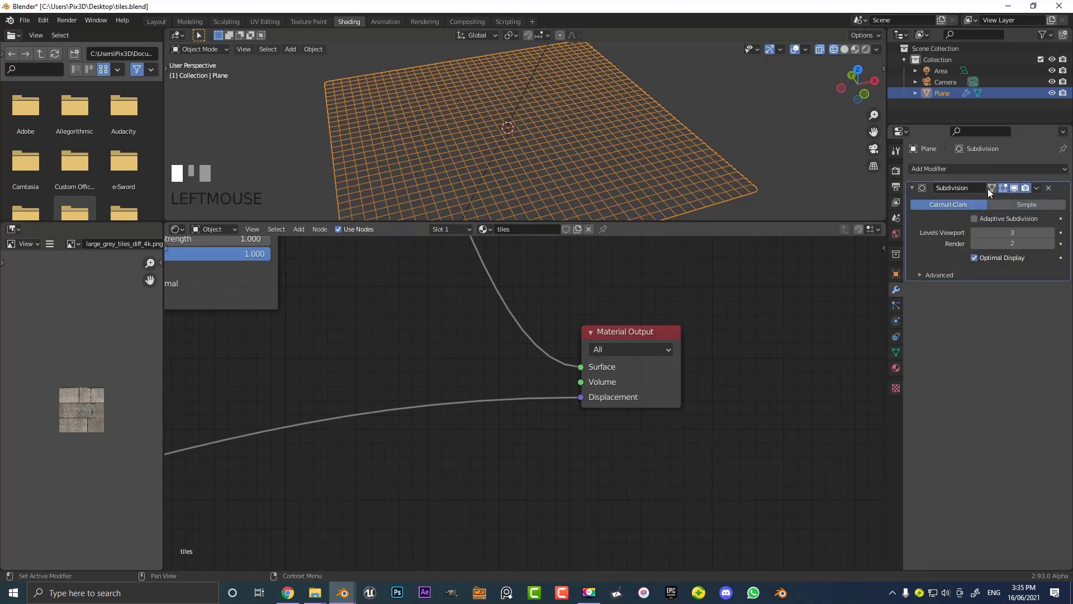
left_click(974, 218)
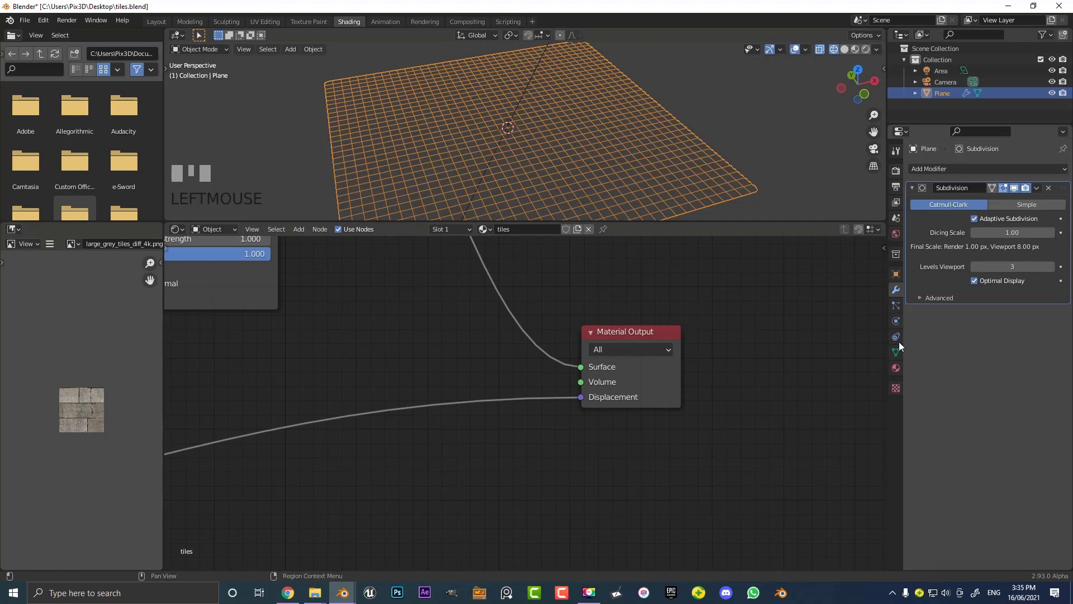
In the tiles material, collapse Surface, expand Settings and open the Displacement dropdown (Bump Only).
left_click(895, 368)
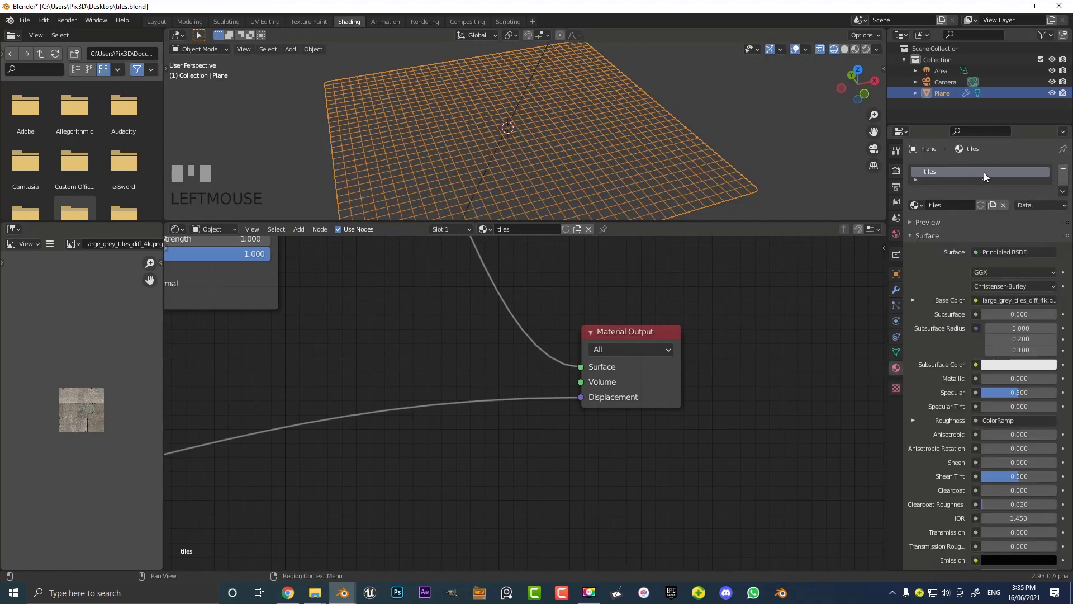
left_click(921, 236)
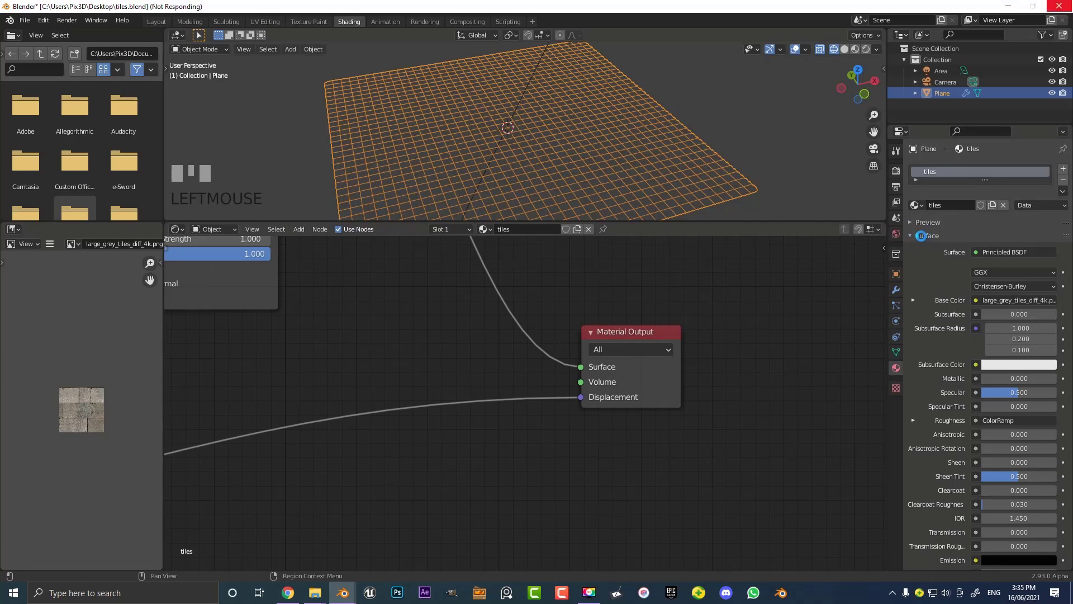
scroll(923, 260, "down", 1)
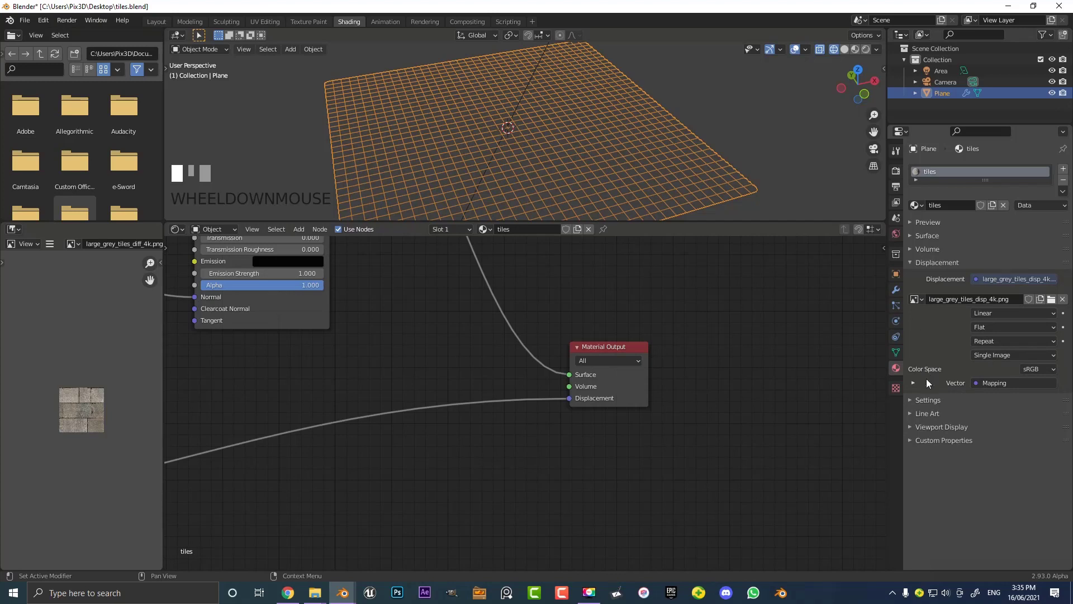
left_click(917, 400)
scroll(928, 417, "down", 1)
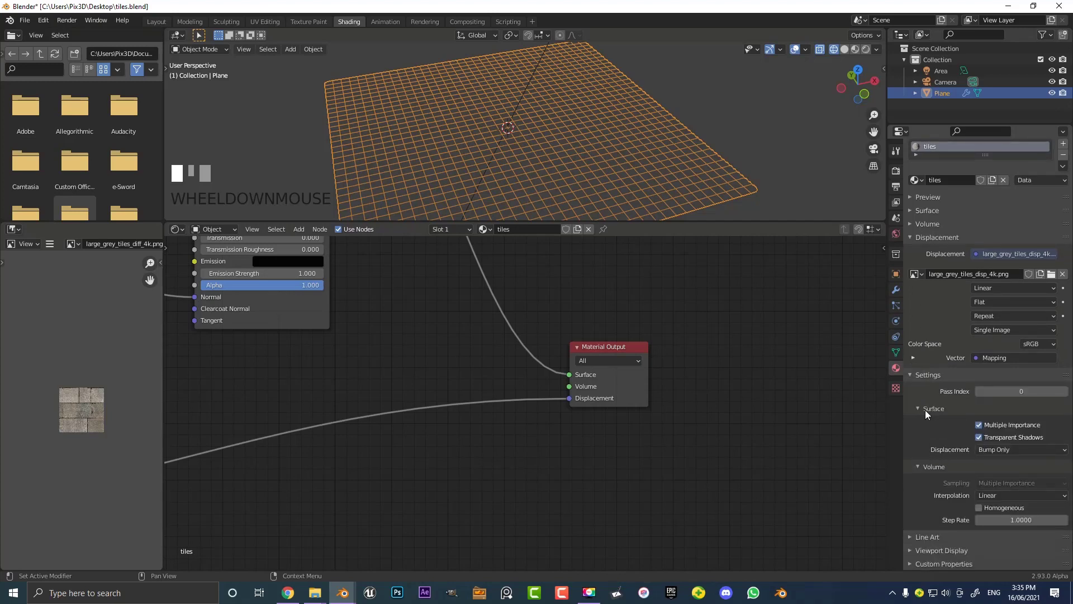
left_click(992, 452)
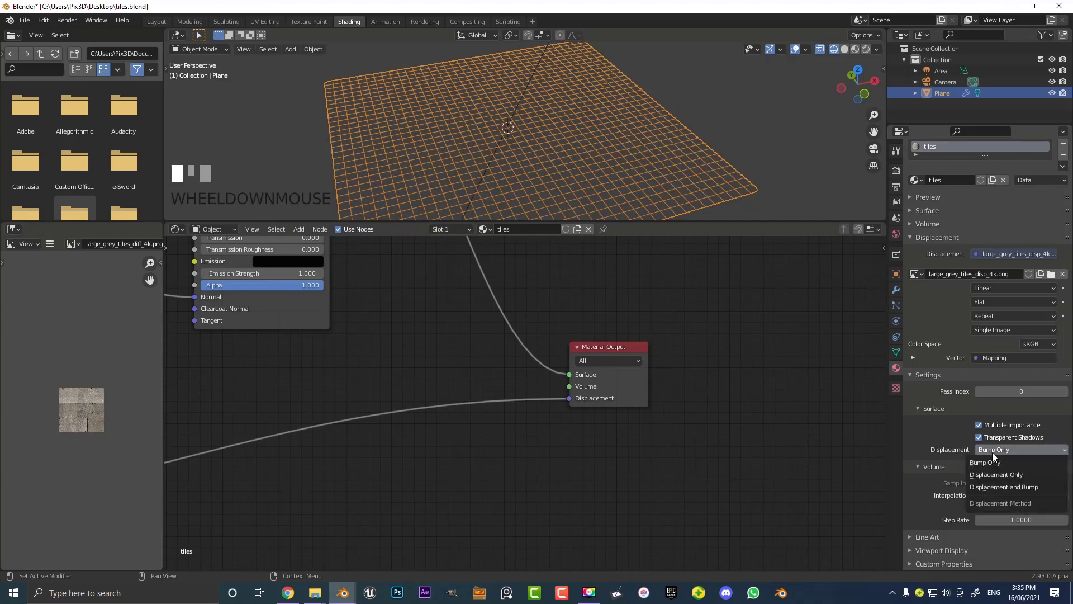
Set the material's displacement method to Displacement and Bump and switch to Rendered shading.
left_click(1033, 488)
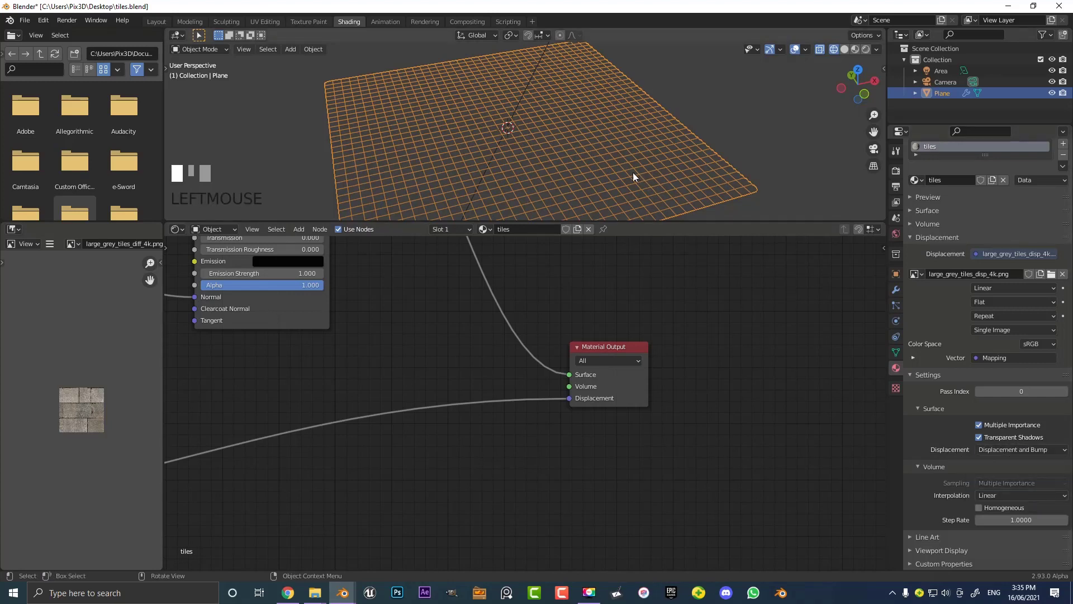
scroll(615, 162, "down", 2)
middle_click_drag(614, 162, 612, 153)
scroll(603, 147, "up", 2)
key("z")
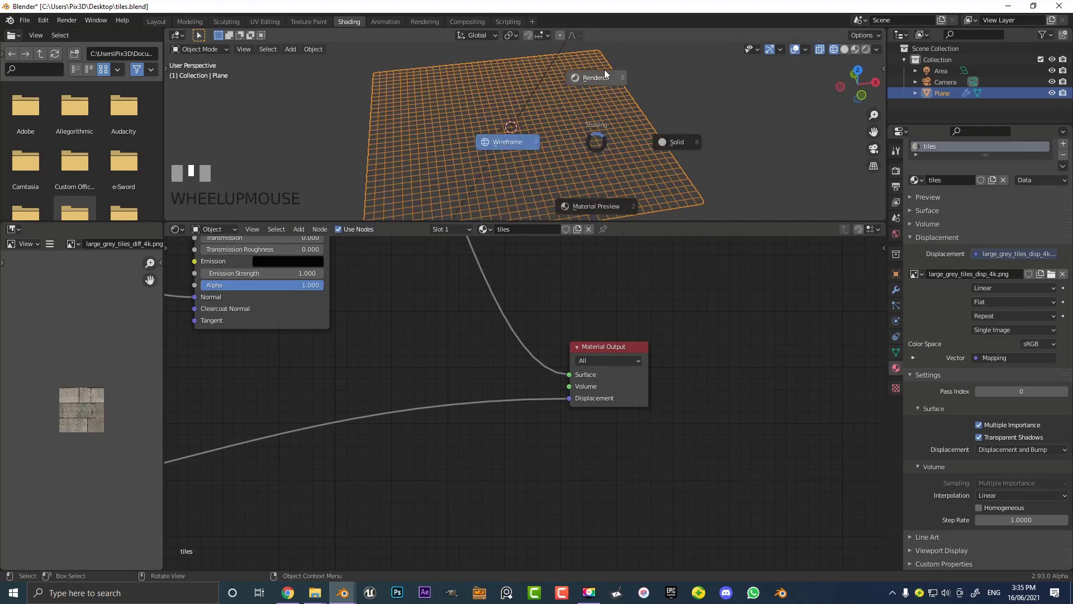
left_click(598, 77)
Enlarge the 3D viewport and orbit to a low angle over the raised stone tiles.
middle_click_drag(620, 97, 580, 143)
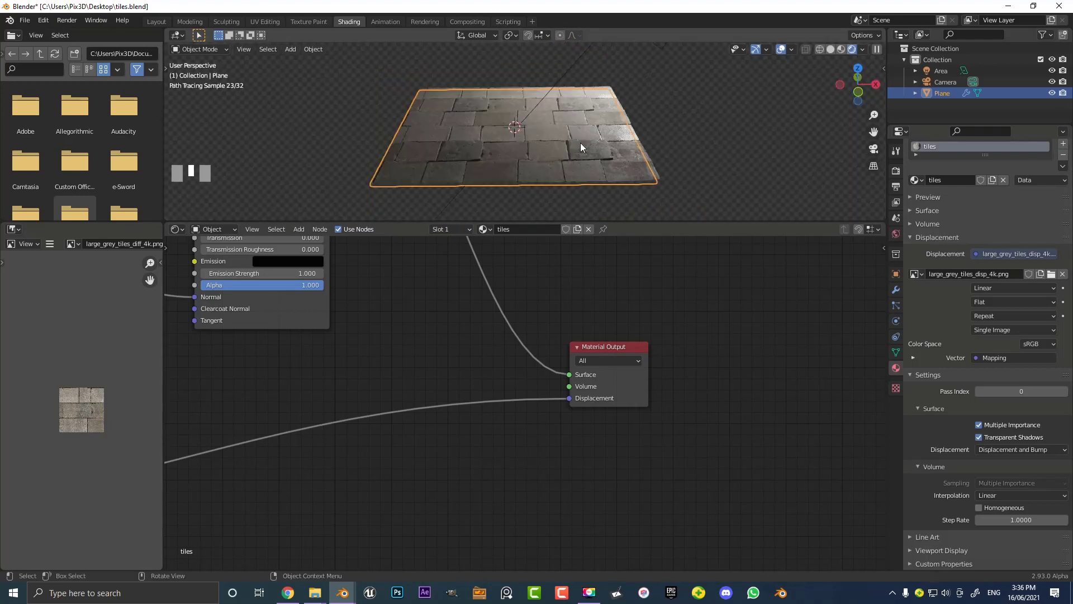
left_click_drag(624, 223, 626, 309)
mouse_move(662, 231)
middle_mouse_down()
mouse_move(620, 213)
mouse_move(502, 245)
mouse_move(442, 229)
middle_mouse_up()
scroll(620, 213, "up", 2)
scroll(643, 218, "up", 3)
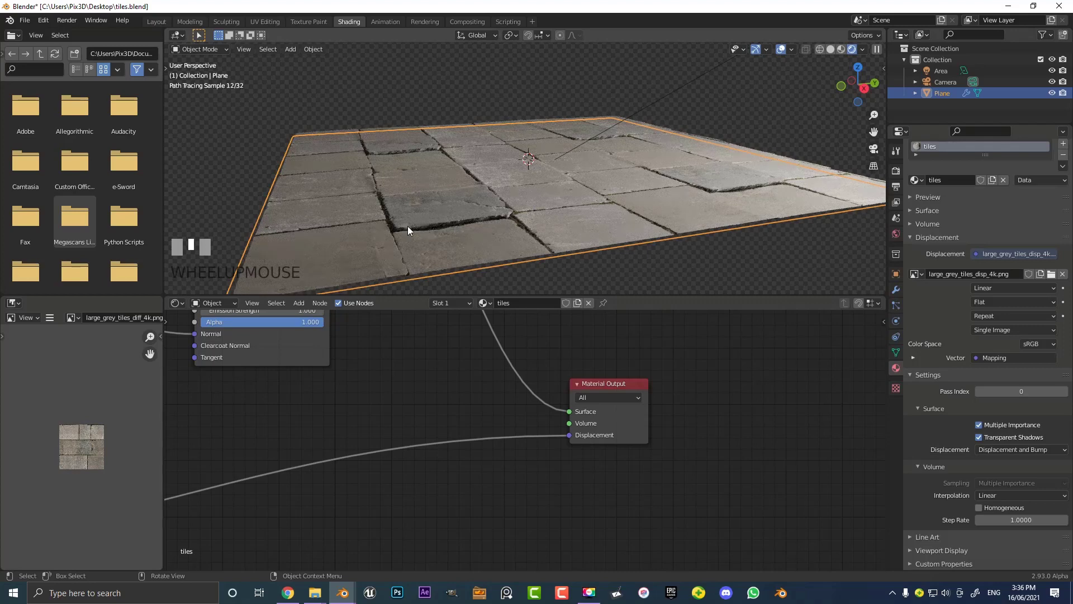
mouse_move(592, 196)
middle_mouse_down()
mouse_move(642, 187)
mouse_move(634, 176)
middle_mouse_up()
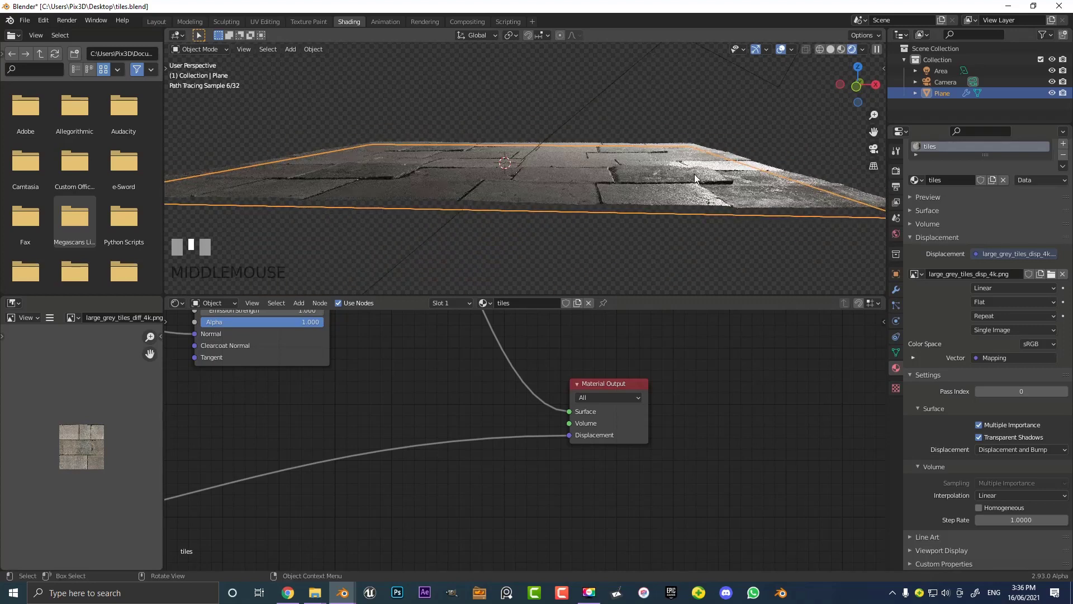
scroll(649, 203, "down", 2)
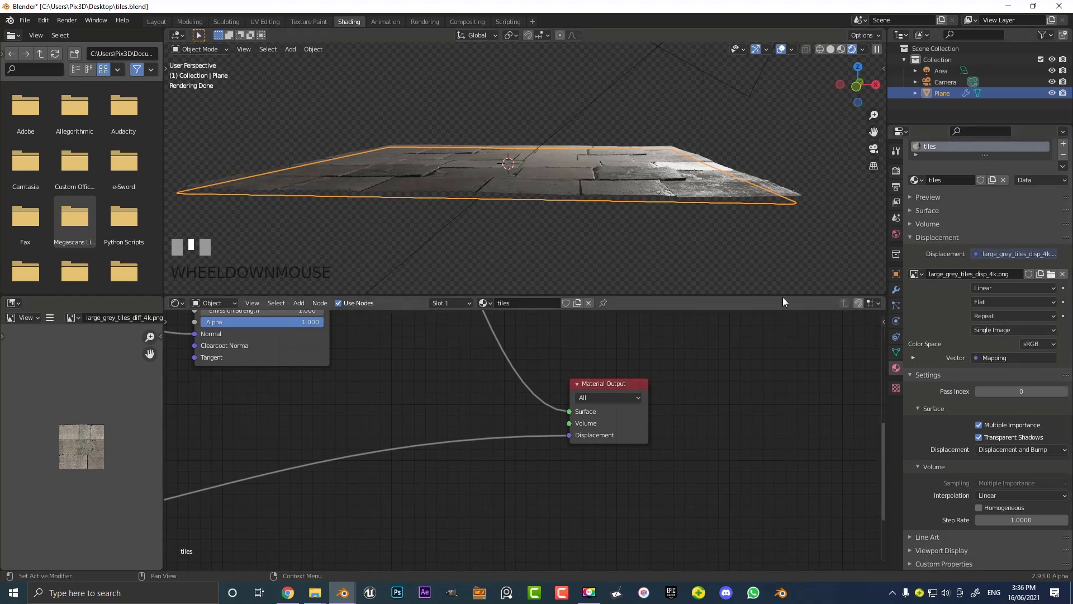
scroll(366, 387, "down", 2)
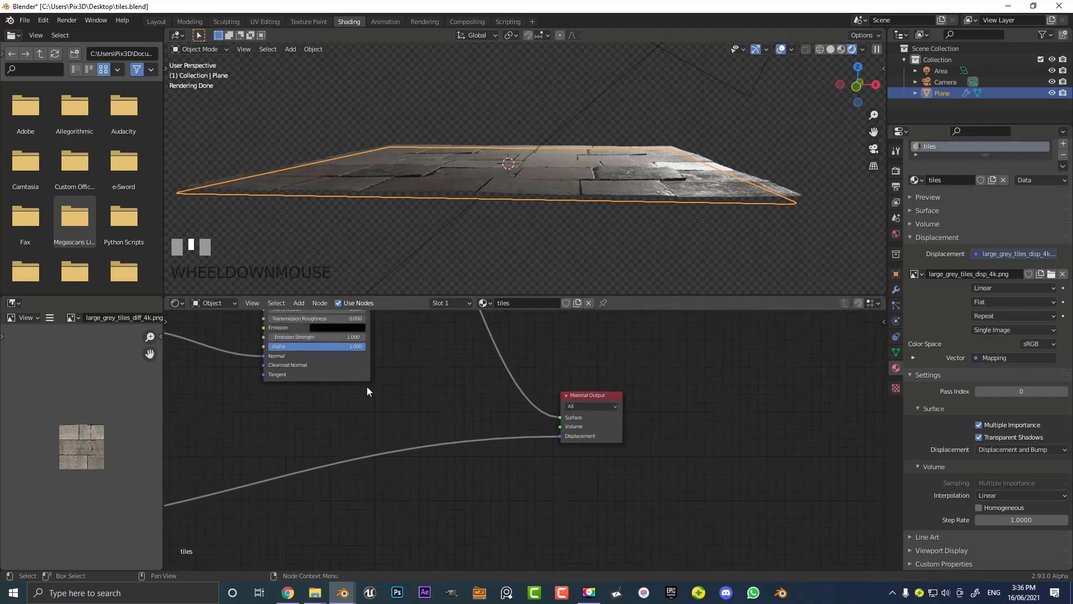
Pan to the image nodes and add a Displacement node by searching 'dis'.
middle_click_drag(367, 387, 494, 393)
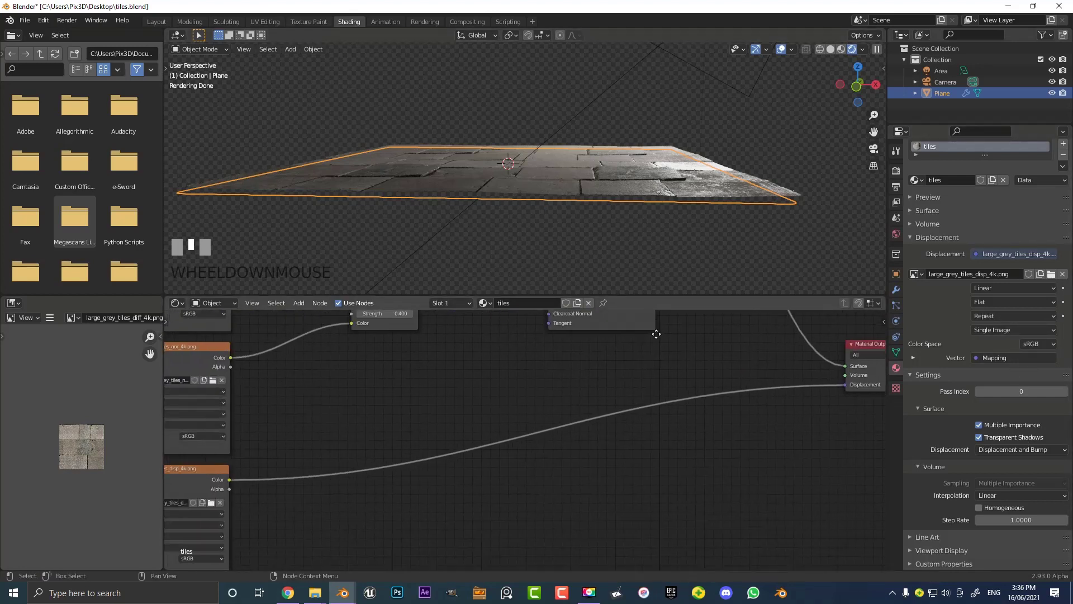
key("shift+a")
left_click(484, 403)
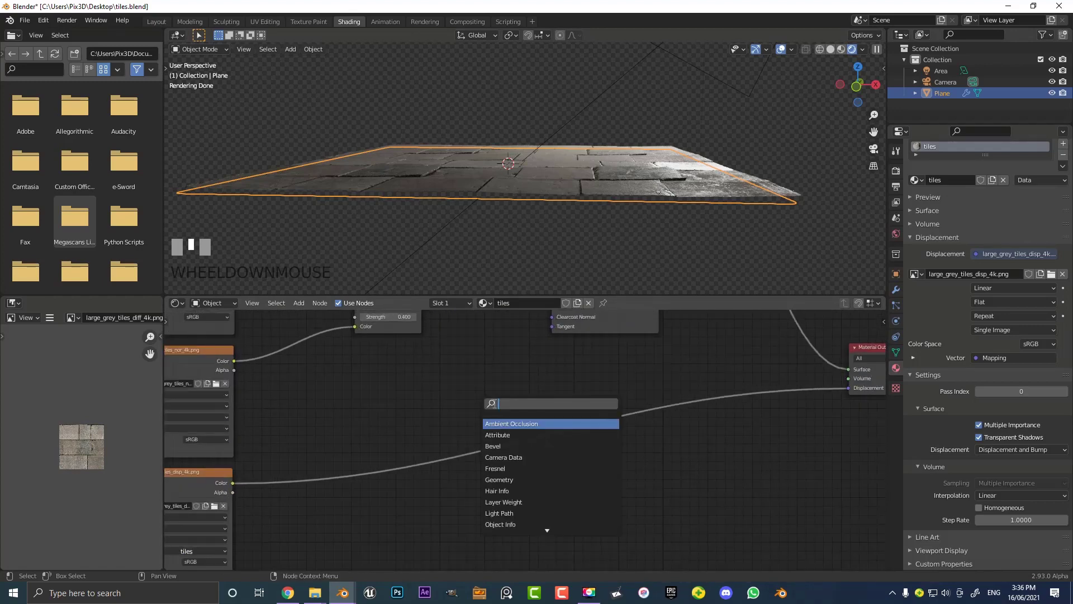
type("dis")
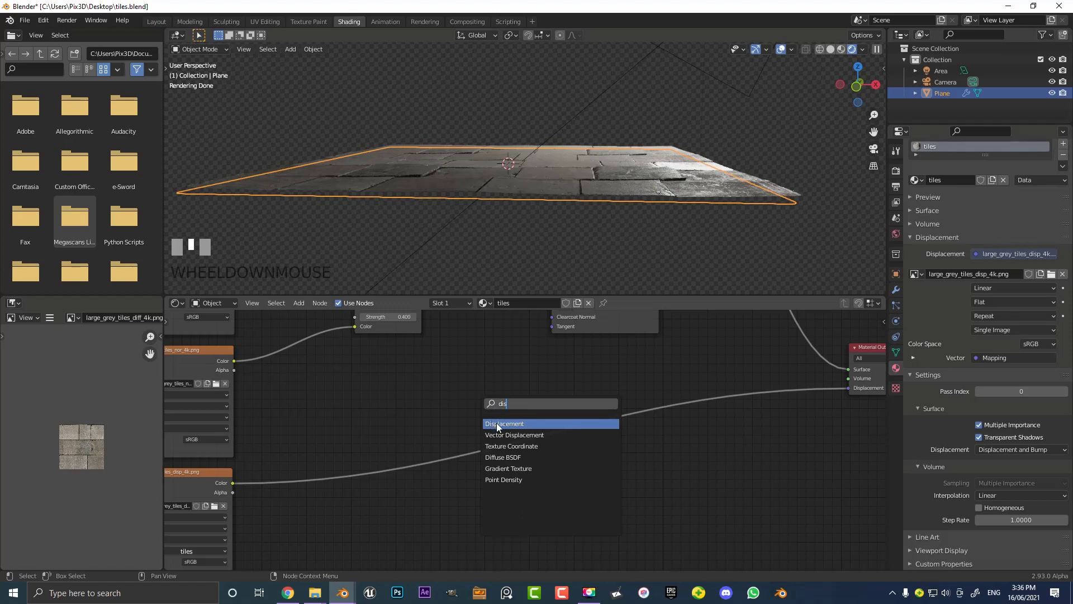
left_click(496, 423)
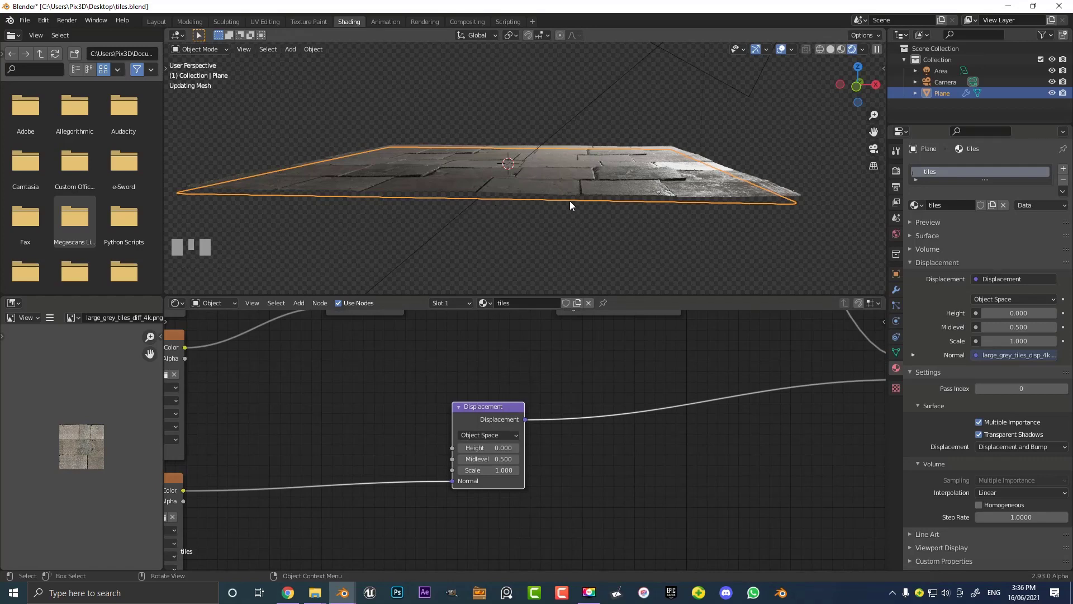
Connect the large_grey_tiles_disp_4k.png map to the Displacement node's Height input.
scroll(590, 156, "up", 3)
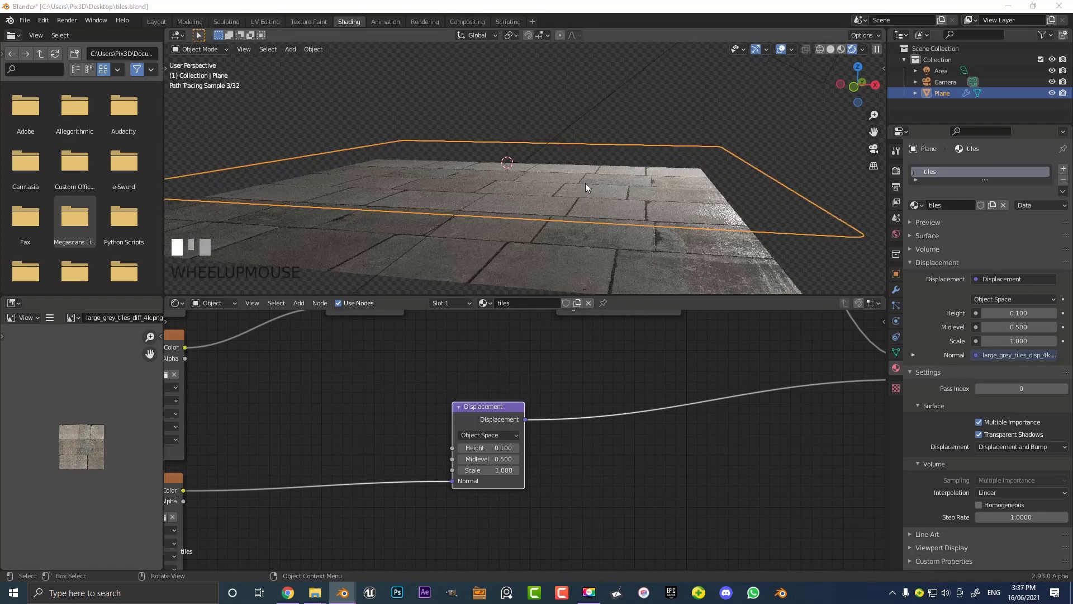
middle_click_drag(302, 529, 564, 440)
left_click_drag(193, 432, 195, 432)
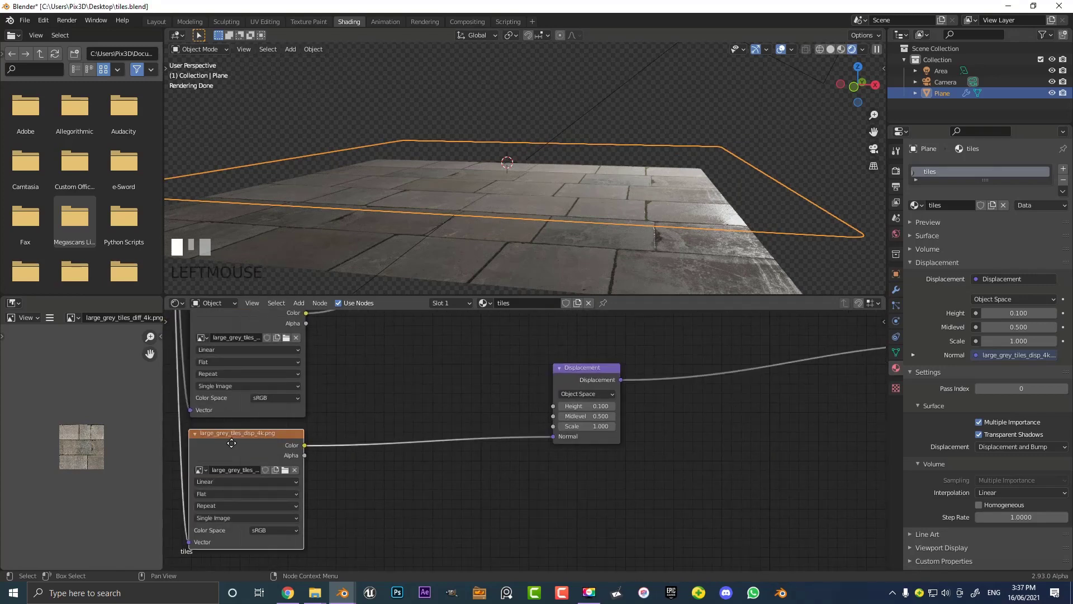
left_click_drag(554, 436, 553, 406)
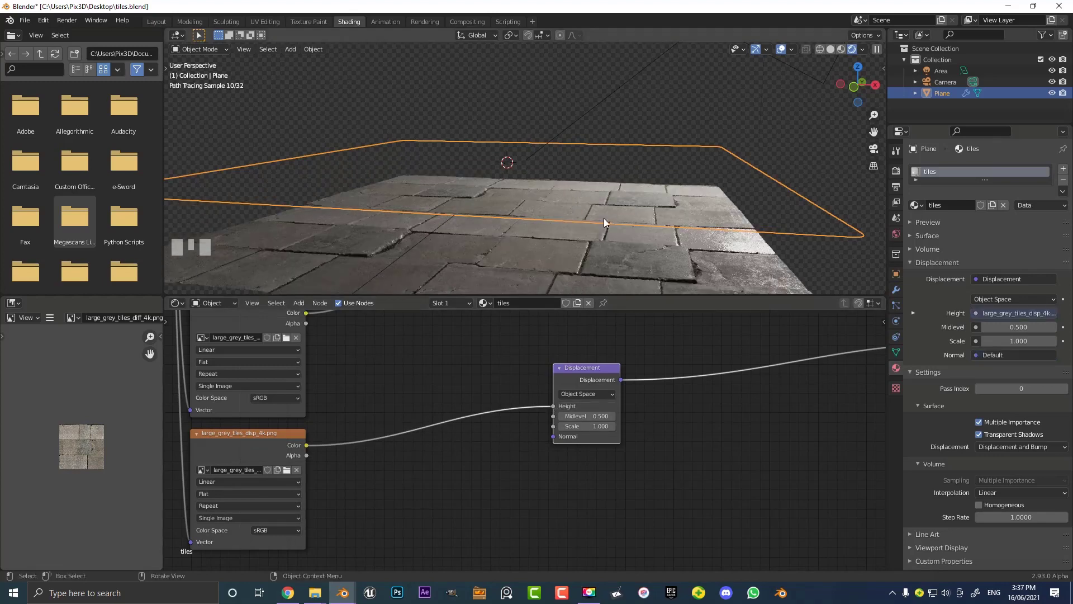
middle_click_drag(575, 217, 620, 177, "shift")
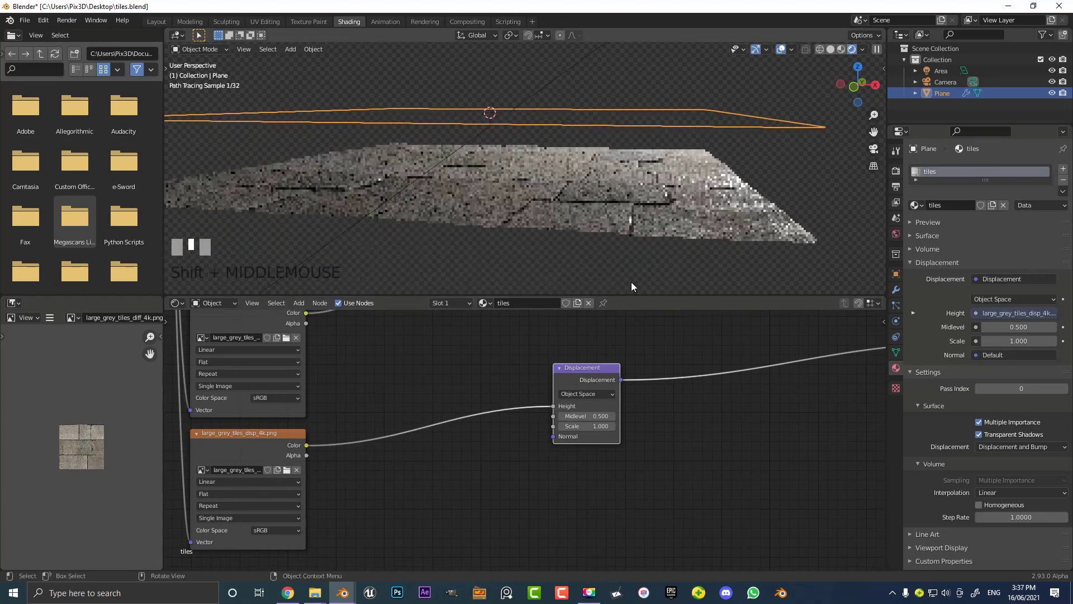
scroll(585, 428, "up", 1)
Set the Displacement node's Midlevel to 0.1 and Scale to 0.5.
left_click(590, 416)
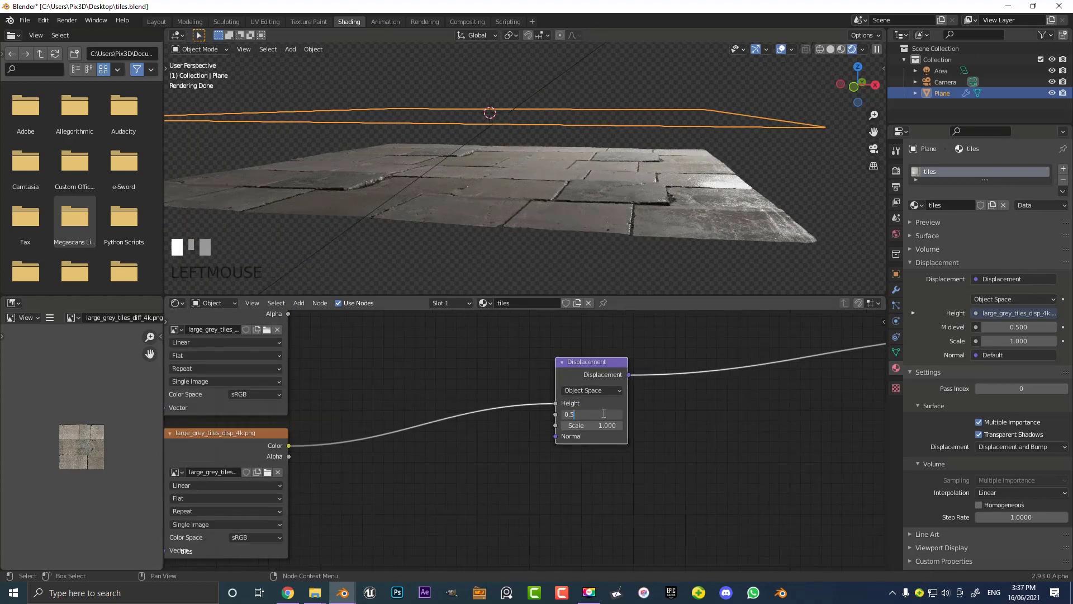
key("BackSpace")
key("BackSpace")
key("BackSpace")
type("1")
key("Return")
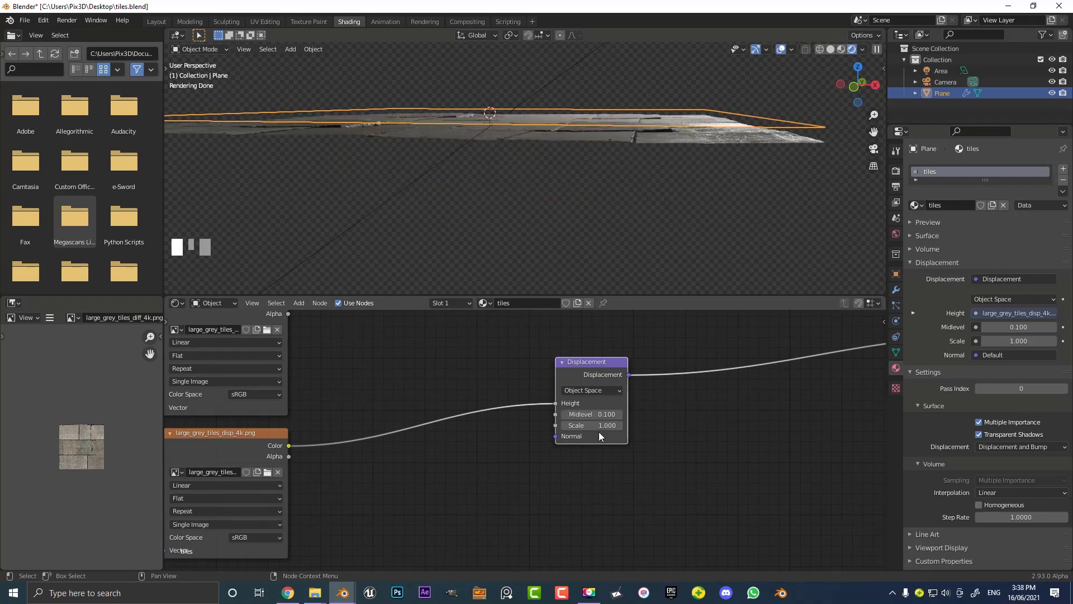
left_click(595, 426)
key("BackSpace")
key("BackSpace")
key("BackSpace")
type(".5")
key("Return")
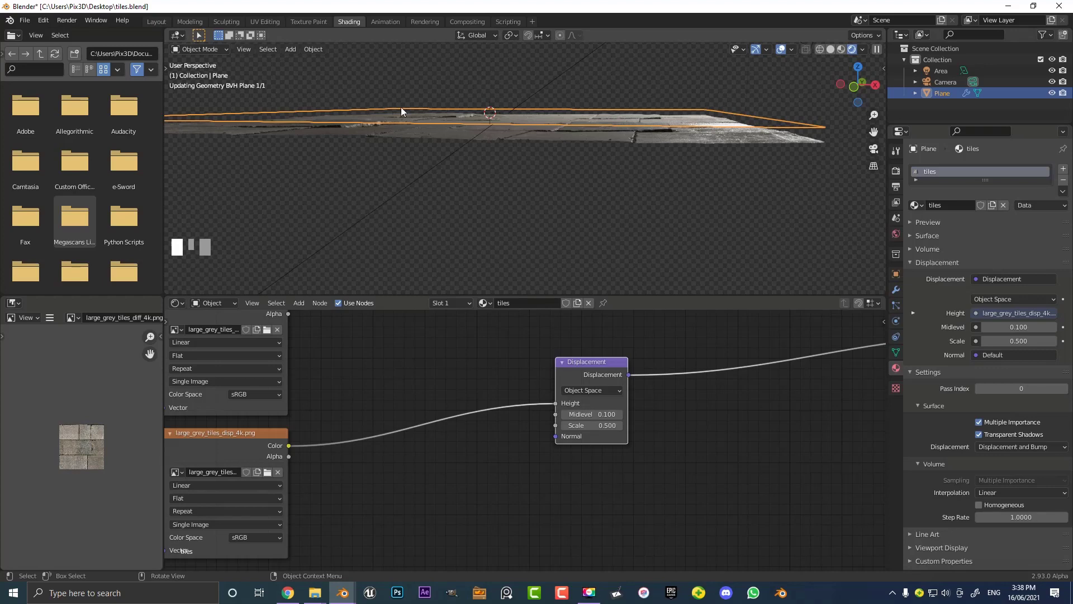
Orbit around the plane to check the gentler tile relief.
middle_click_drag(779, 123, 765, 139)
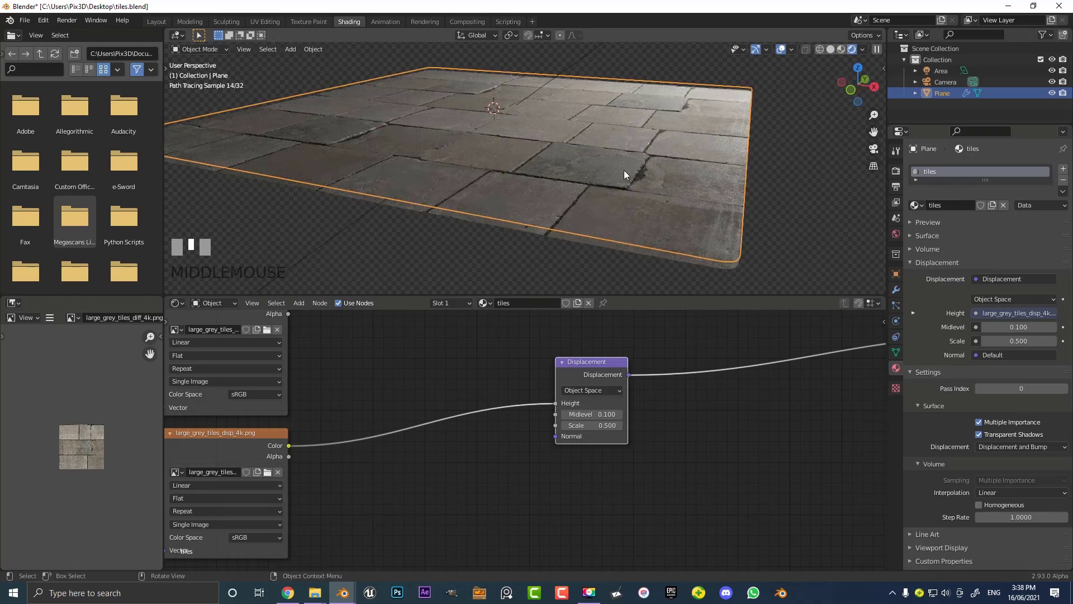
middle_click_drag(624, 170, 662, 172)
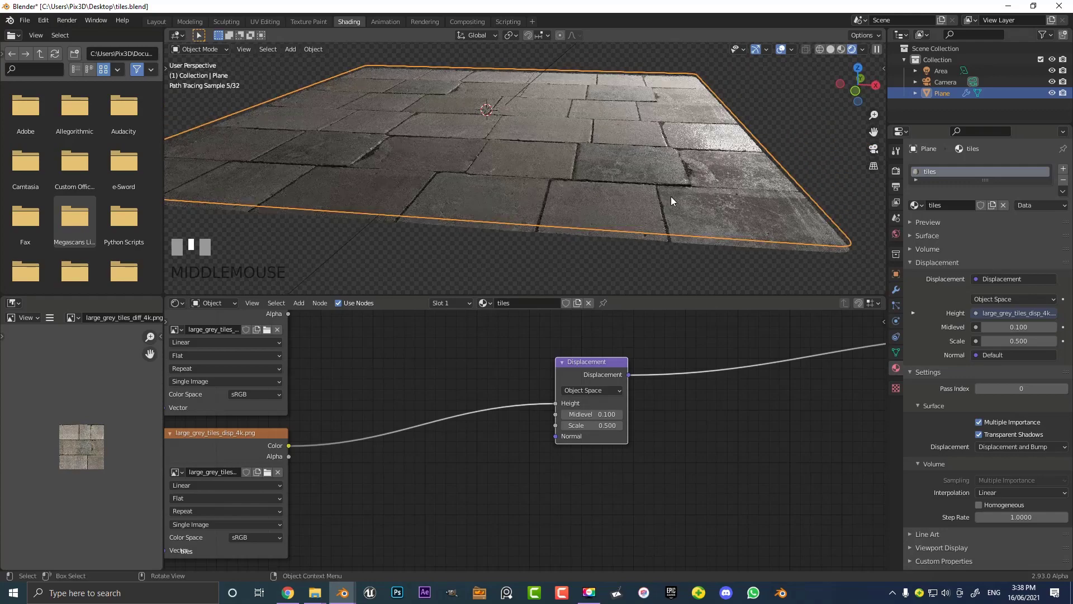
scroll(665, 179, "up", 6)
scroll(608, 176, "down", 5)
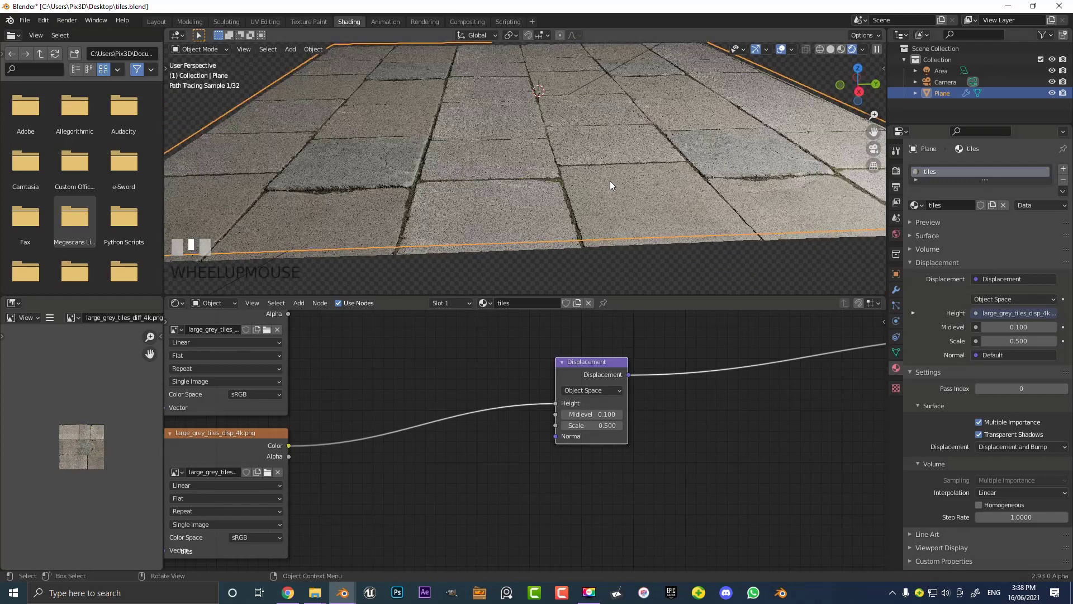
middle_click_drag(646, 178, 631, 165)
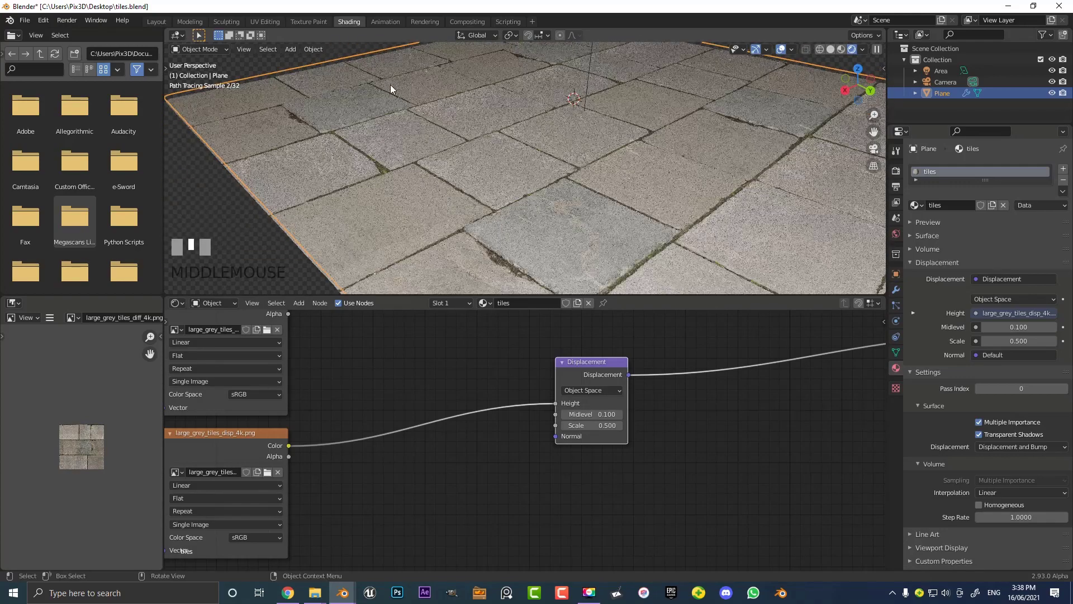
Expand the Subdivision modifier's Advanced options while orbiting, then switch to the Layout workspace.
left_click(896, 290)
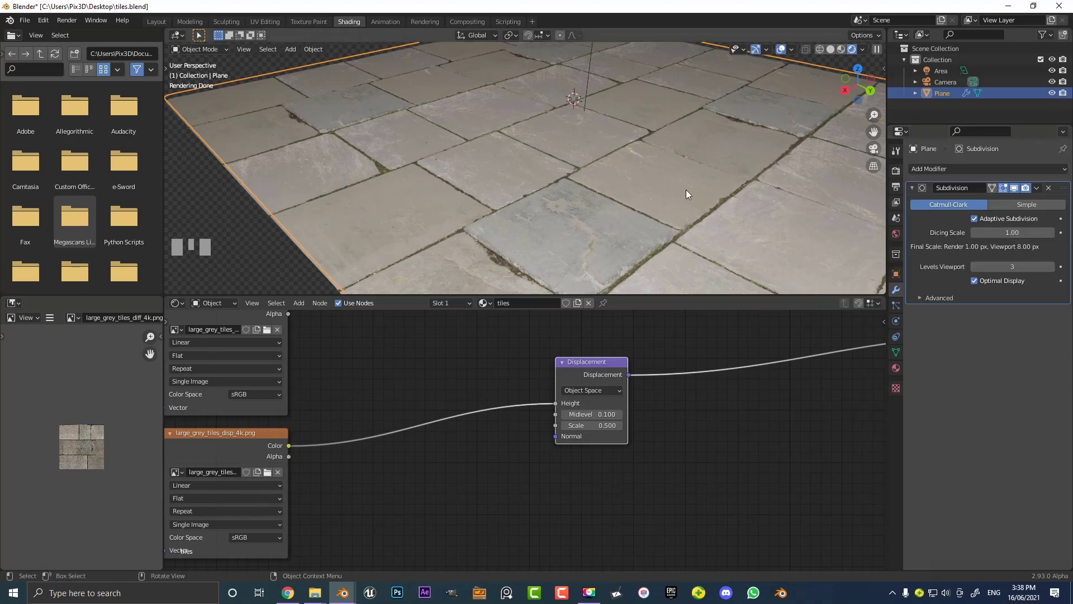
scroll(687, 192, "down", 6)
scroll(686, 187, "up", 3)
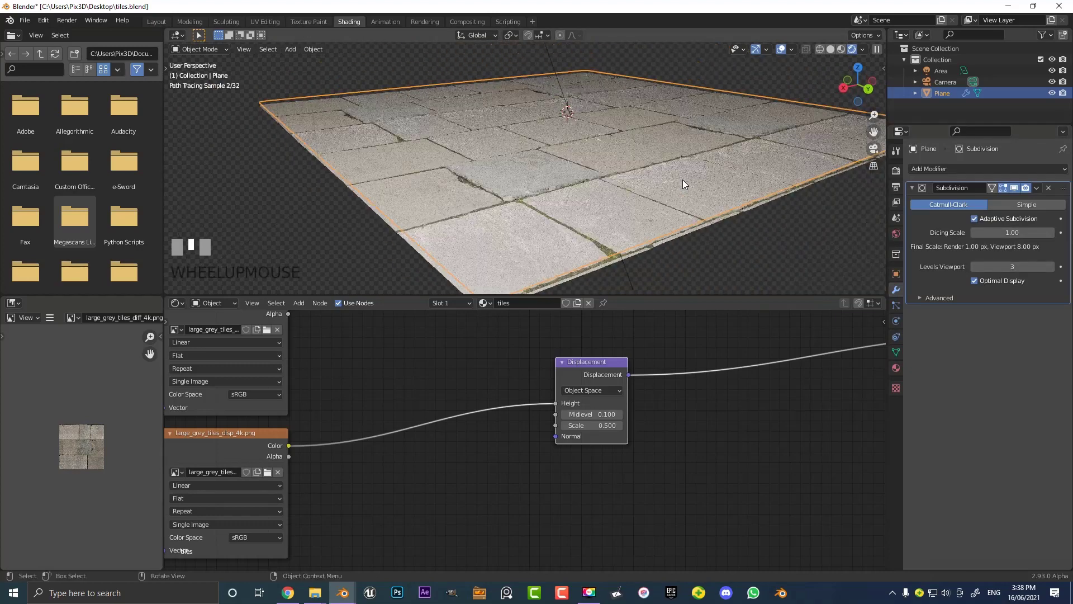
middle_click_drag(625, 179, 739, 189)
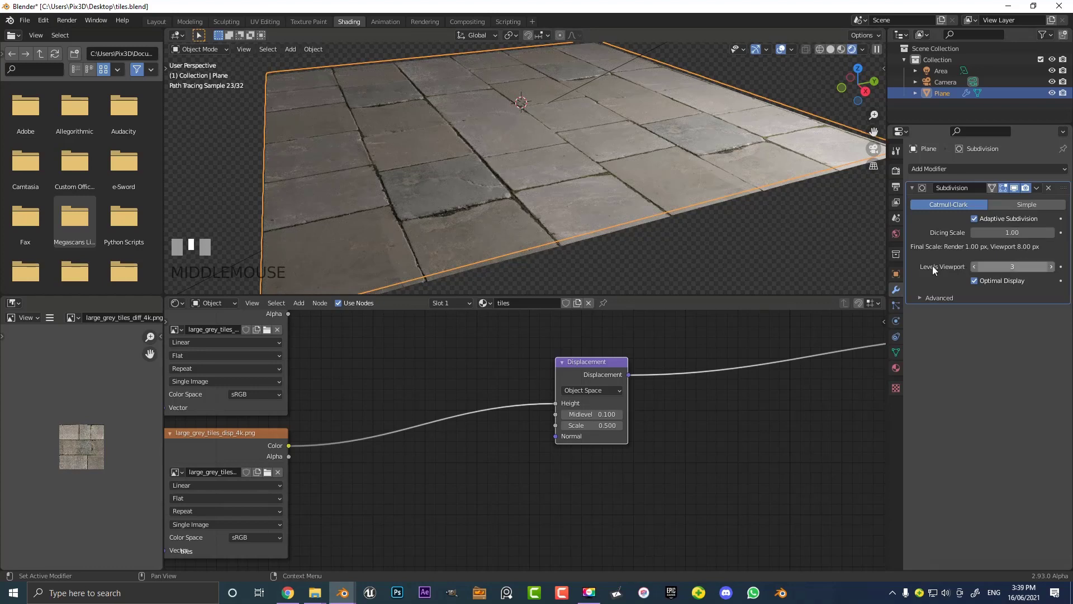
left_click(925, 297)
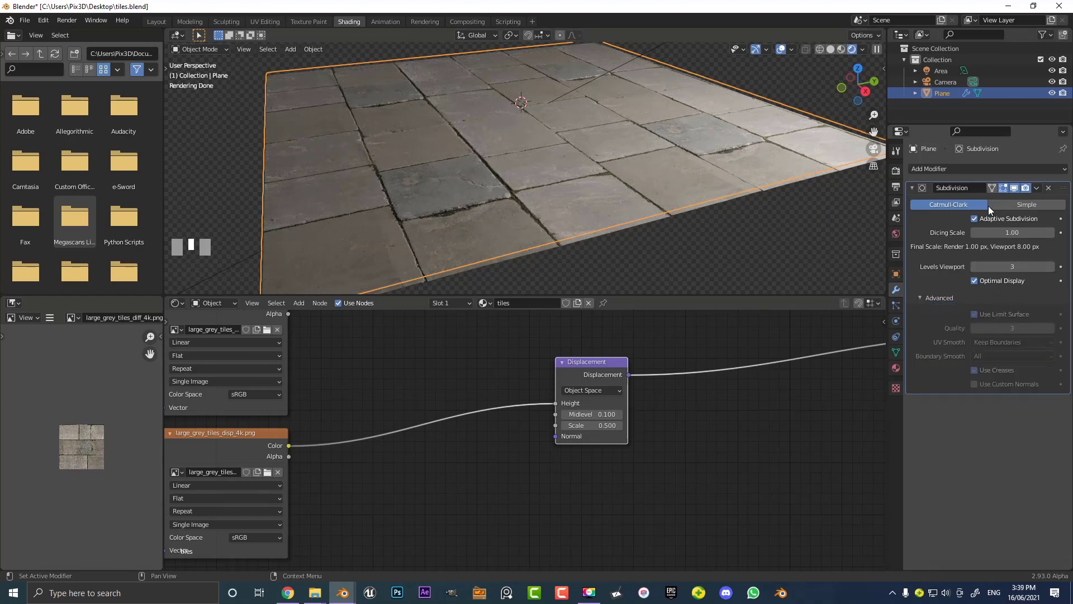
middle_click_drag(689, 154, 586, 153)
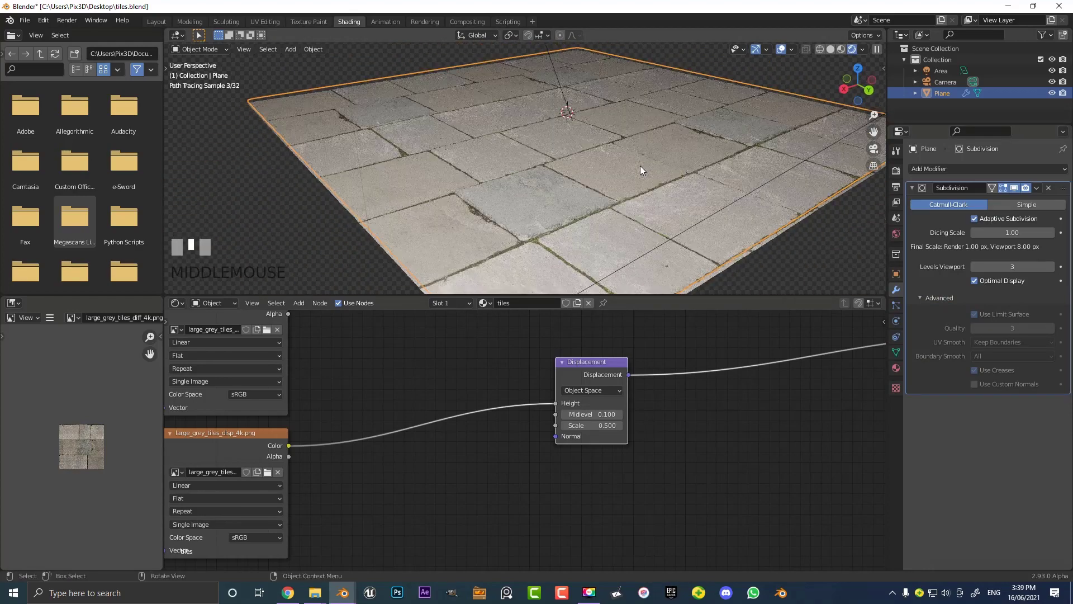
left_click(156, 21)
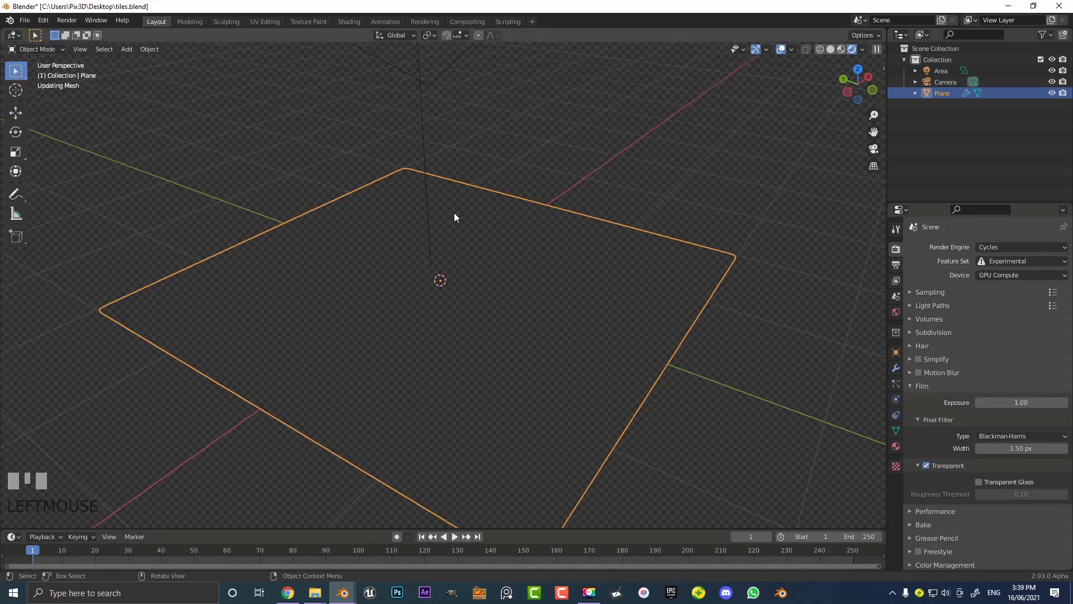
In camera view, move the camera closer so the plane fills the frame, then Render Image.
key("KP_0")
left_click(511, 105)
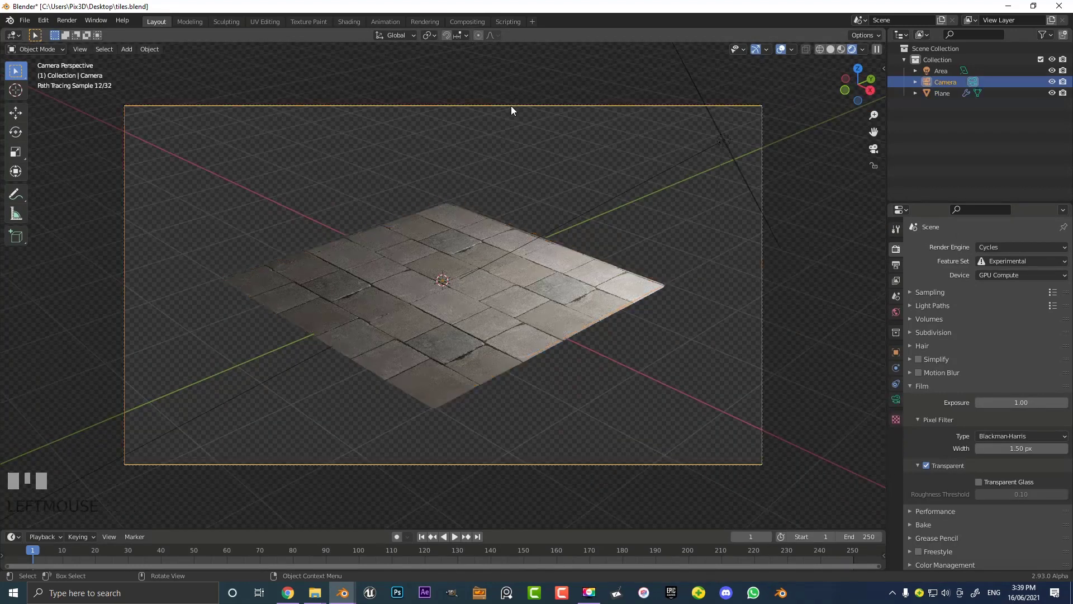
key("g")
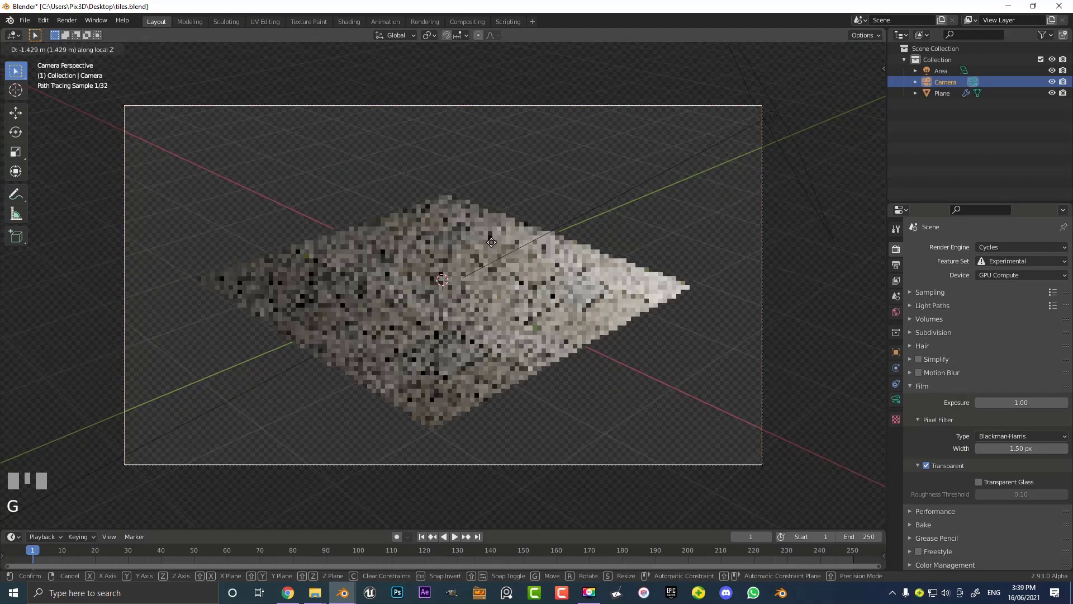
left_click(498, 269)
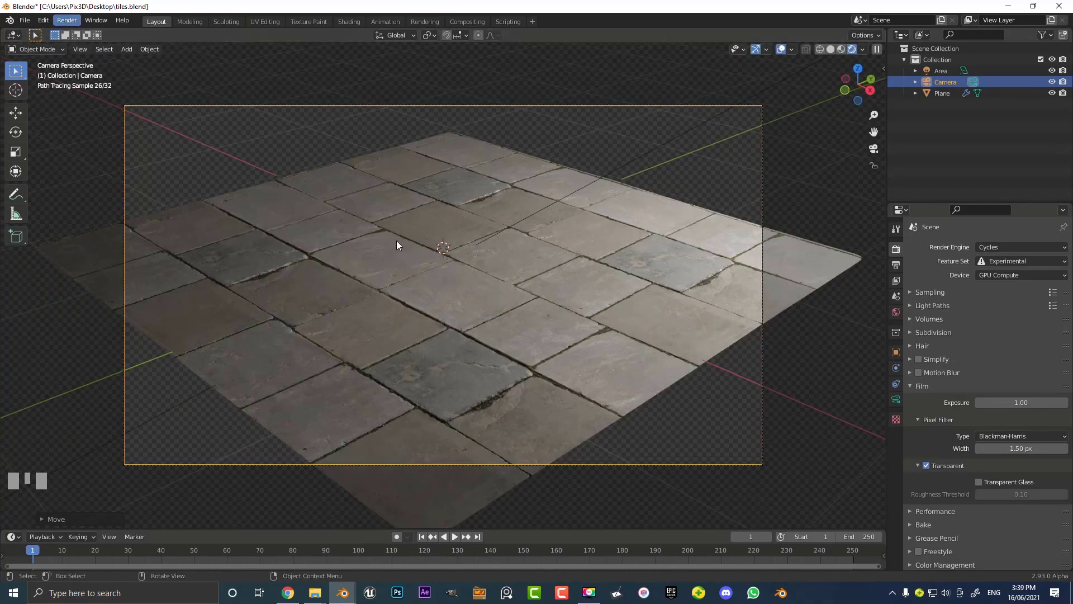
key("z")
left_click(474, 243)
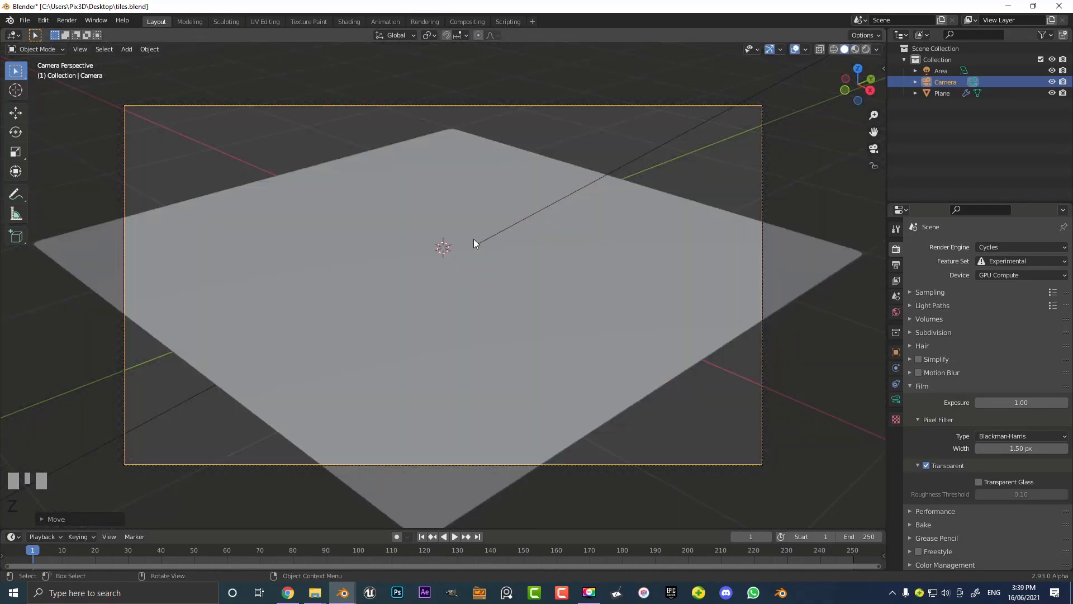
key("g")
left_click(582, 281)
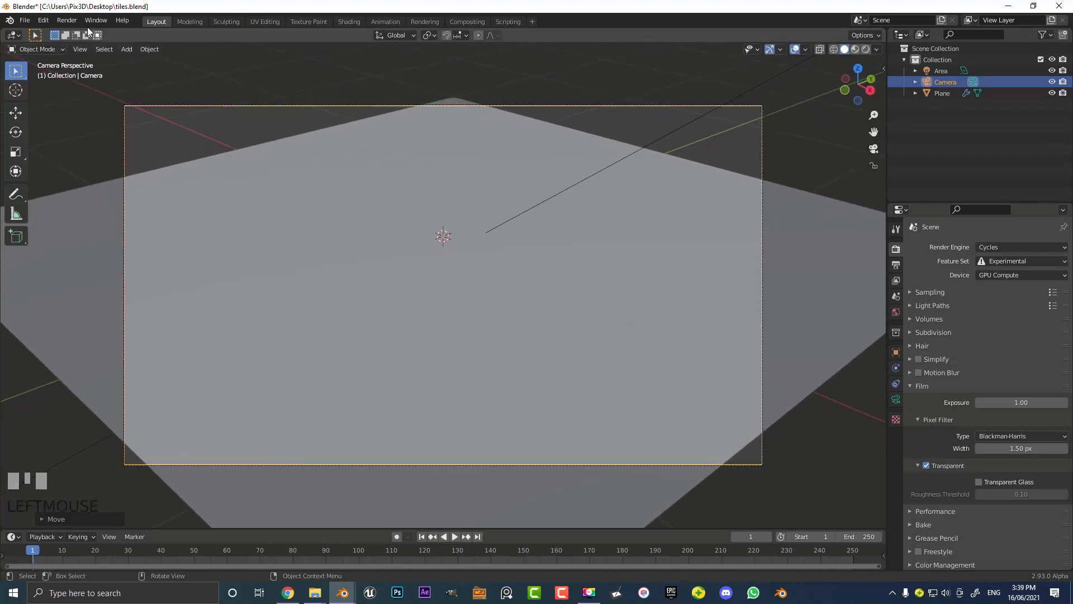
left_click(69, 20)
left_click(90, 33)
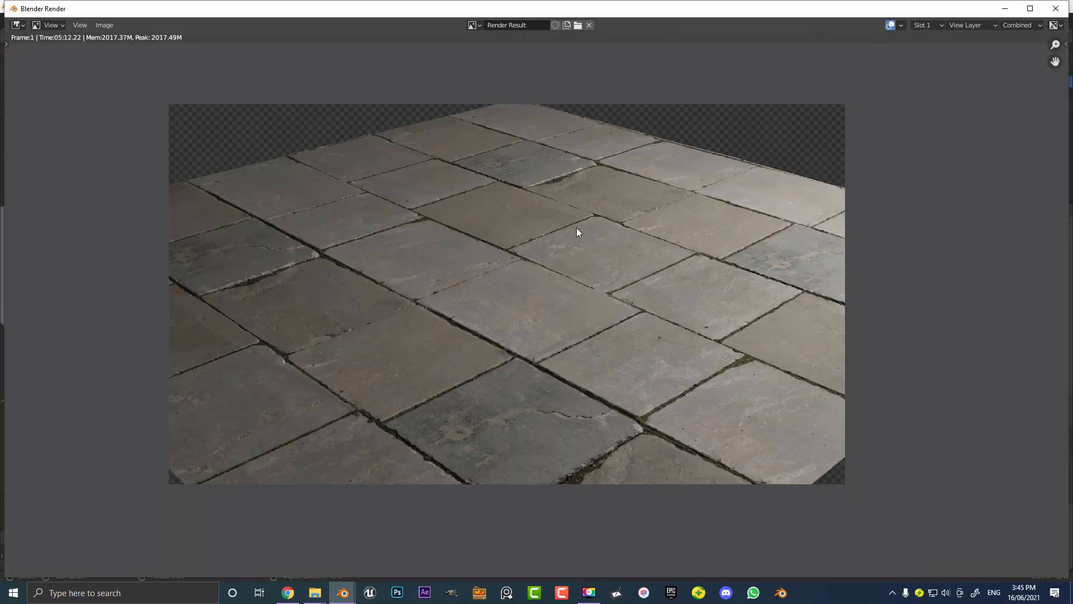
Zoom and pan across the render to inspect the stone joints, then zoom back out to fit.
scroll(604, 369, "up", 3)
middle_click_drag(615, 387, 605, 255)
scroll(605, 255, "up", 3)
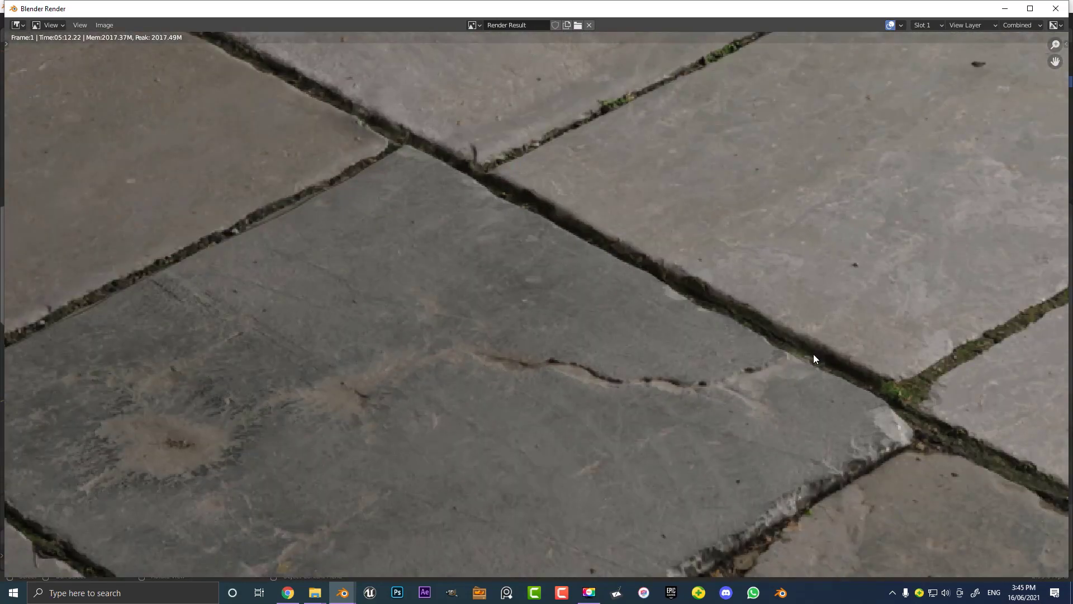
middle_click_drag(813, 353, 688, 311)
scroll(700, 334, "up", 2)
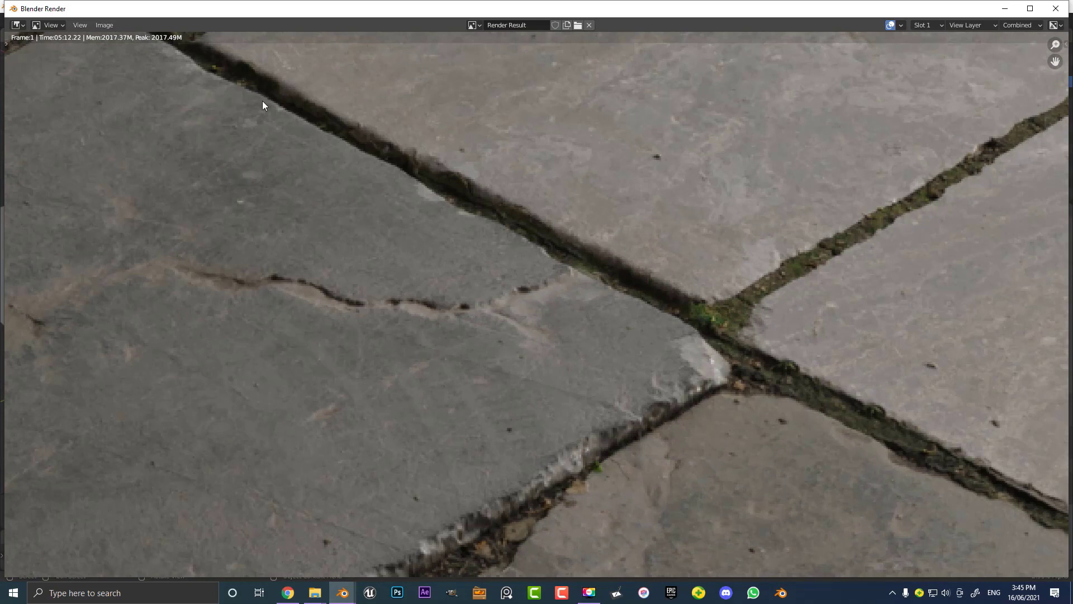
middle_click_drag(269, 86, 354, 179)
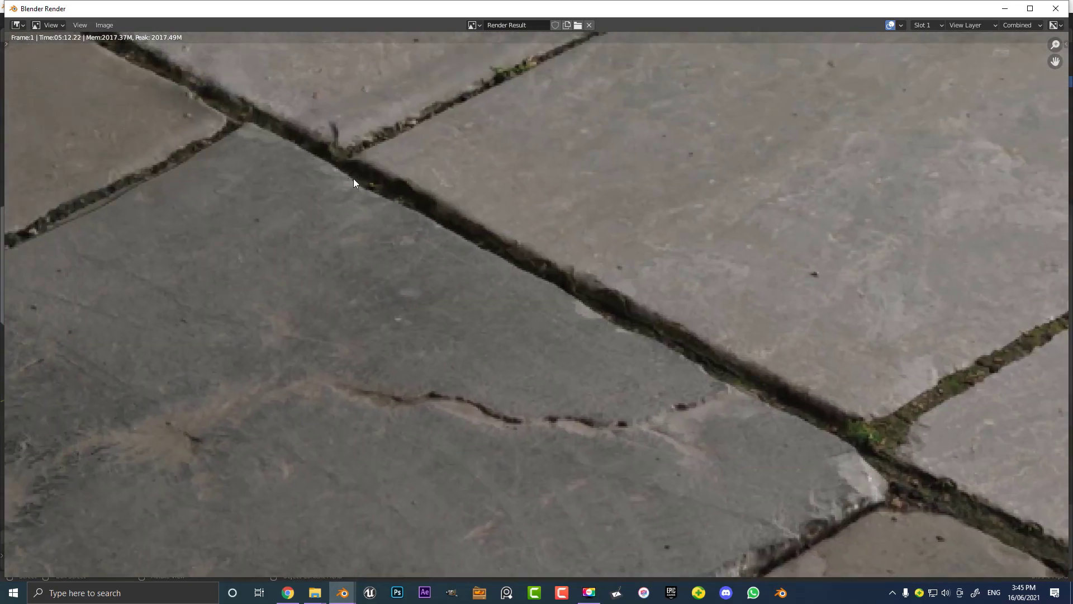
middle_click_drag(172, 159, 198, 168)
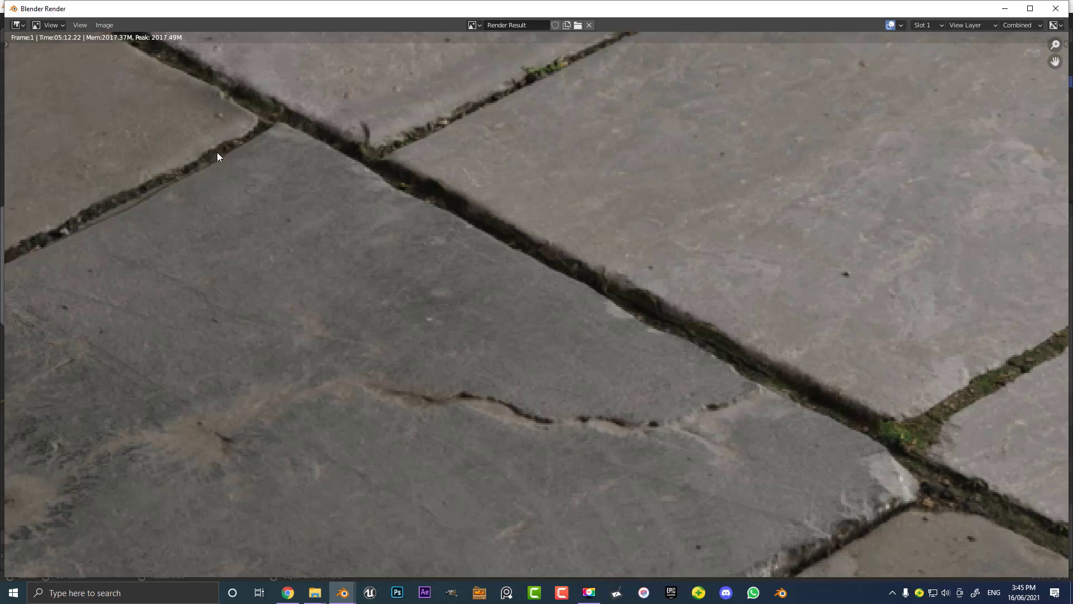
scroll(222, 186, "down", 3)
middle_click_drag(203, 224, 455, 130)
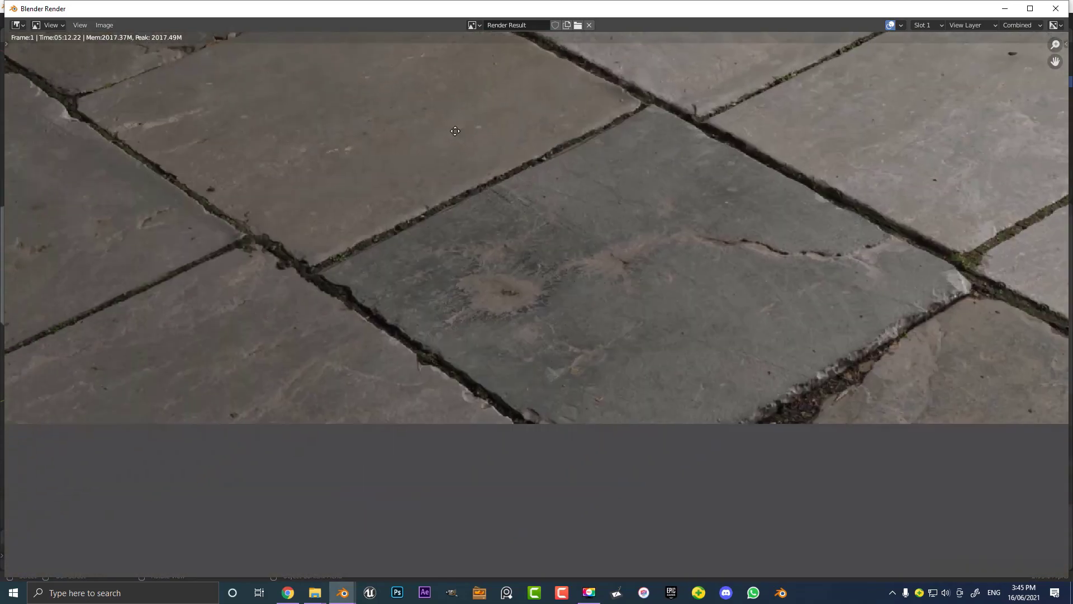
scroll(385, 263, "up", 4)
middle_click_drag(246, 183, 253, 214)
scroll(645, 119, "down", 5)
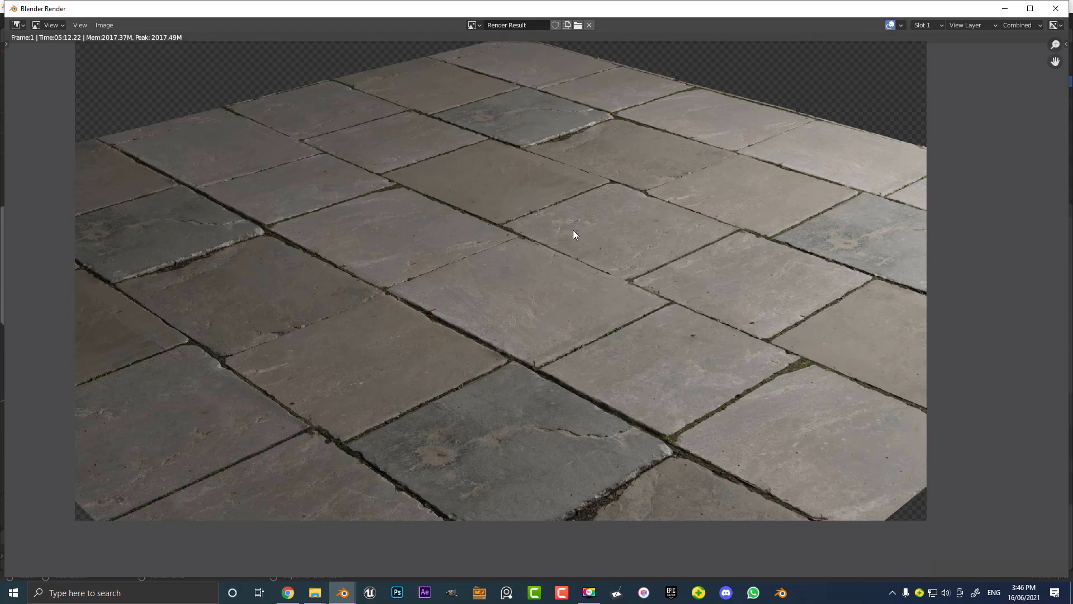
scroll(572, 229, "down", 1)
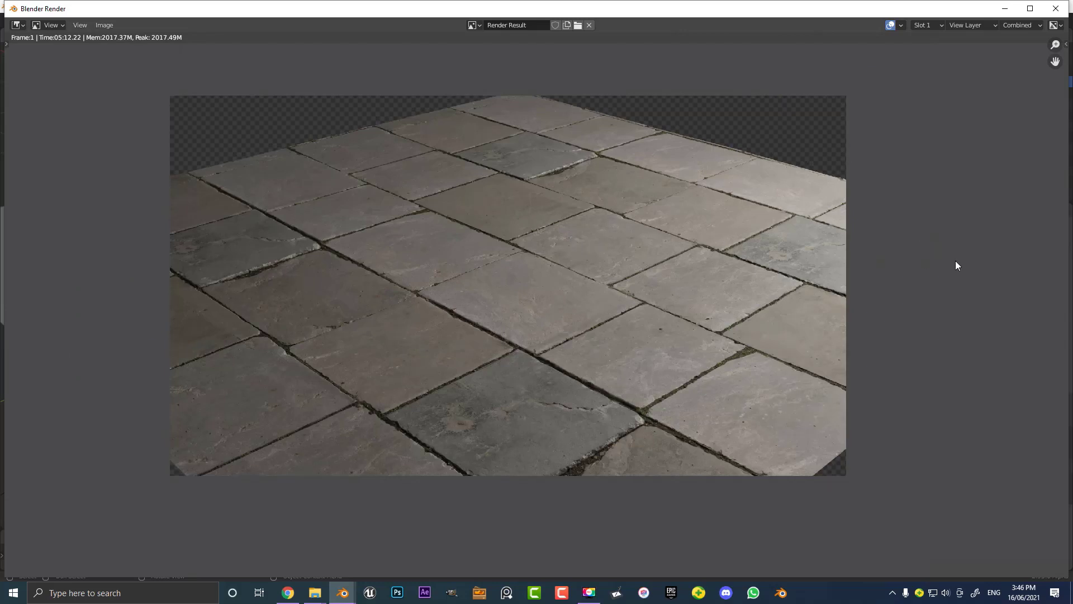
scroll(955, 261, "up", 1)
middle_click_drag(928, 240, 950, 268)
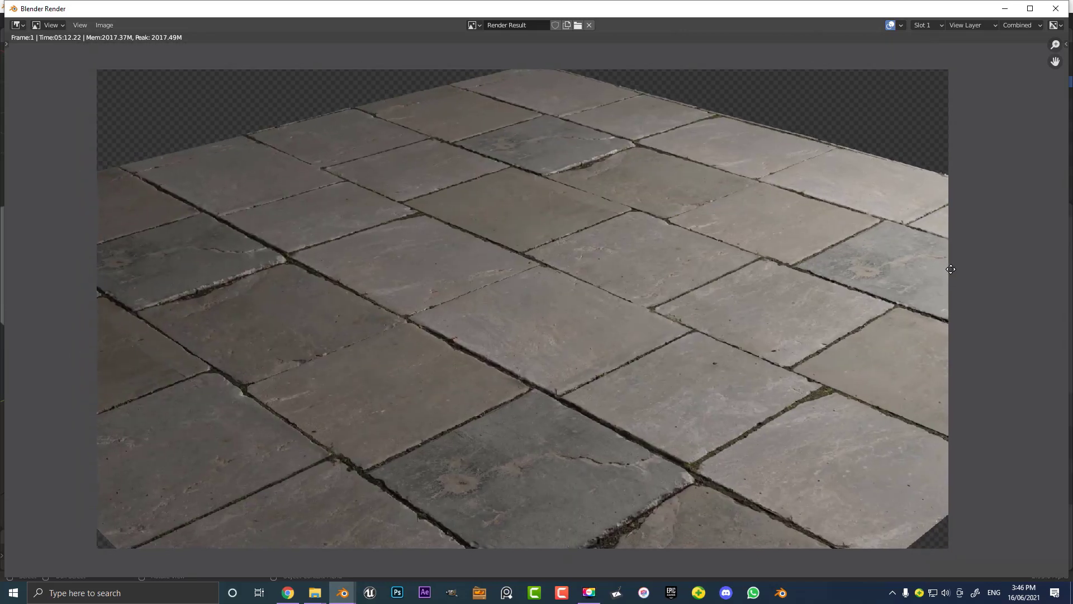